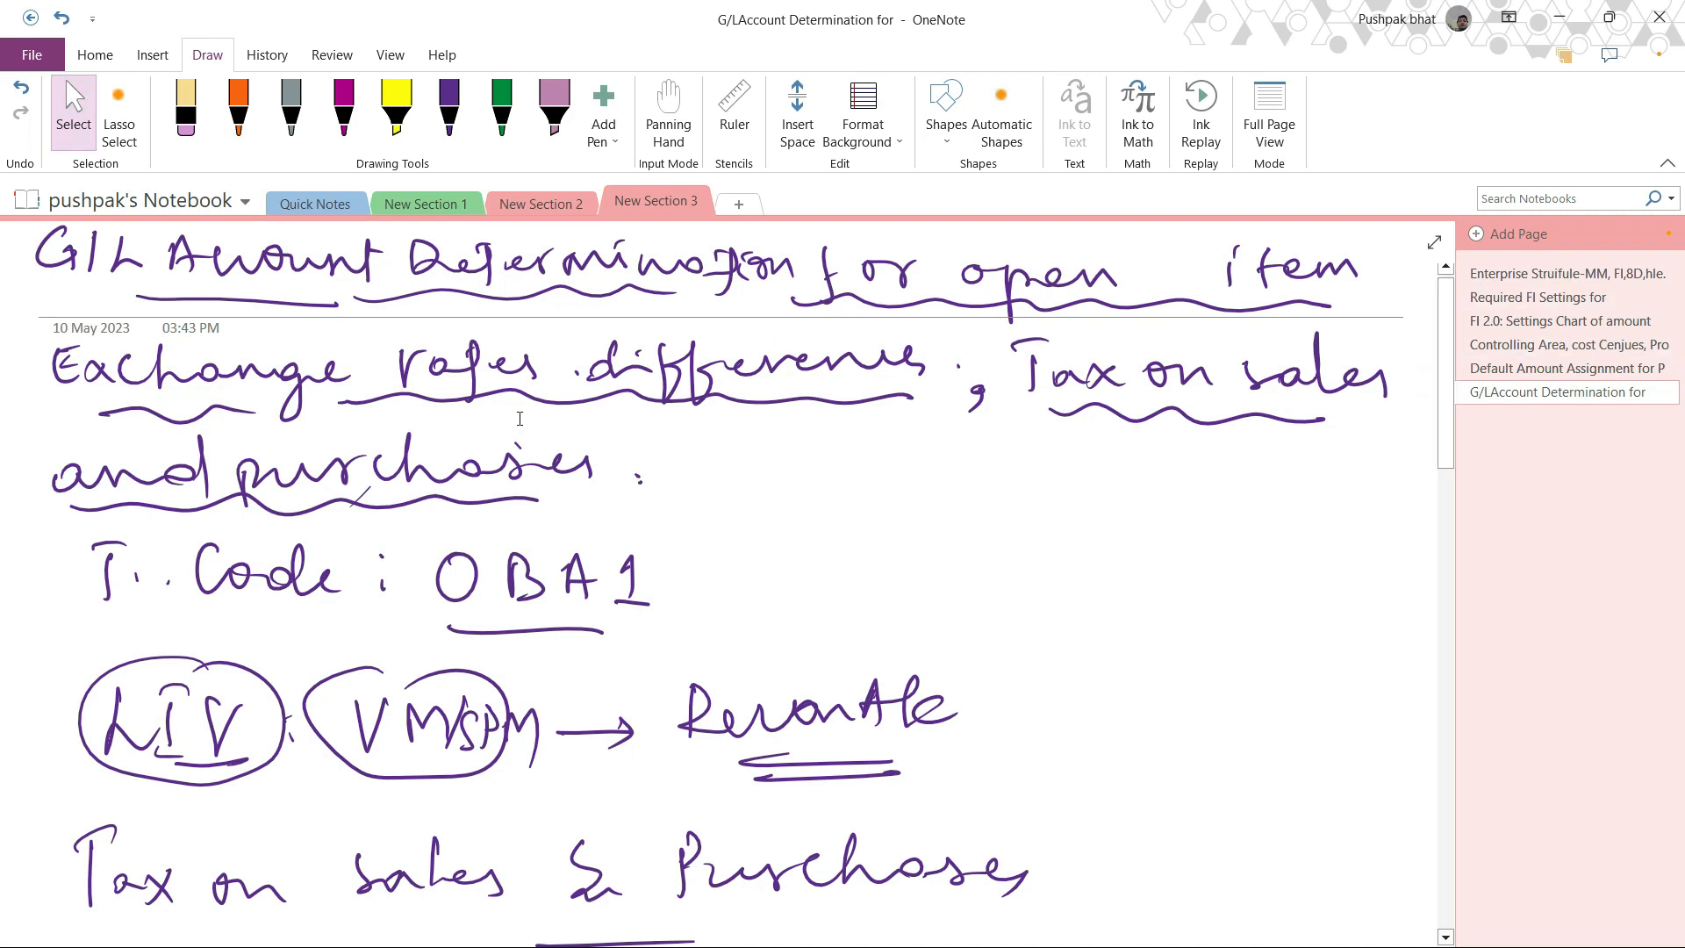
# Underline the V and the final M of VMSPM in the notes with the orange pen.
pyautogui.scroll(-3, 316, 531)
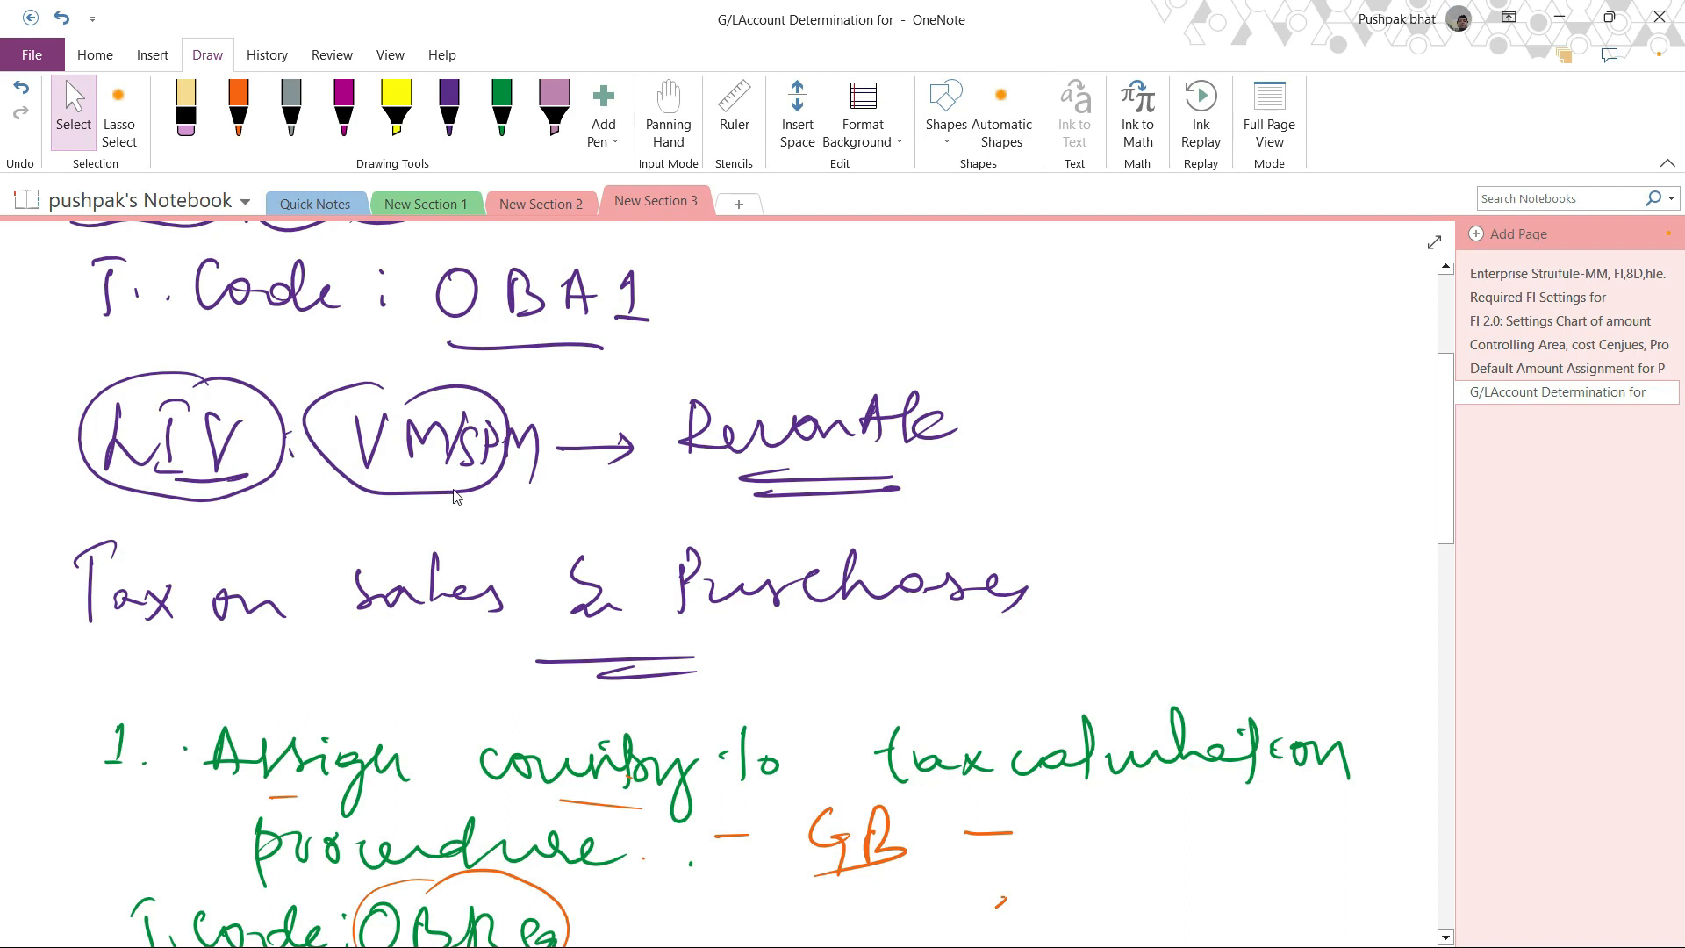
pyautogui.click(238, 110)
pyautogui.moveTo(370, 468); pyautogui.dragTo(413, 465)
pyautogui.moveTo(505, 479); pyautogui.dragTo(536, 474)
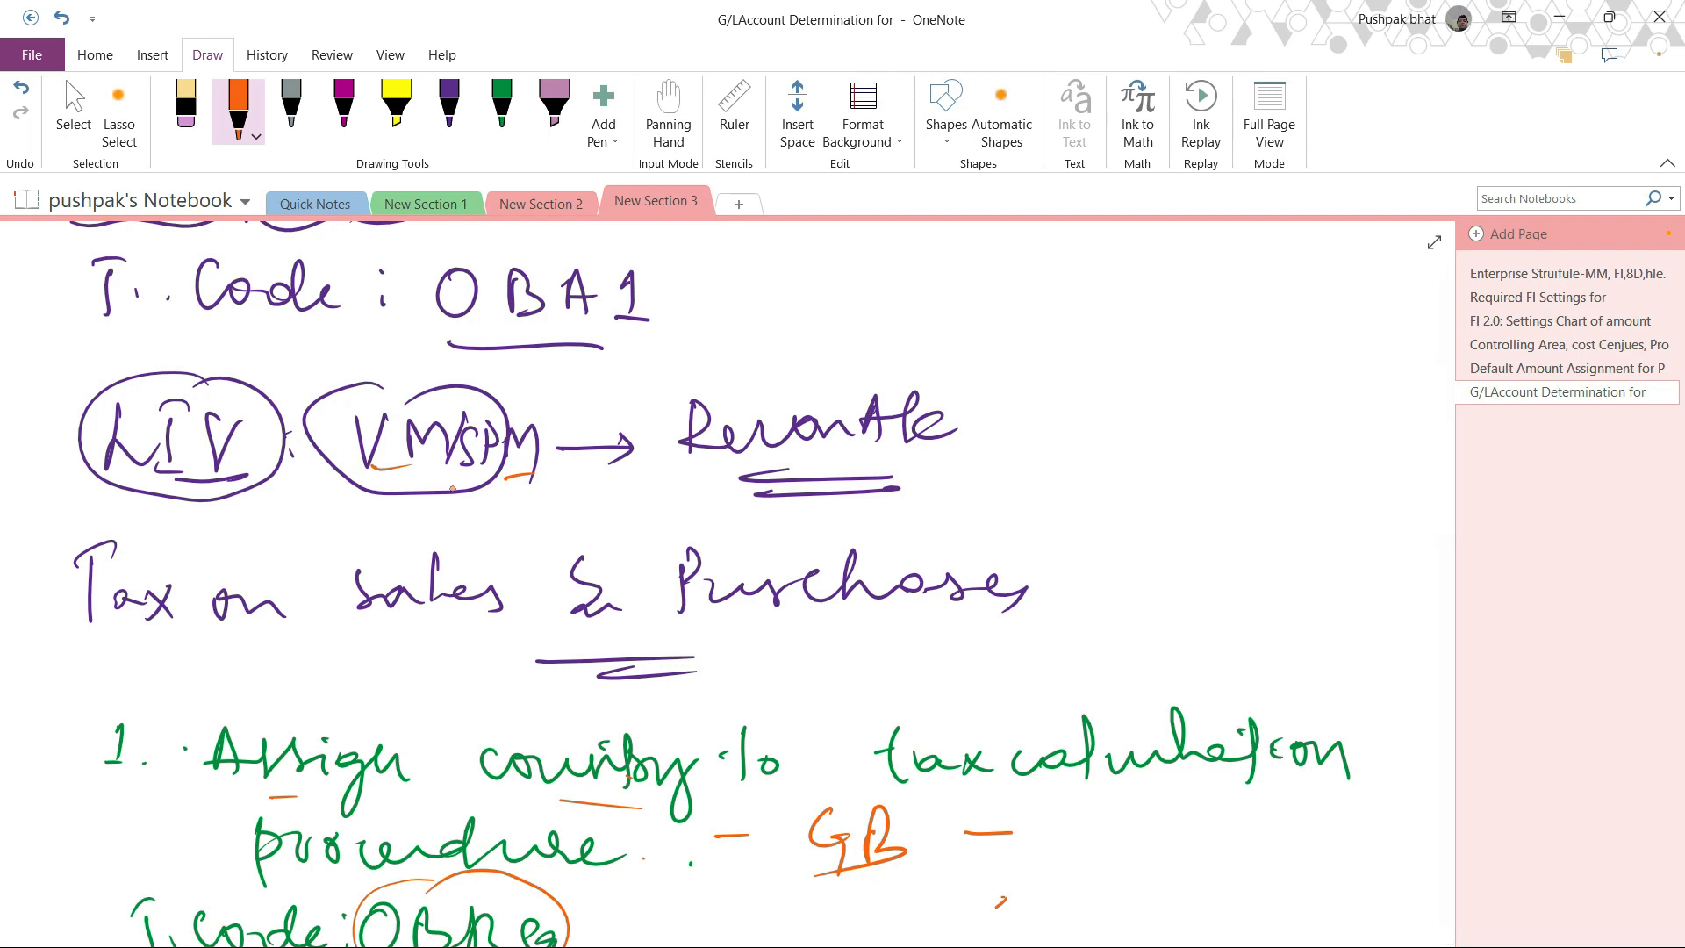
# Handwrite "BP" with "Recon A/c" beneath it in orange beside the OBA1 notes, and underline "Recon A/c".
pyautogui.moveTo(999, 286); pyautogui.dragTo(1009, 332)
pyautogui.moveTo(1049, 279); pyautogui.dragTo(1053, 335)
pyautogui.moveTo(1077, 306); pyautogui.dragTo(1087, 305)
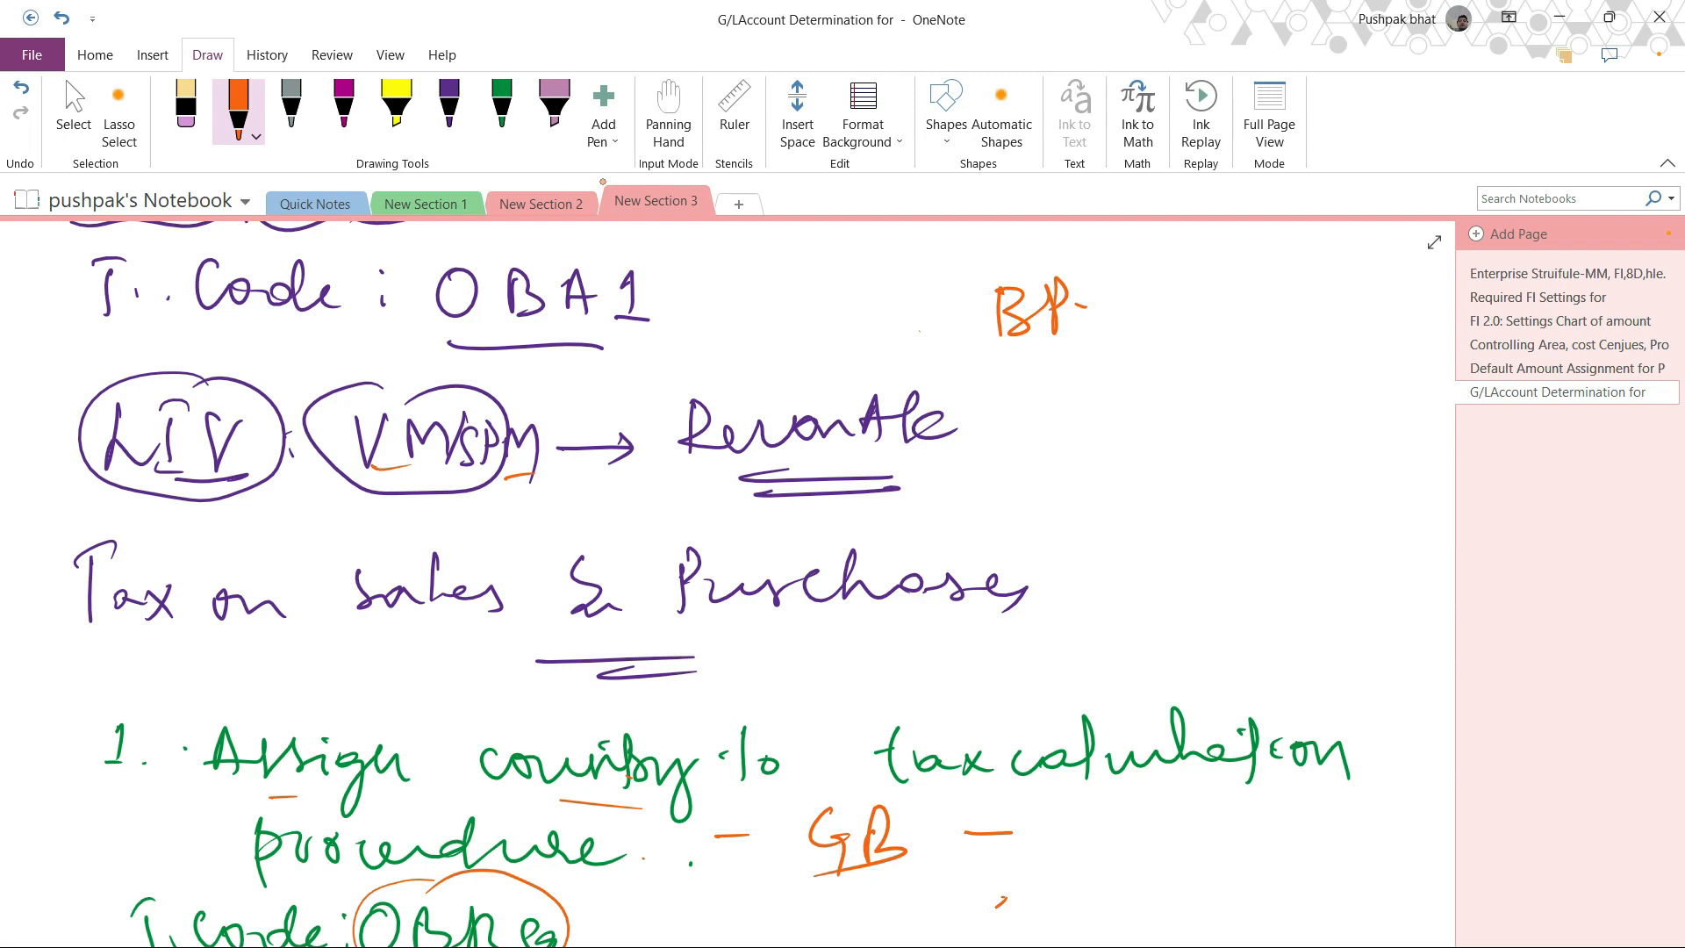
pyautogui.moveTo(1023, 362)
pyautogui.mouseDown()
pyautogui.moveTo(1020, 410)
pyautogui.moveTo(1166, 400)
pyautogui.mouseUp()
pyautogui.moveTo(1181, 374)
pyautogui.mouseDown()
pyautogui.moveTo(1176, 404)
pyautogui.moveTo(1209, 350)
pyautogui.mouseUp()
pyautogui.moveTo(1222, 353)
pyautogui.mouseDown()
pyautogui.moveTo(1211, 414)
pyautogui.moveTo(1263, 400)
pyautogui.mouseUp()
pyautogui.moveTo(1082, 454)
pyautogui.mouseDown()
pyautogui.moveTo(1182, 448)
pyautogui.moveTo(1095, 457)
pyautogui.mouseUp()
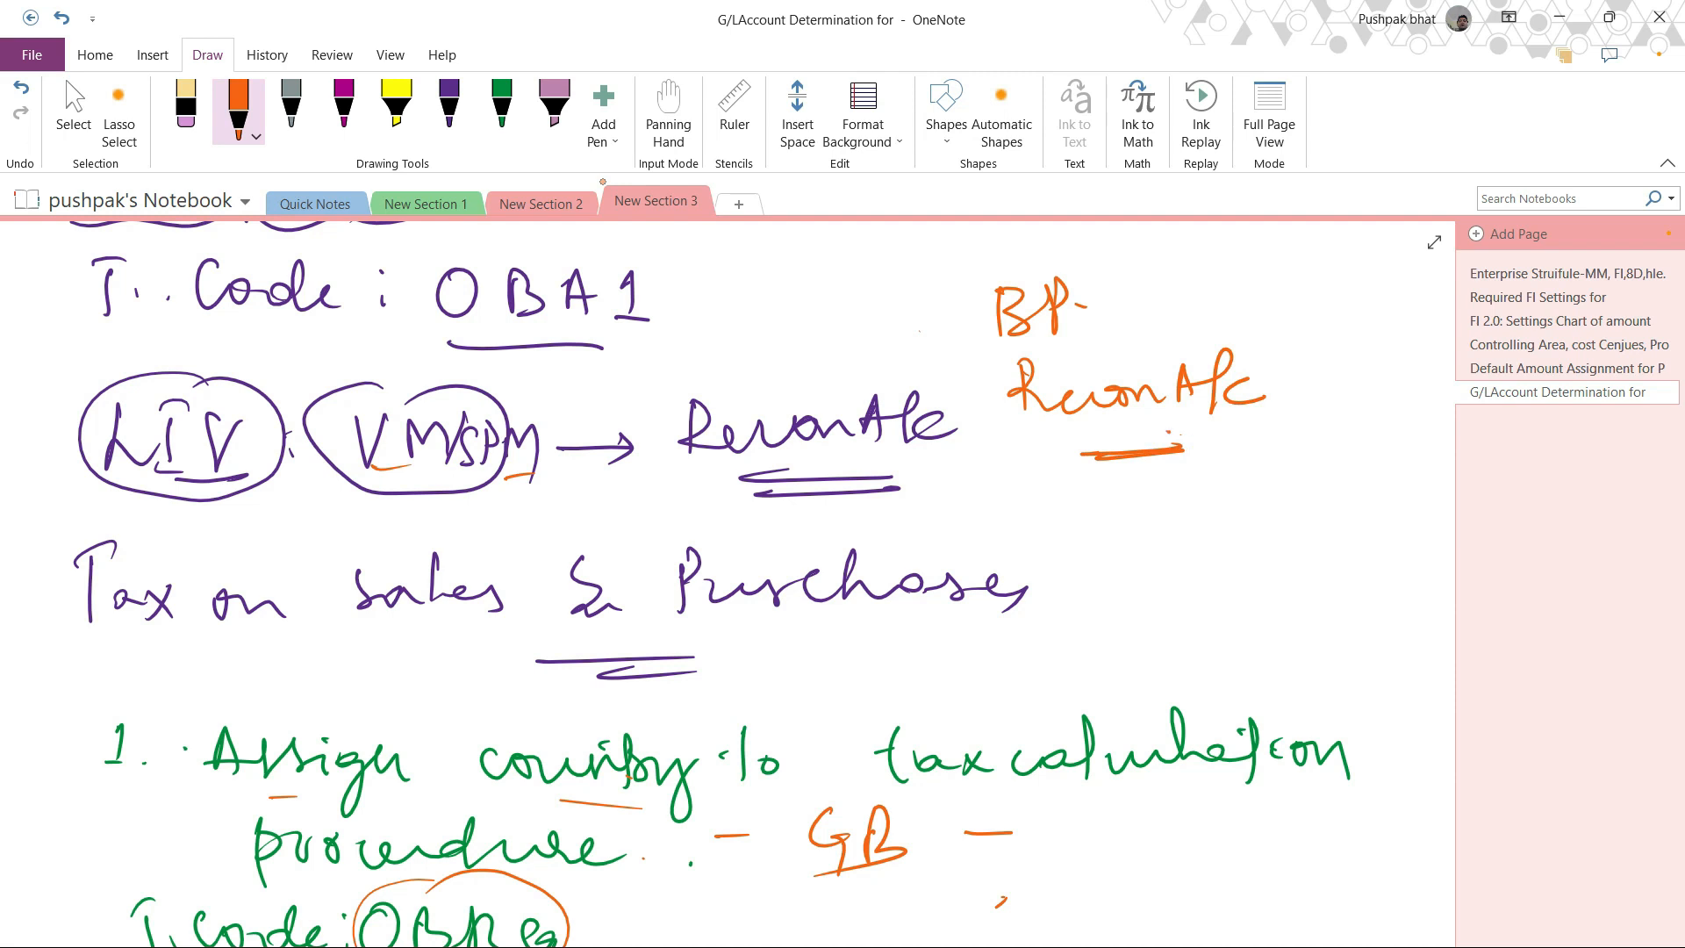
# Tick OBA1 and draw an arrow from the orange "Recon A/c" down to a handwritten, underlined "Customer".
pyautogui.moveTo(677, 299)
pyautogui.mouseDown()
pyautogui.moveTo(683, 318)
pyautogui.moveTo(720, 291)
pyautogui.mouseUp()
pyautogui.moveTo(1114, 422)
pyautogui.mouseDown()
pyautogui.moveTo(1025, 495)
pyautogui.moveTo(1104, 485)
pyautogui.mouseUp()
pyautogui.moveTo(996, 514)
pyautogui.mouseDown()
pyautogui.moveTo(981, 553)
pyautogui.moveTo(1067, 520)
pyautogui.moveTo(1062, 540)
pyautogui.mouseUp()
pyautogui.moveTo(1093, 505)
pyautogui.mouseDown()
pyautogui.moveTo(1099, 539)
pyautogui.moveTo(1209, 514)
pyautogui.mouseUp()
pyautogui.moveTo(1089, 569); pyautogui.dragTo(1159, 556)
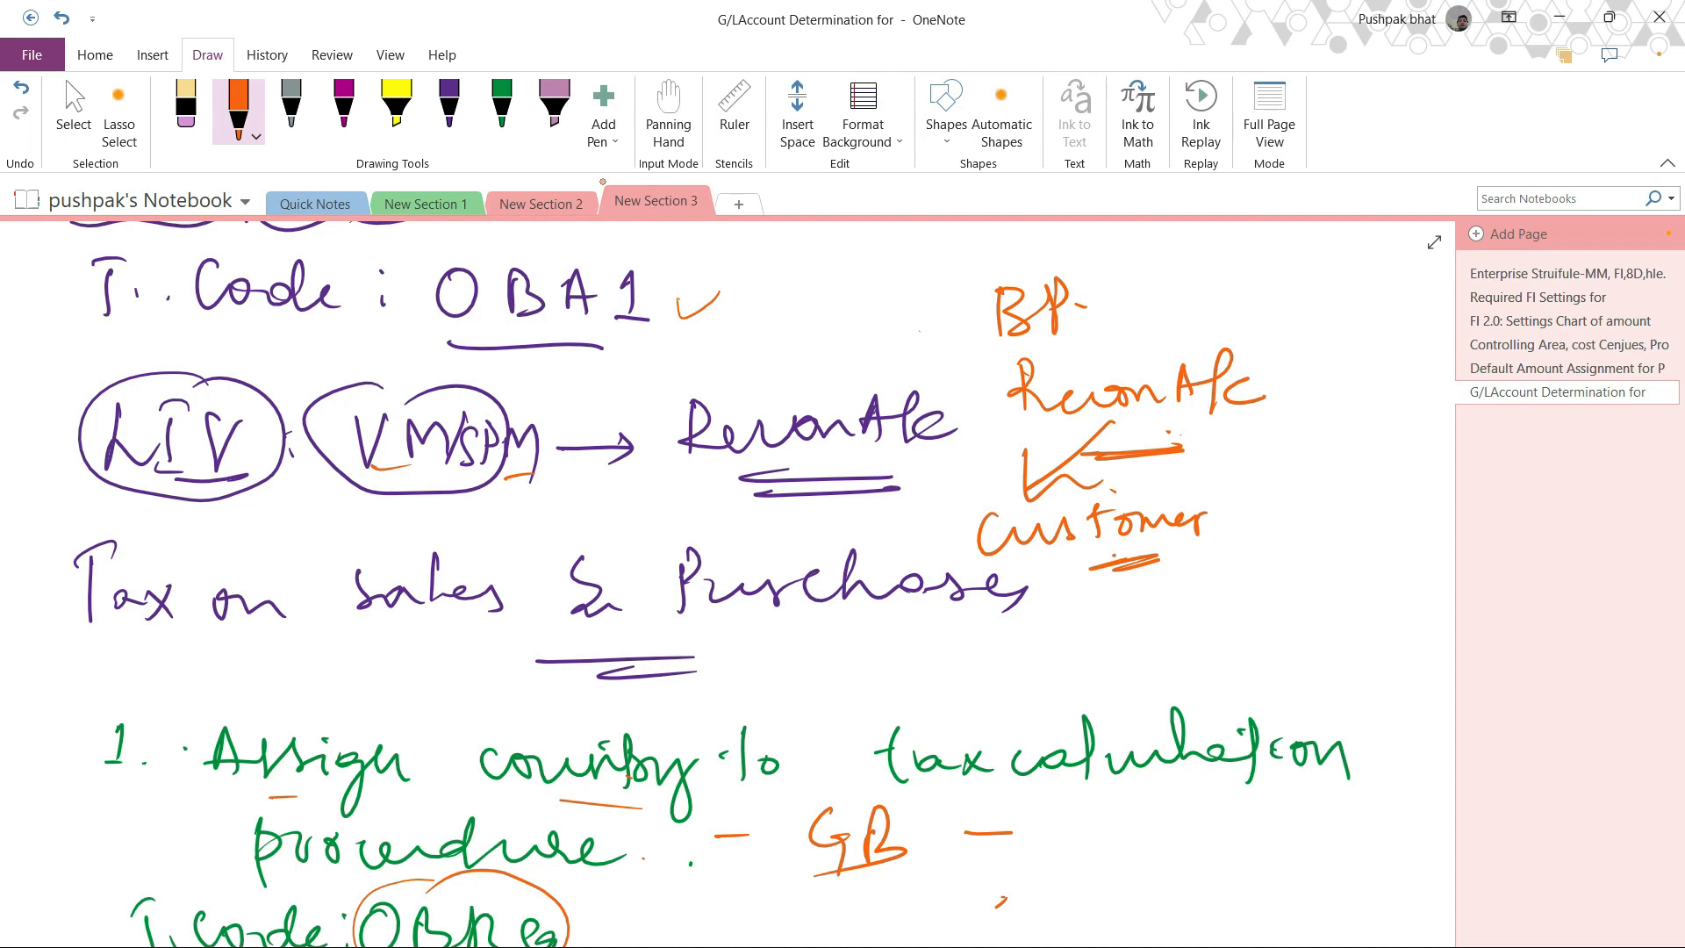
# Underline "Customer" further and draw a second arrow from "Recon A/c" to a handwritten, underlined "Vendor".
pyautogui.moveTo(1058, 559); pyautogui.dragTo(1136, 536)
pyautogui.moveTo(1029, 564); pyautogui.dragTo(1132, 542)
pyautogui.moveTo(1112, 428)
pyautogui.mouseDown()
pyautogui.moveTo(1285, 450)
pyautogui.moveTo(1257, 470)
pyautogui.moveTo(1339, 493)
pyautogui.moveTo(1426, 492)
pyautogui.mouseUp()
pyautogui.moveTo(1314, 539); pyautogui.dragTo(1391, 523)
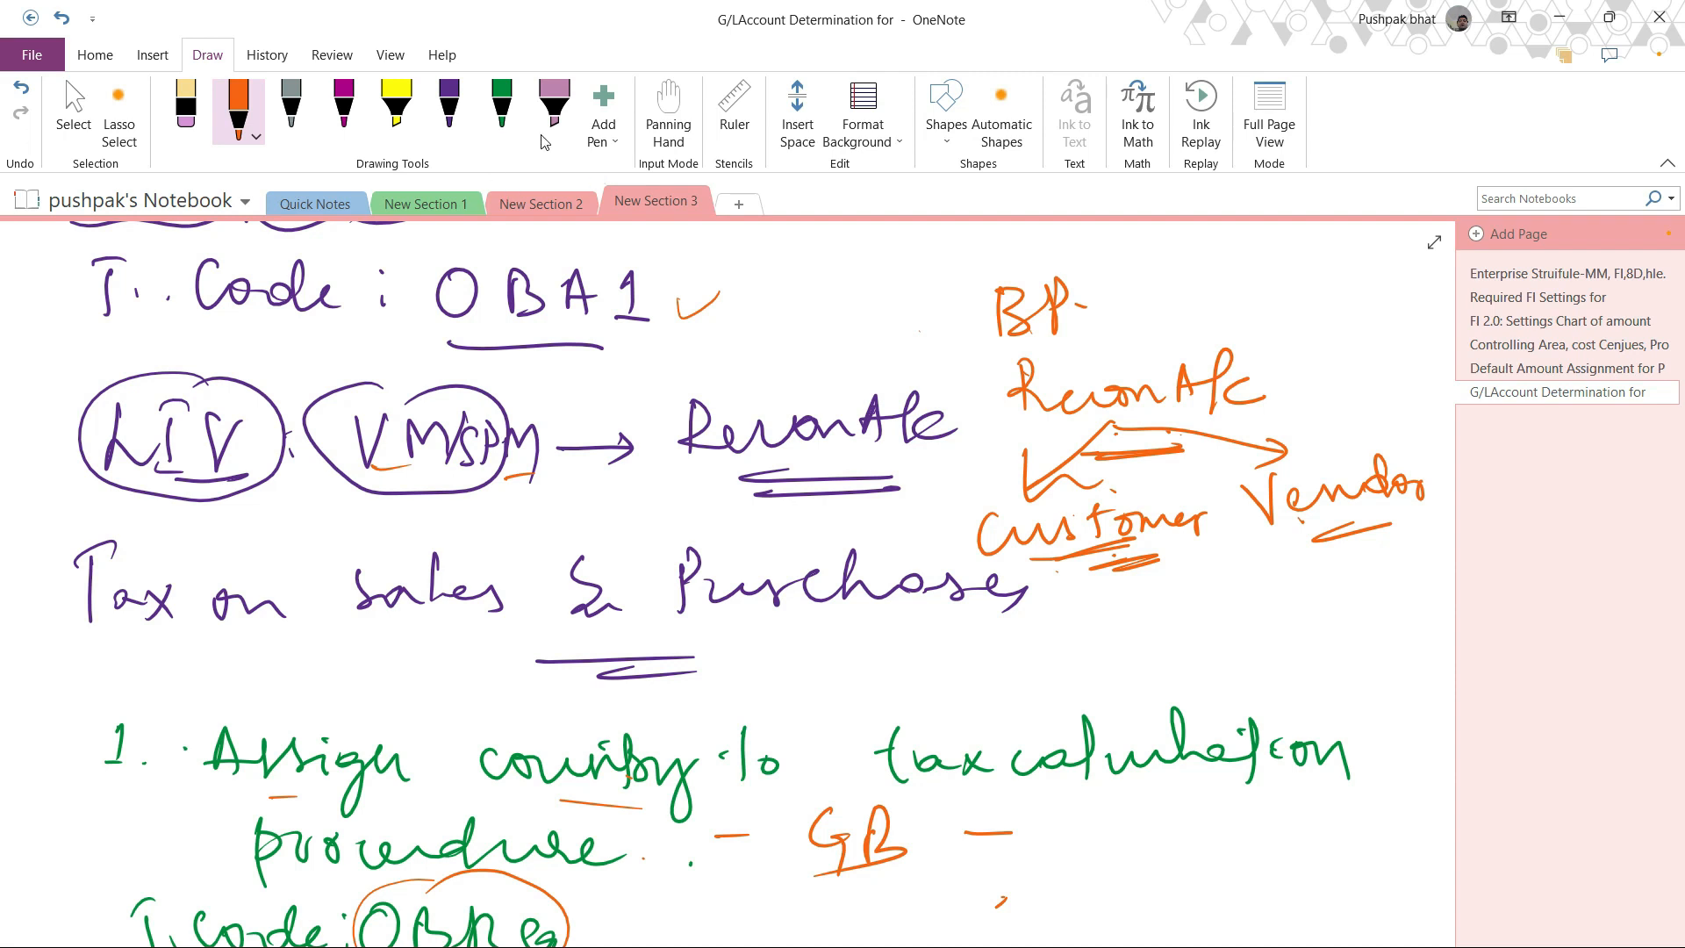
# Stop inking, switch to the SAP session and run transaction OBA1.
pyautogui.press('Escape')
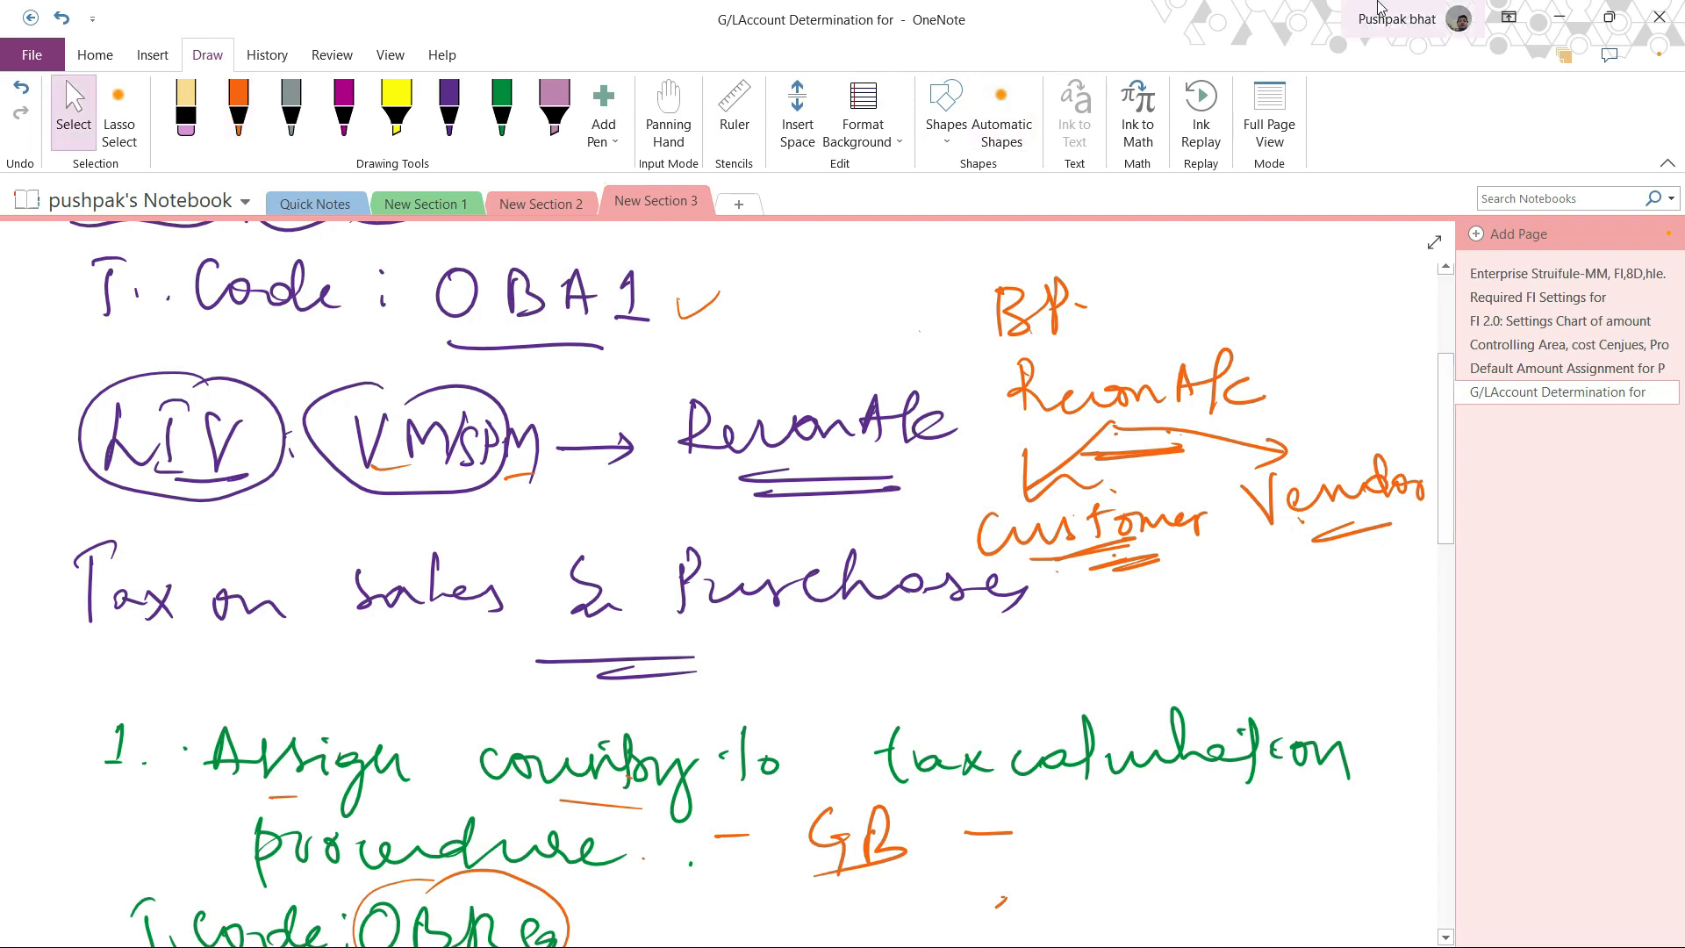
pyautogui.click(1560, 17)
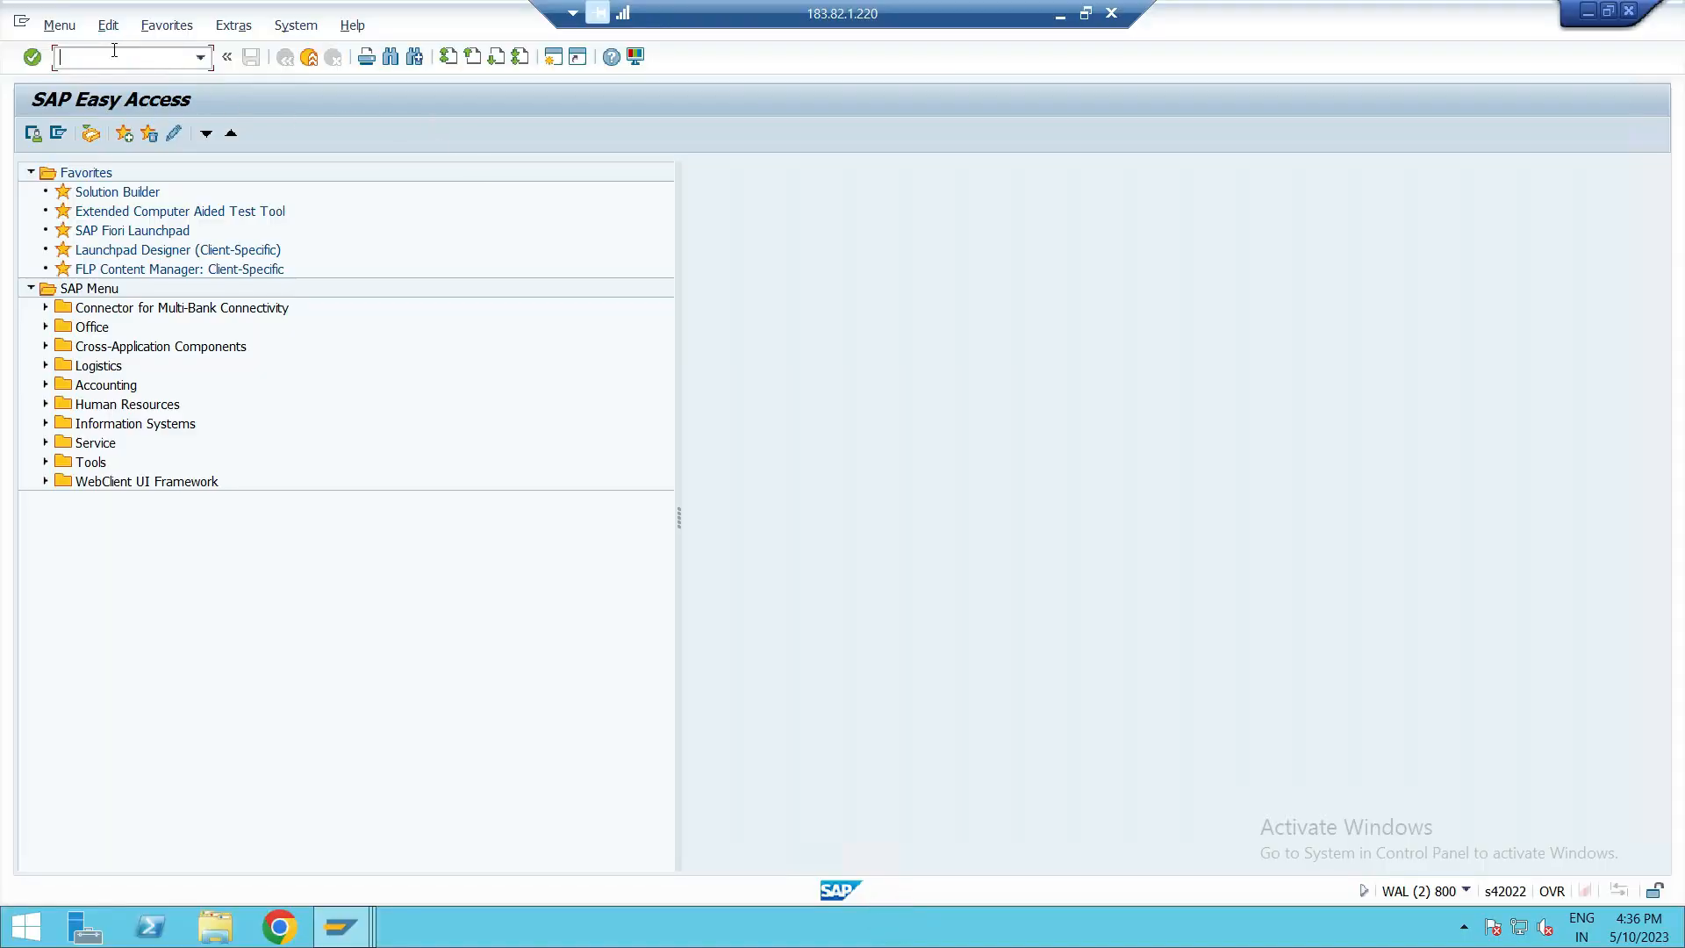
pyautogui.write('SM30')
pyautogui.press('Return')
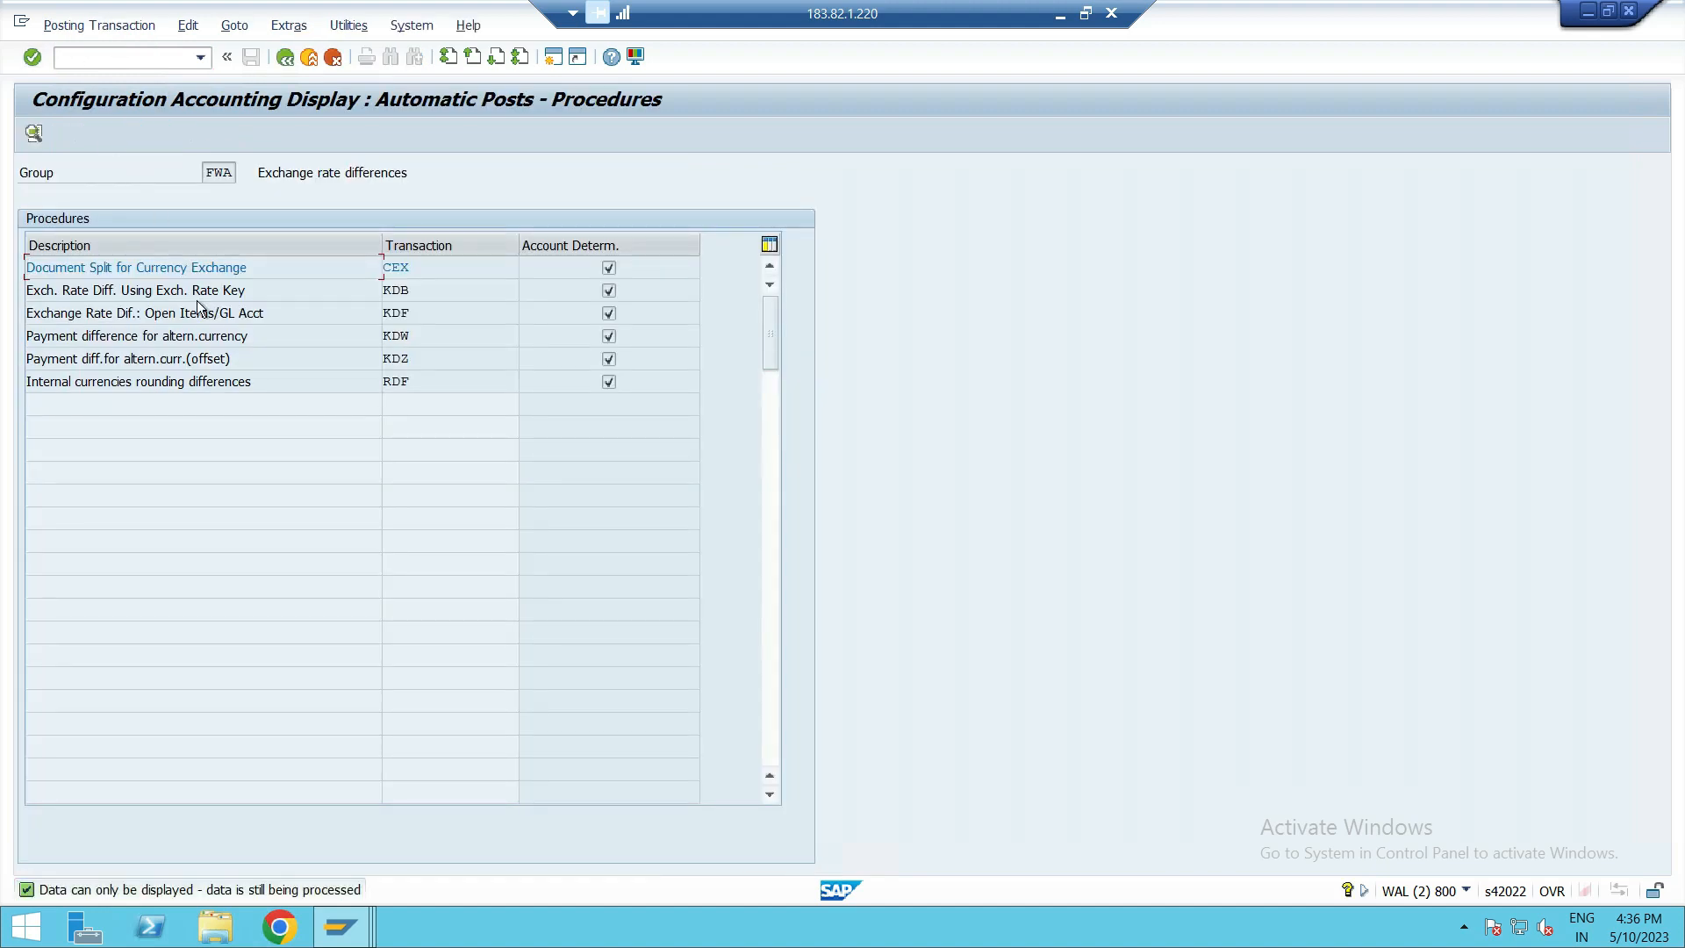
# Open the KDF procedure for open item exchange rate differences using chart of accounts INT.
pyautogui.click(421, 314)
pyautogui.doubleClick(423, 313)
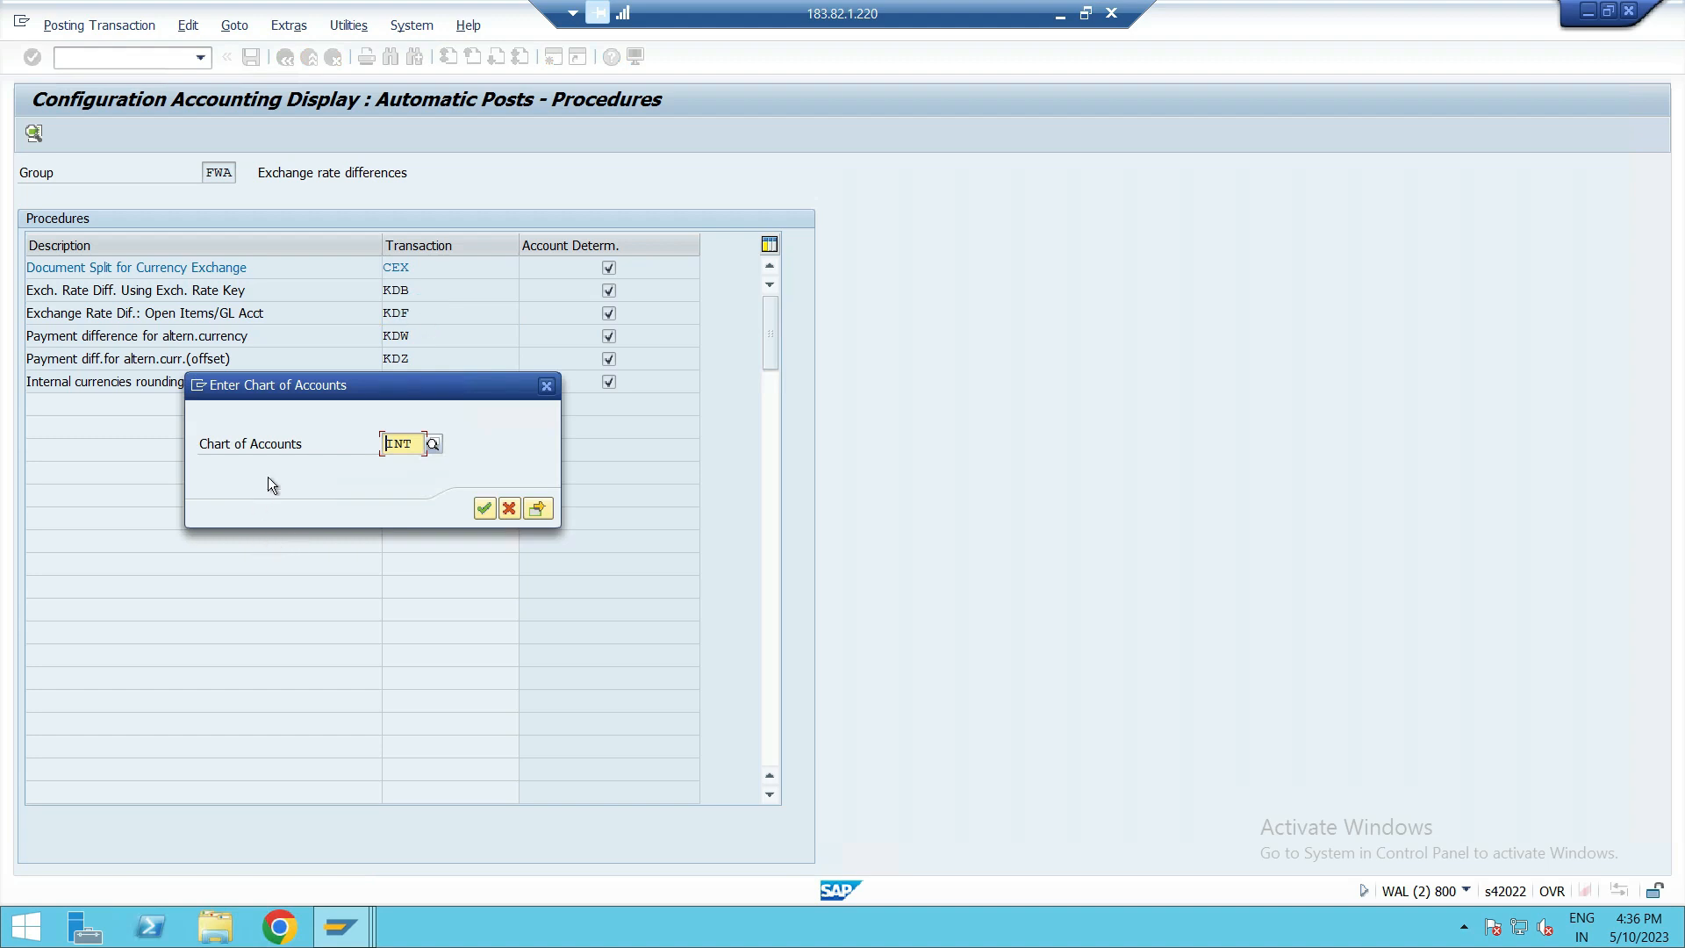
pyautogui.moveTo(305, 395); pyautogui.dragTo(315, 299)
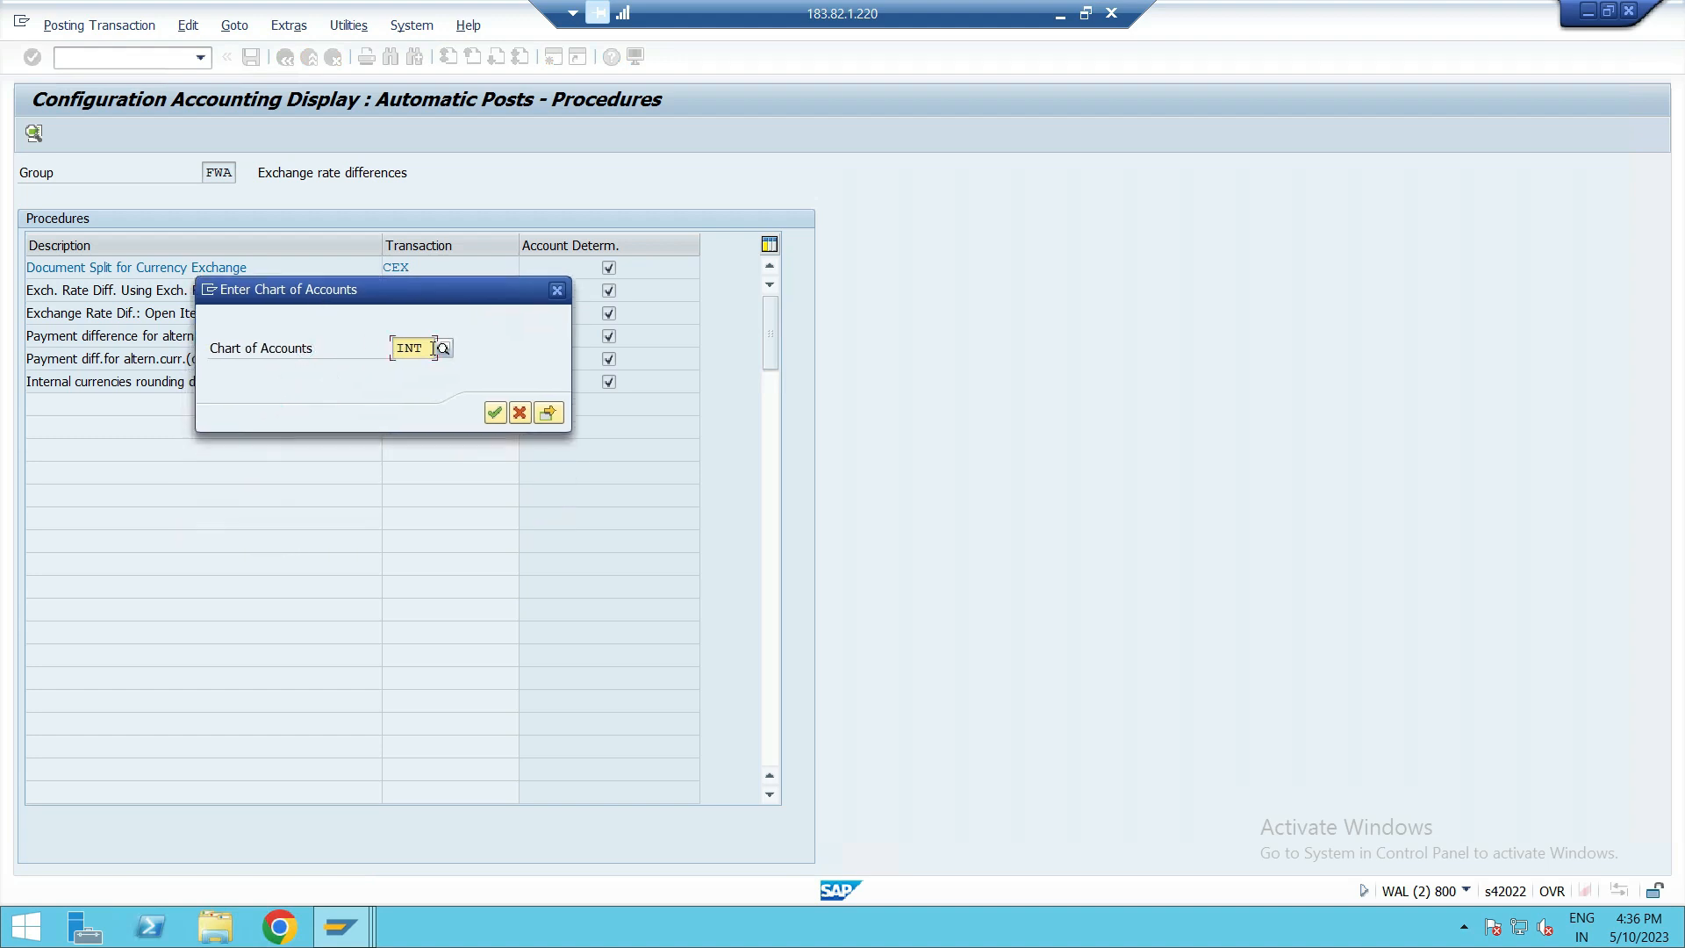
pyautogui.click(495, 413)
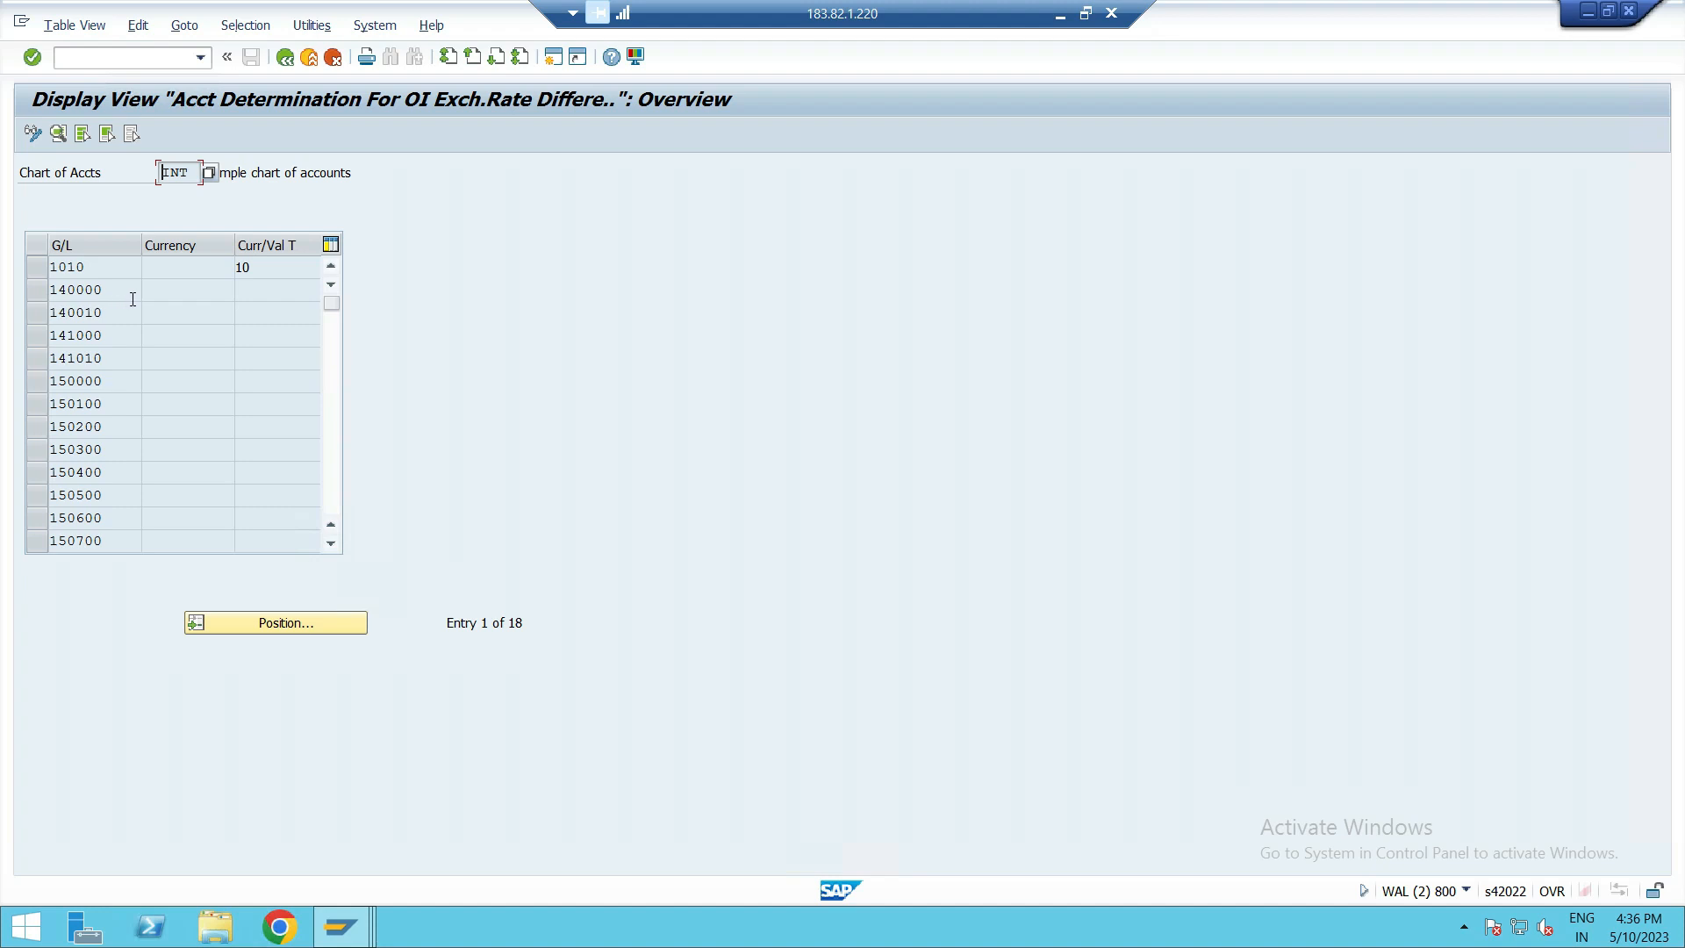
# Review the G/L accounts in the list, open the details of account 140000 and highlight its number.
pyautogui.scroll(-2, 60, 384)
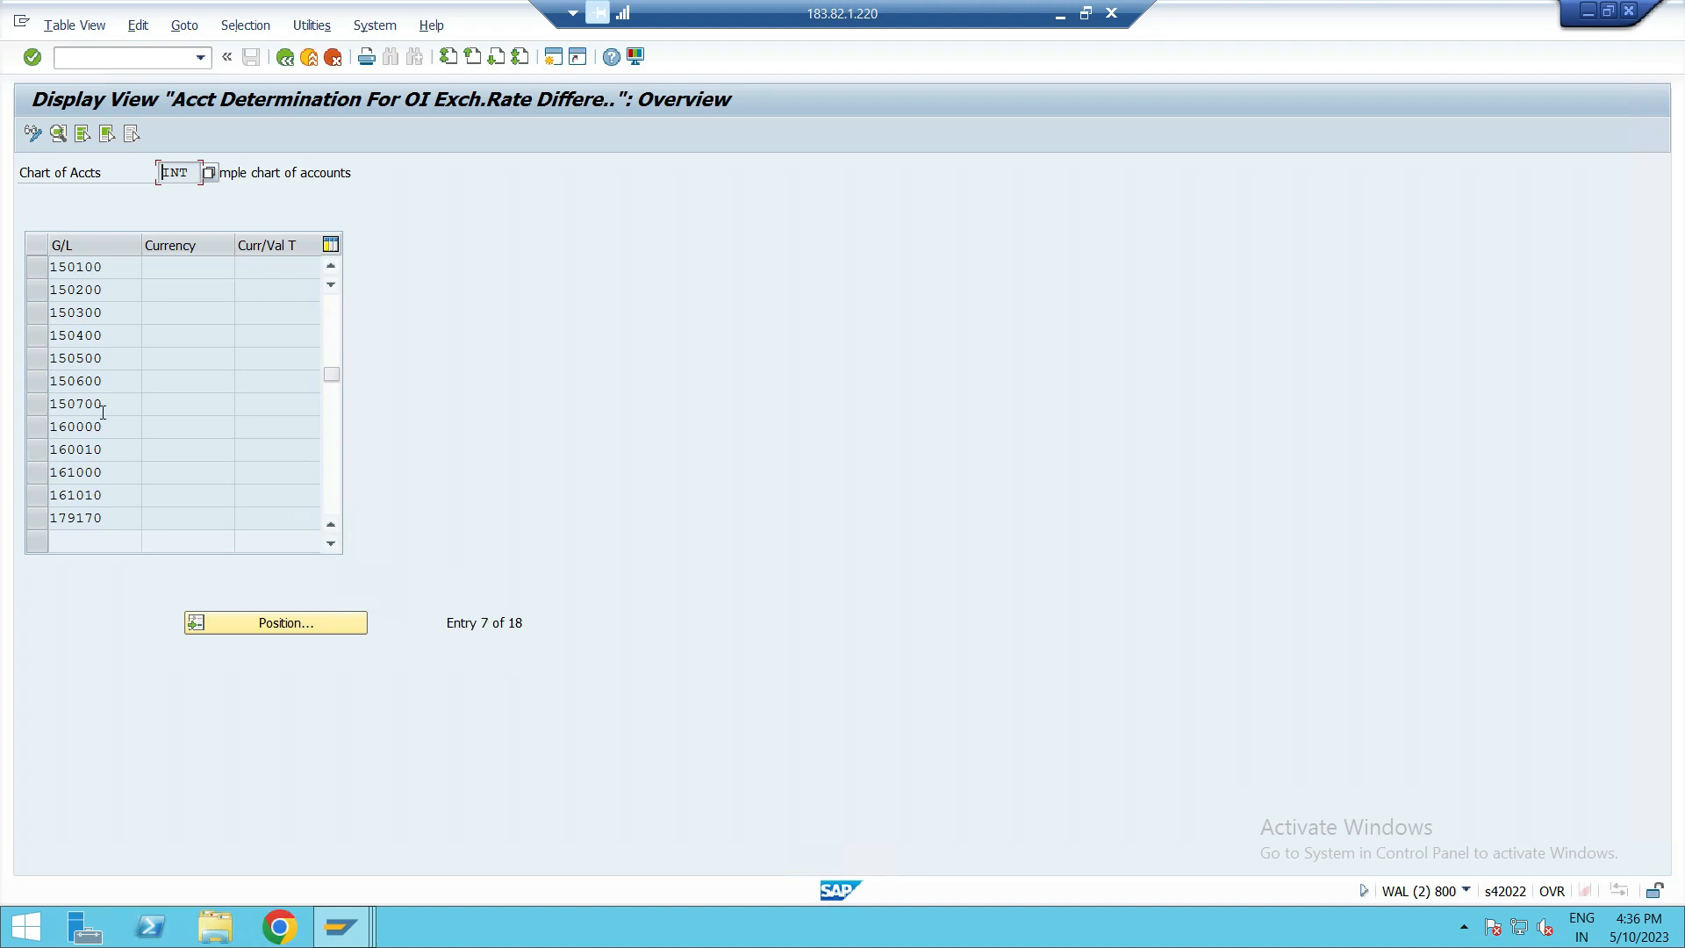
pyautogui.click(41, 428)
pyautogui.scroll(2, 66, 443)
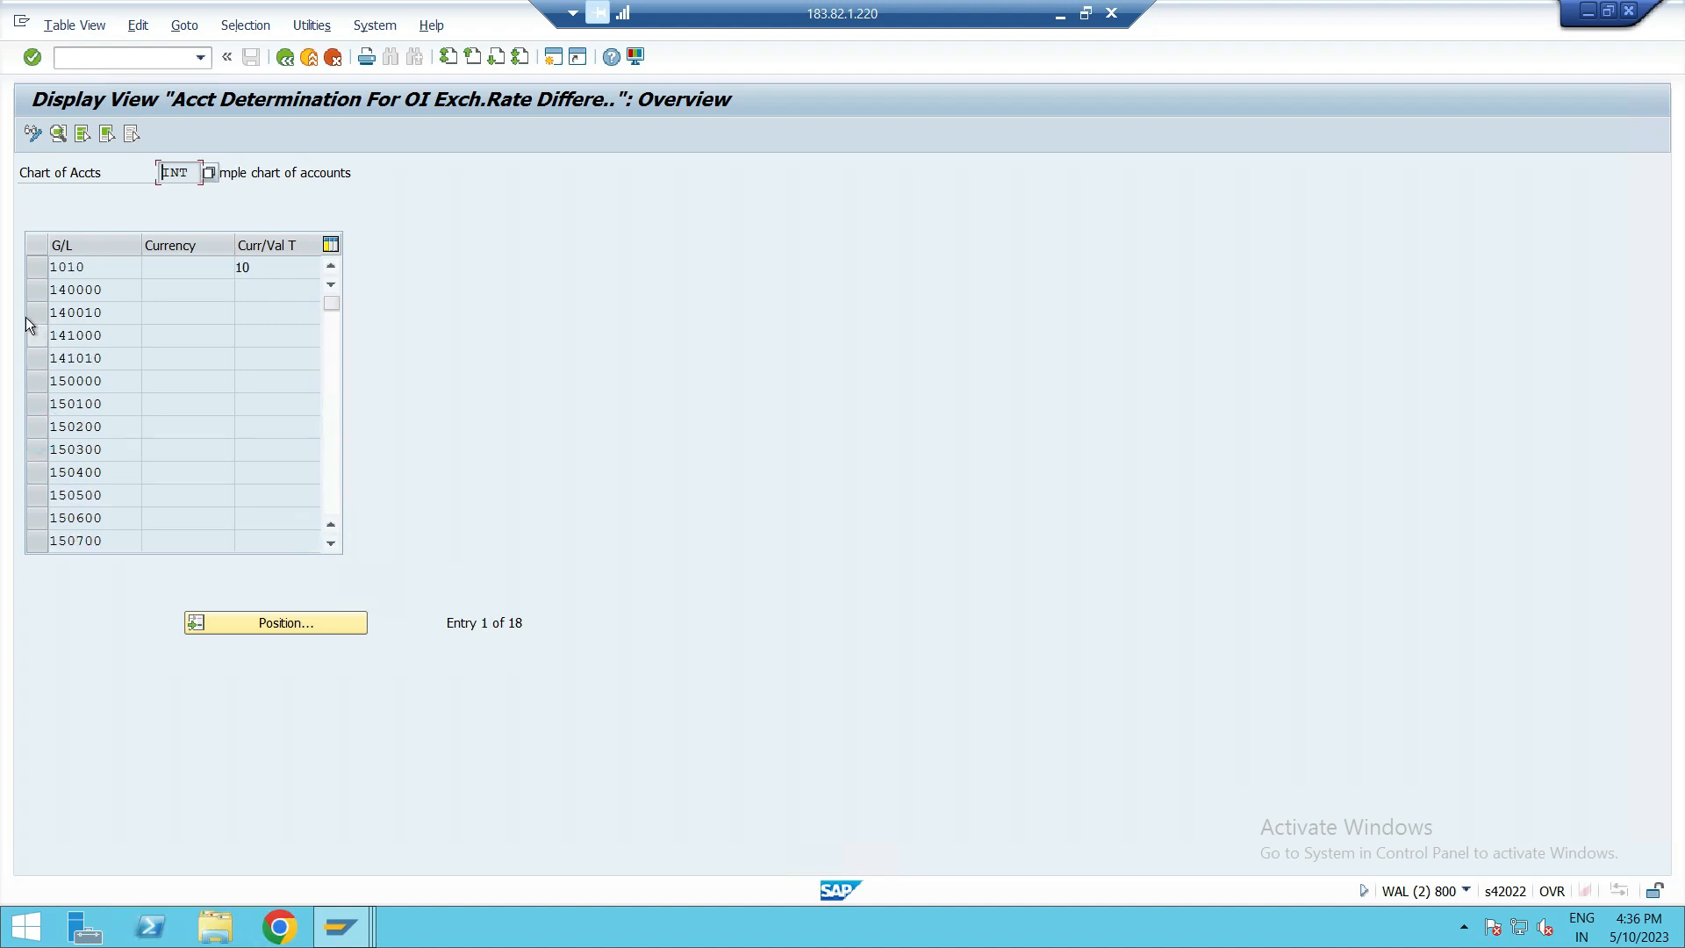
pyautogui.click(40, 290)
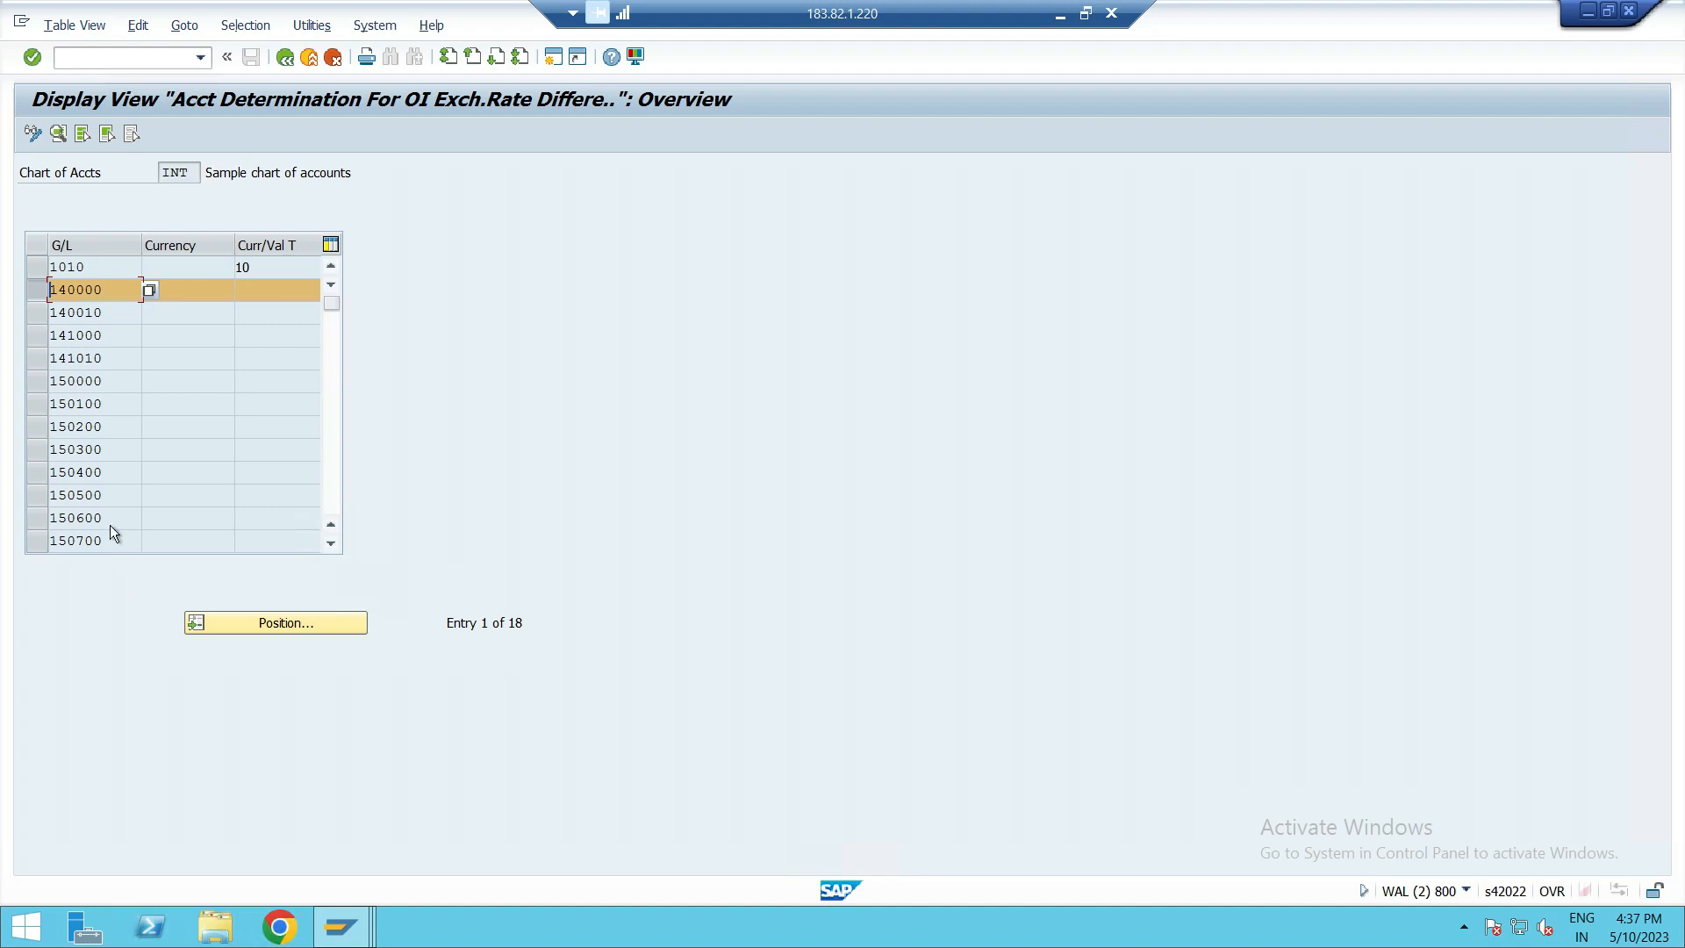
pyautogui.scroll(-2, 112, 527)
pyautogui.scroll(2, 45, 425)
pyautogui.doubleClick(66, 289)
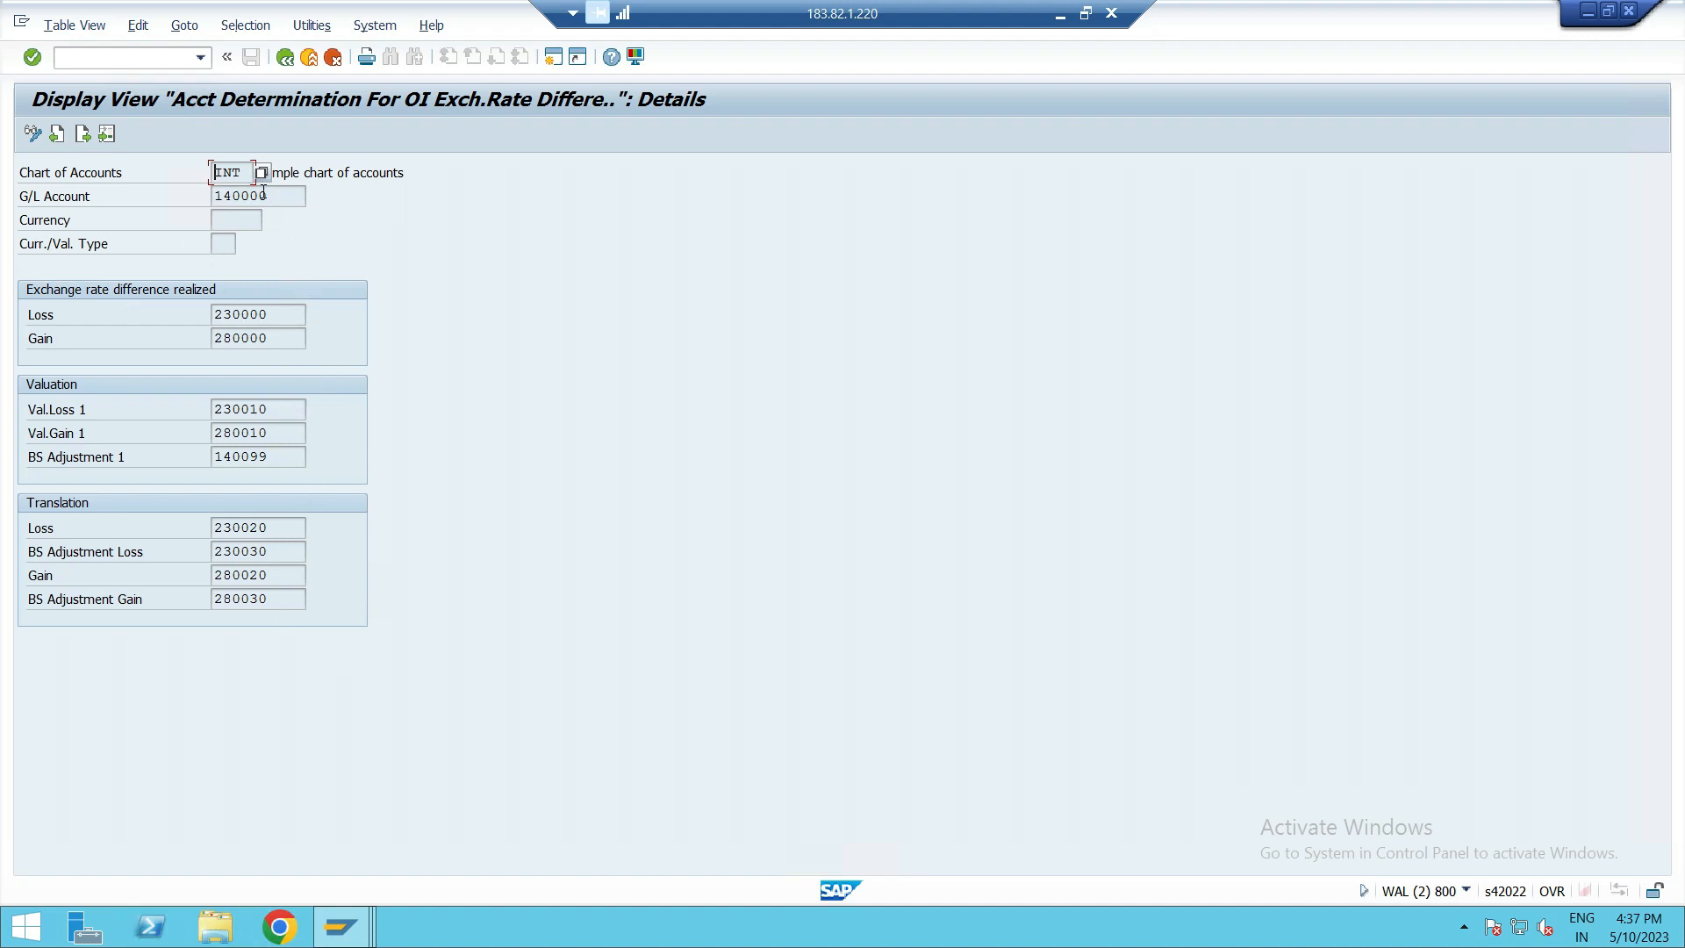
pyautogui.click(290, 200)
pyautogui.hotkey('shift', 'Home')
# Open an additional SAP session and run transaction FS00 in it.
pyautogui.click(550, 58)
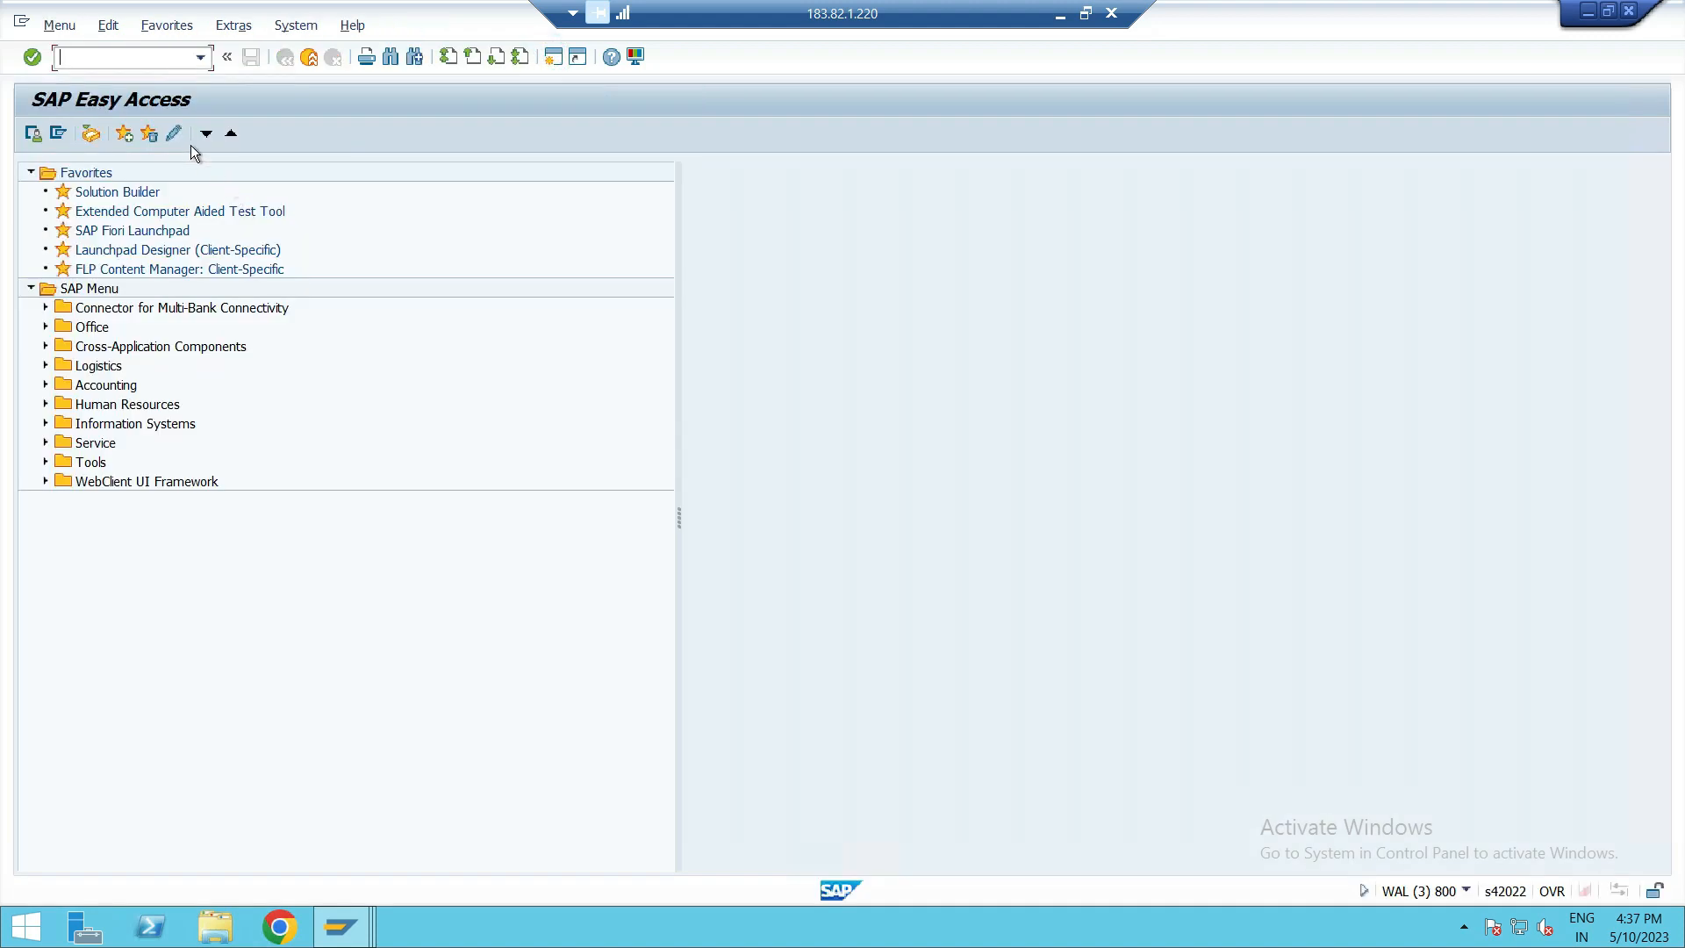
pyautogui.write('FS00')
pyautogui.press('Return')
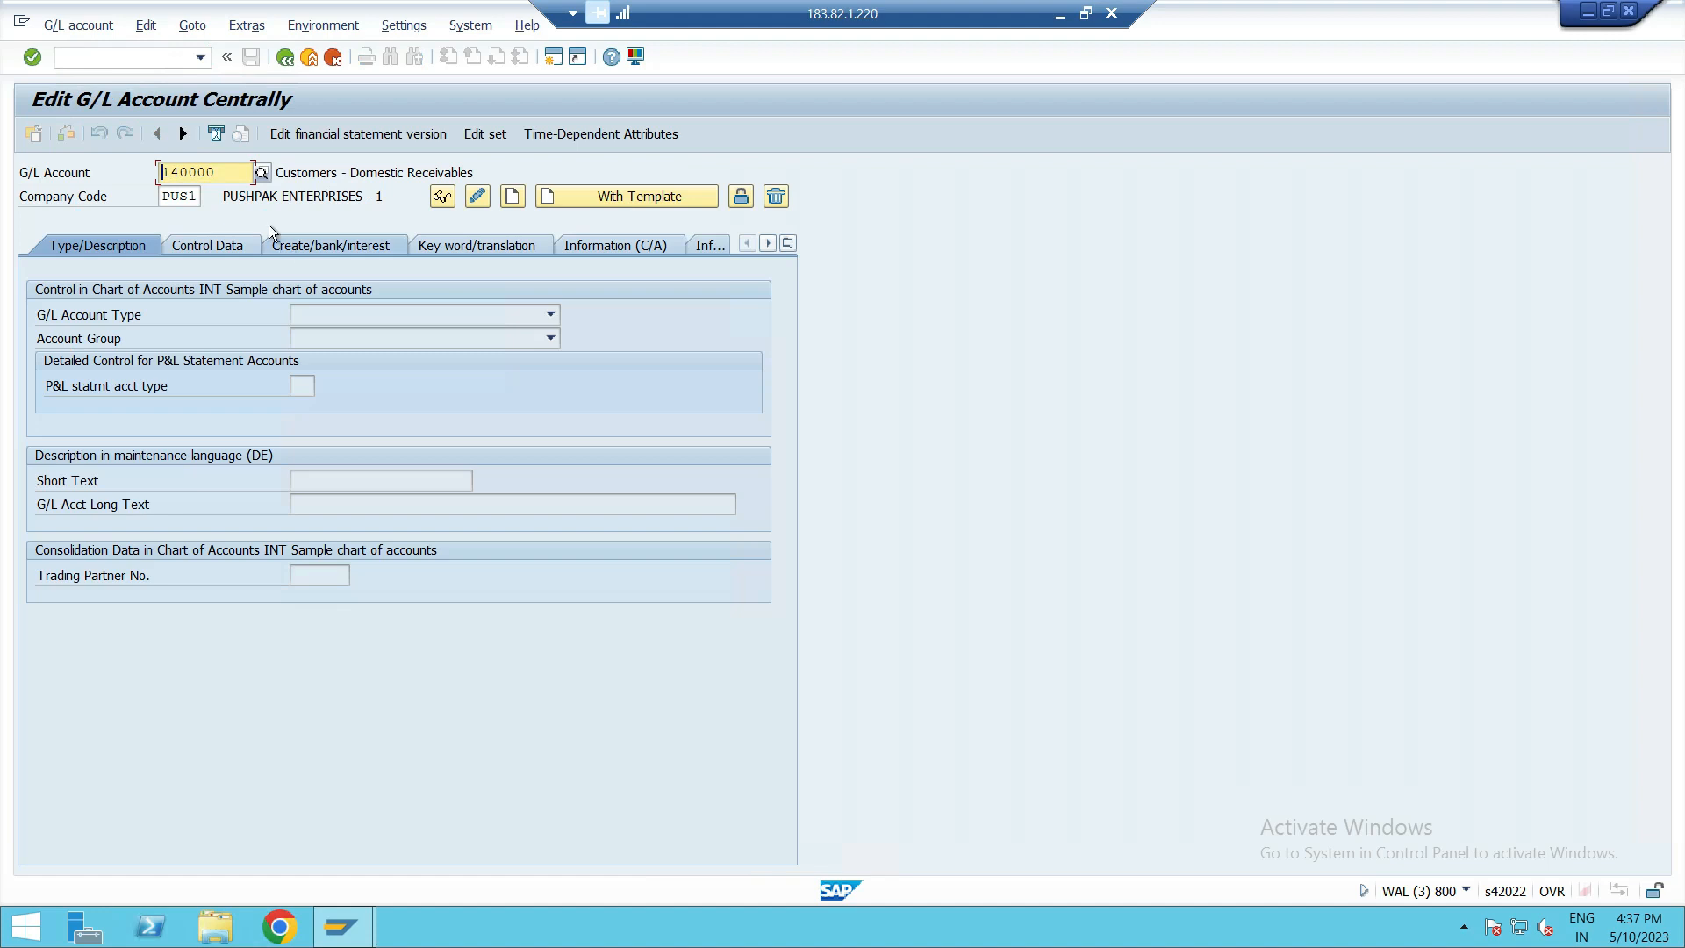
# Examine the description, control data and create/bank/interest settings of G/L account 140000.
pyautogui.moveTo(233, 172); pyautogui.dragTo(92, 171)
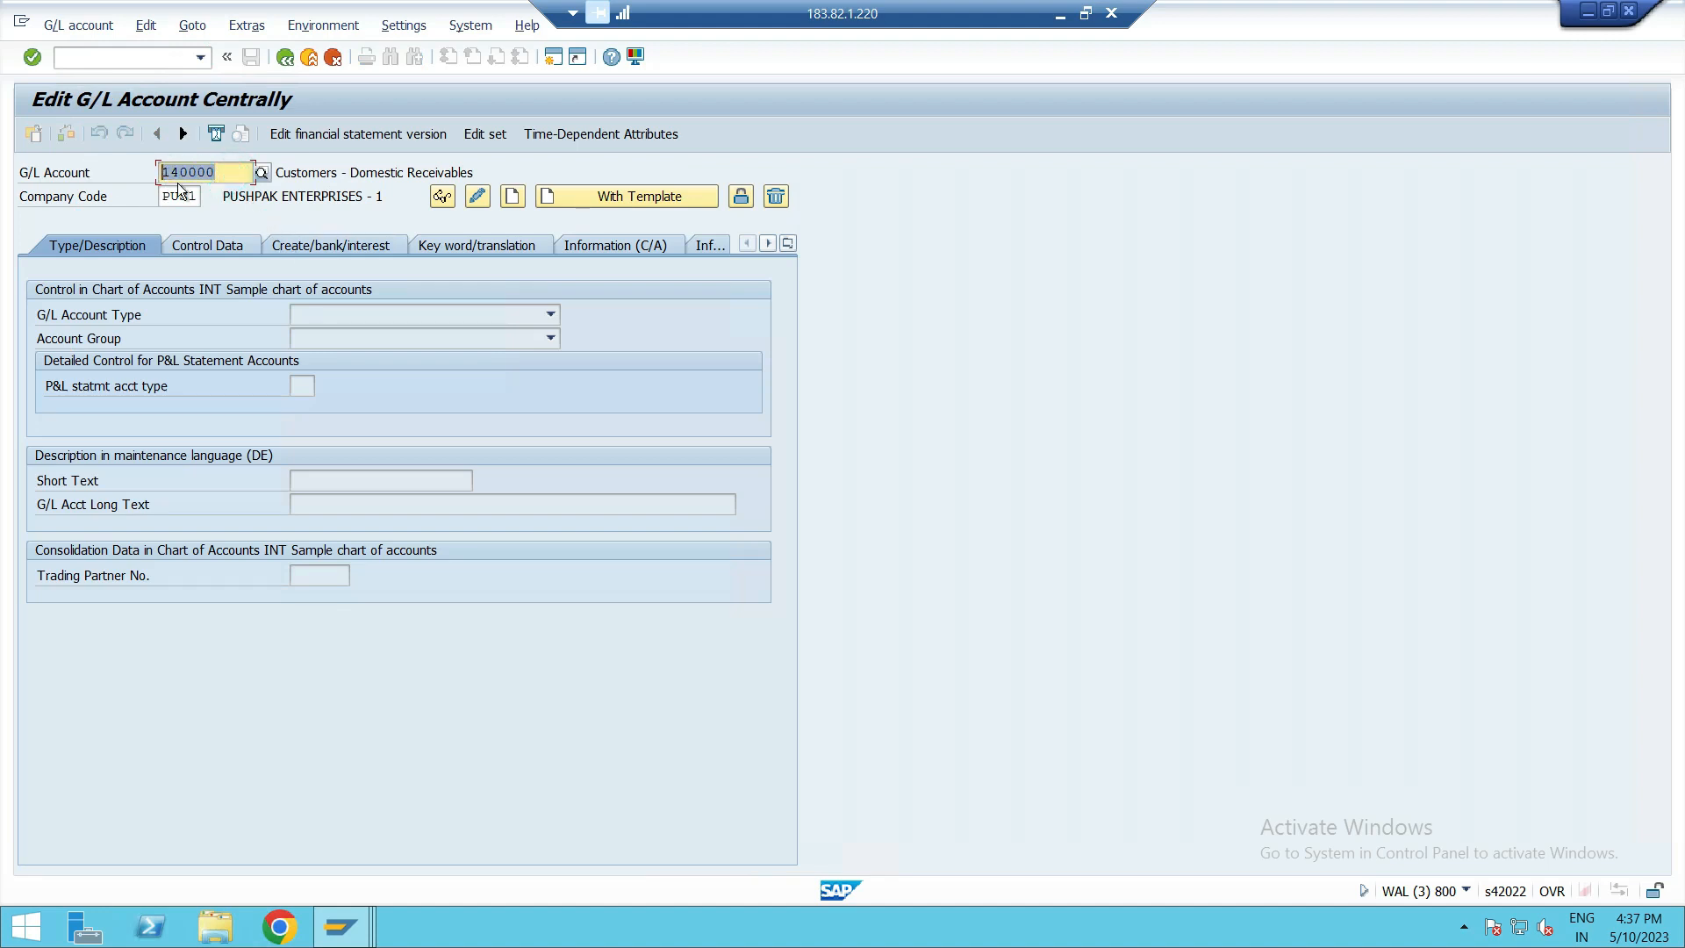
pyautogui.moveTo(274, 172); pyautogui.dragTo(475, 172)
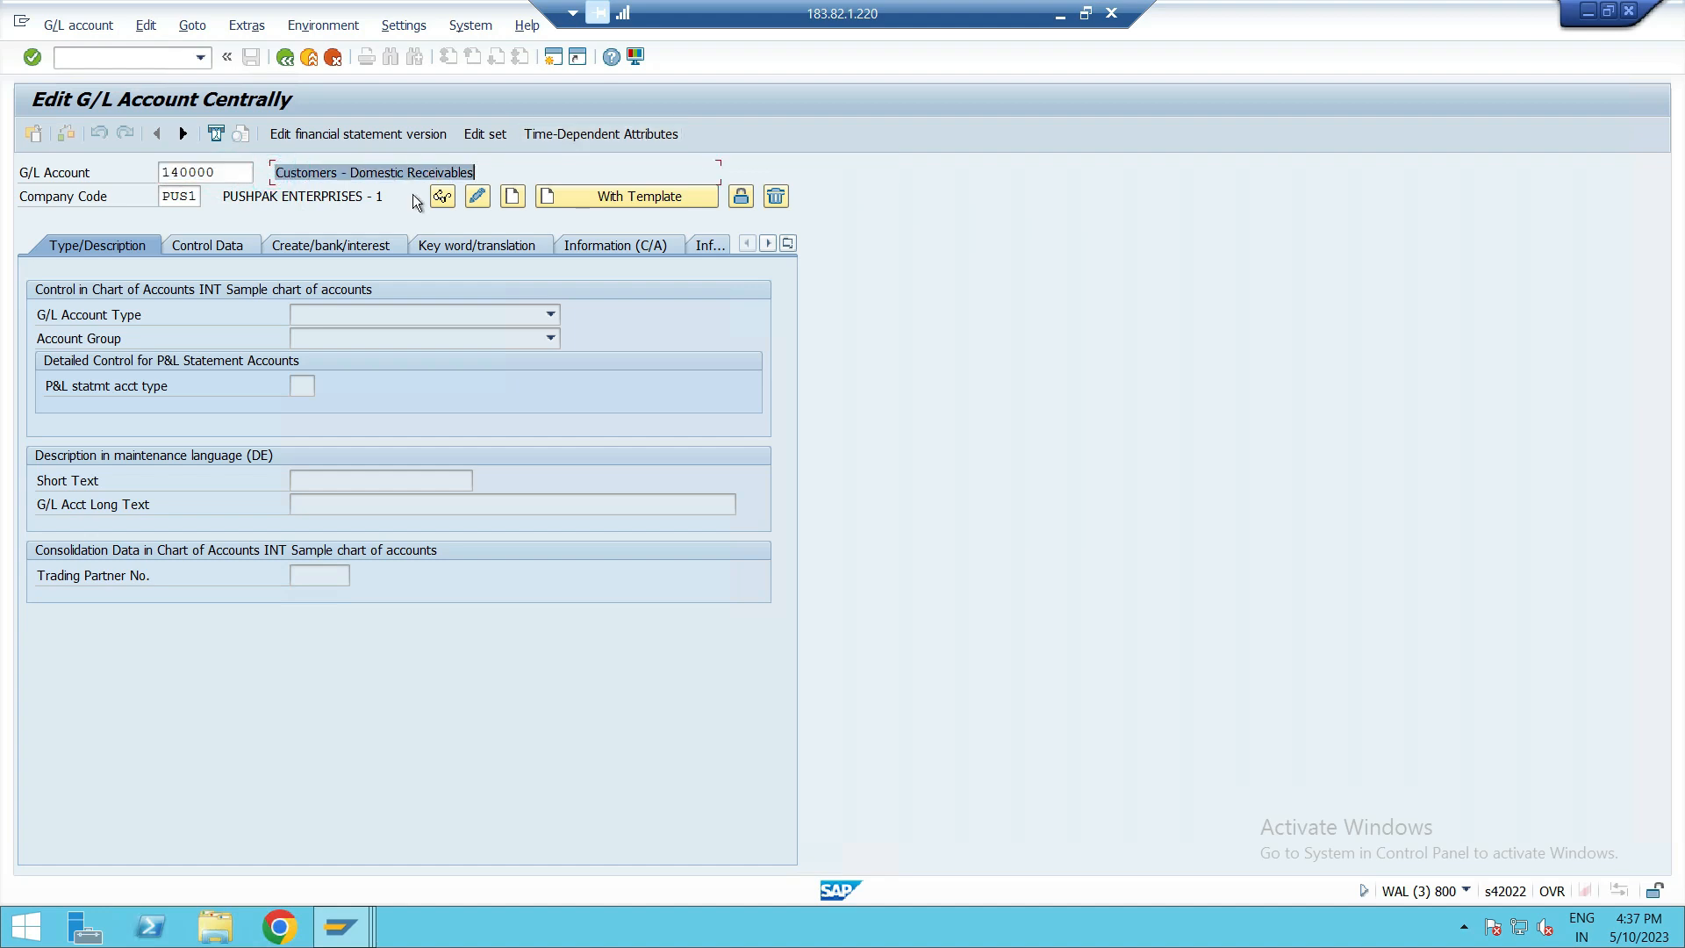
pyautogui.click(489, 172)
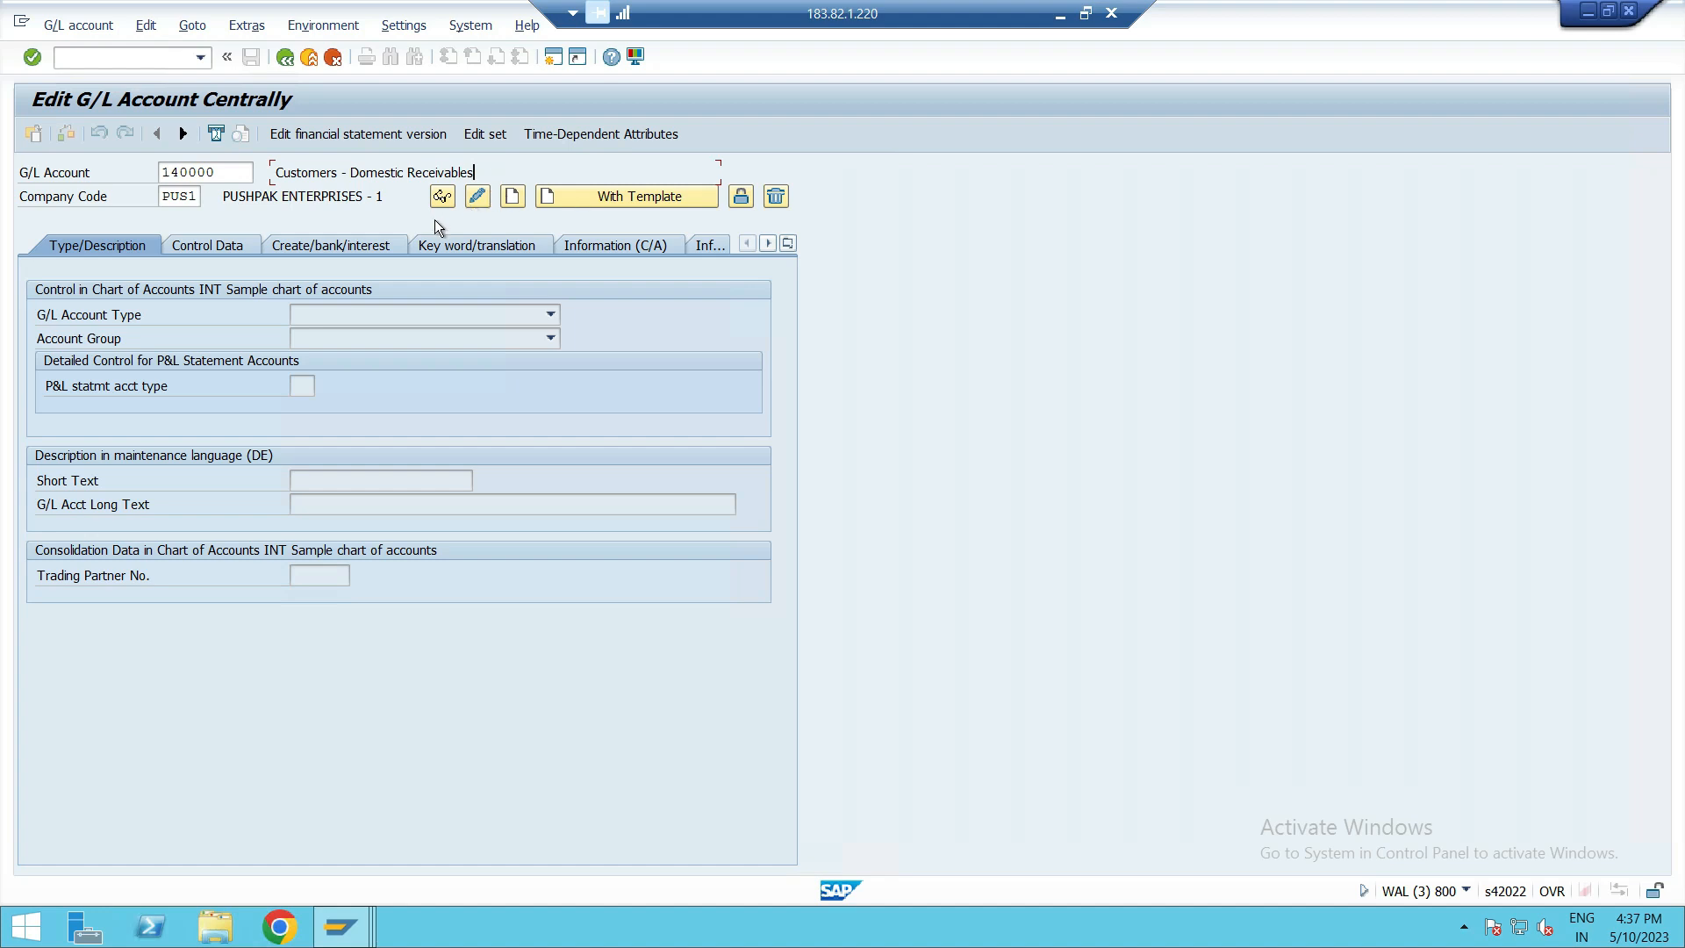
pyautogui.click(170, 248)
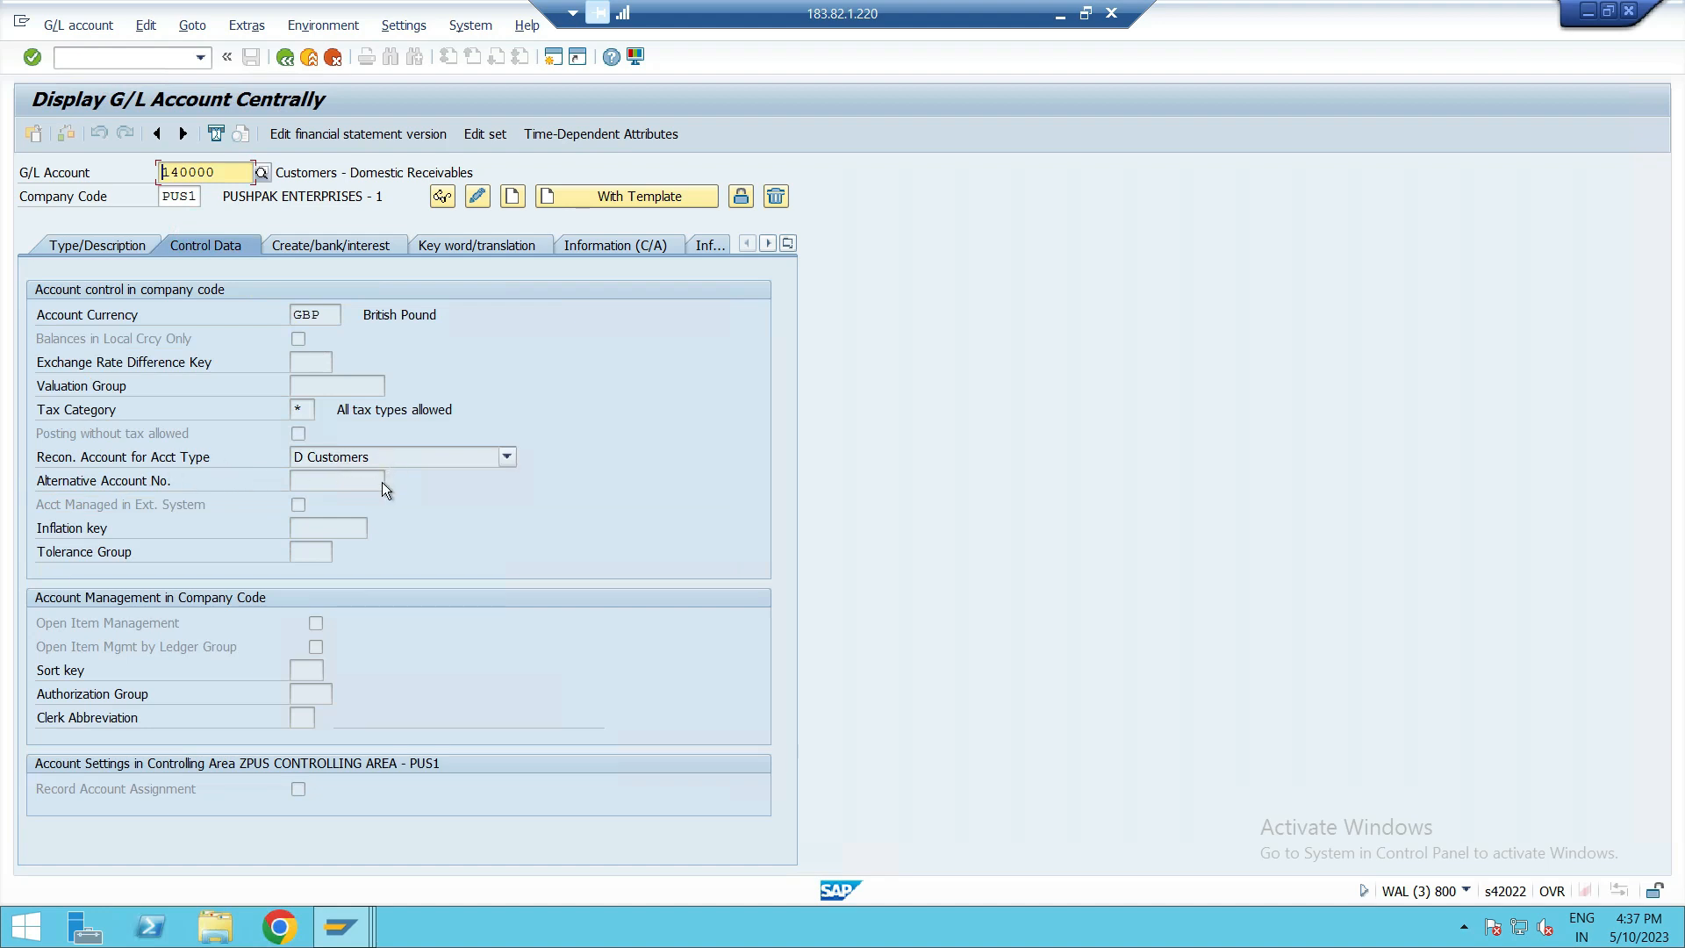
pyautogui.click(376, 238)
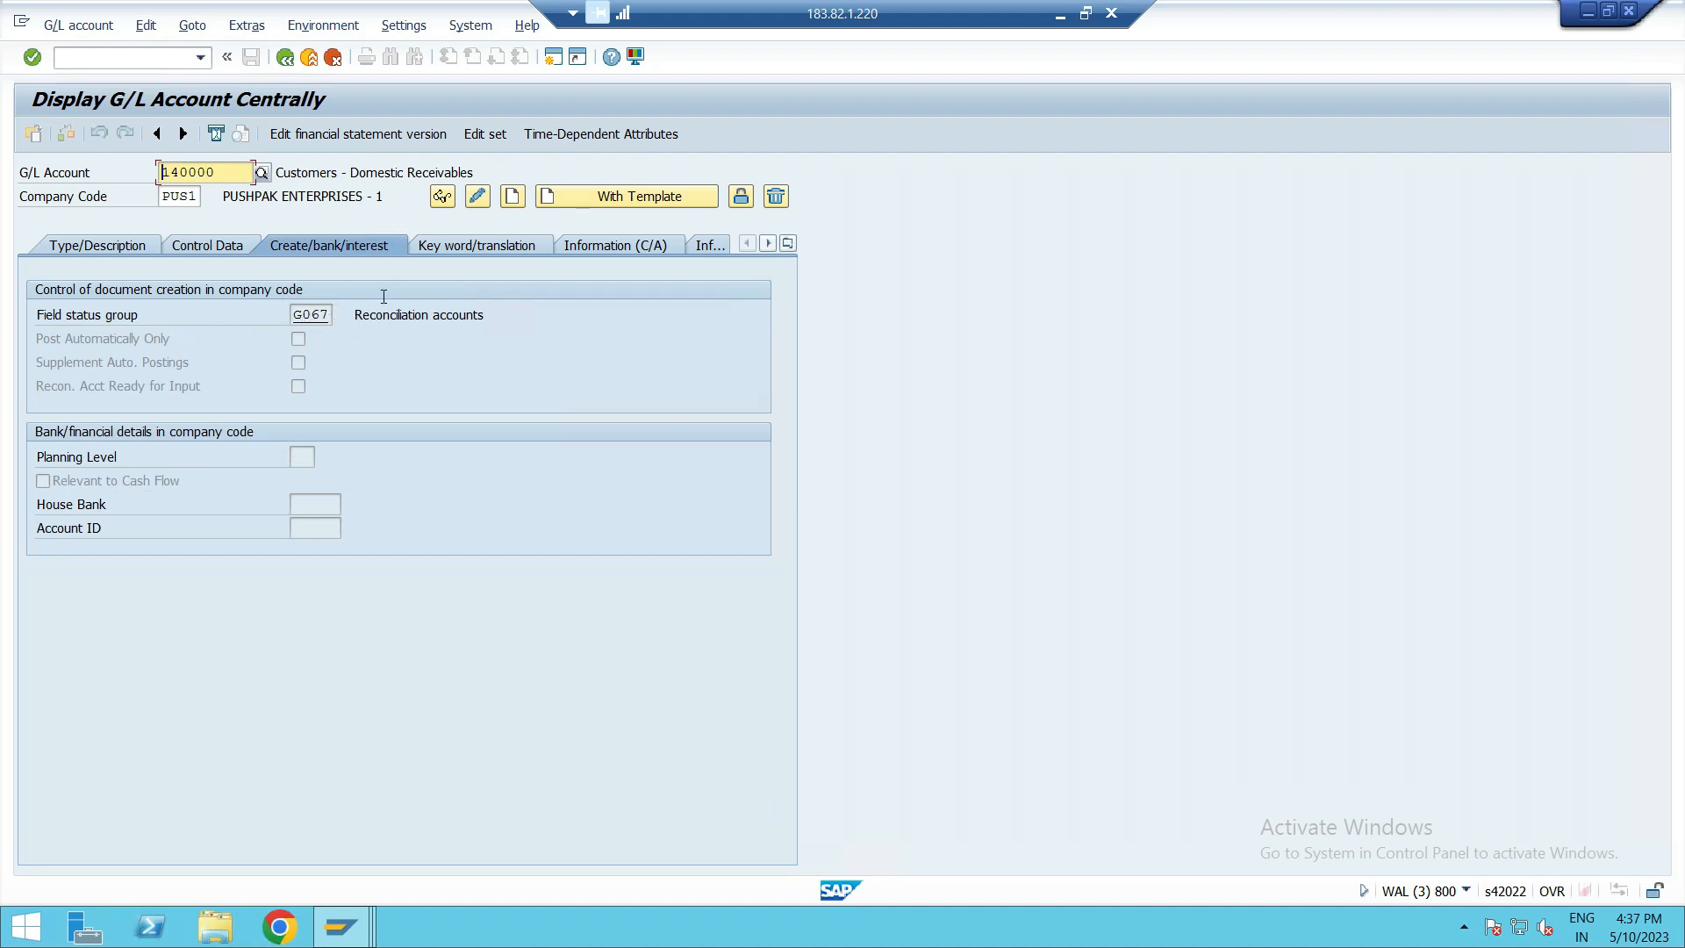
# Display G/L account 160000, examine its control data, and return to SAP Easy Access.
pyautogui.click(183, 172)
pyautogui.press('BackSpace')
pyautogui.press('BackSpace')
pyautogui.press('BackSpace')
pyautogui.press('BackSpace')
pyautogui.press('BackSpace')
pyautogui.press('BackSpace')
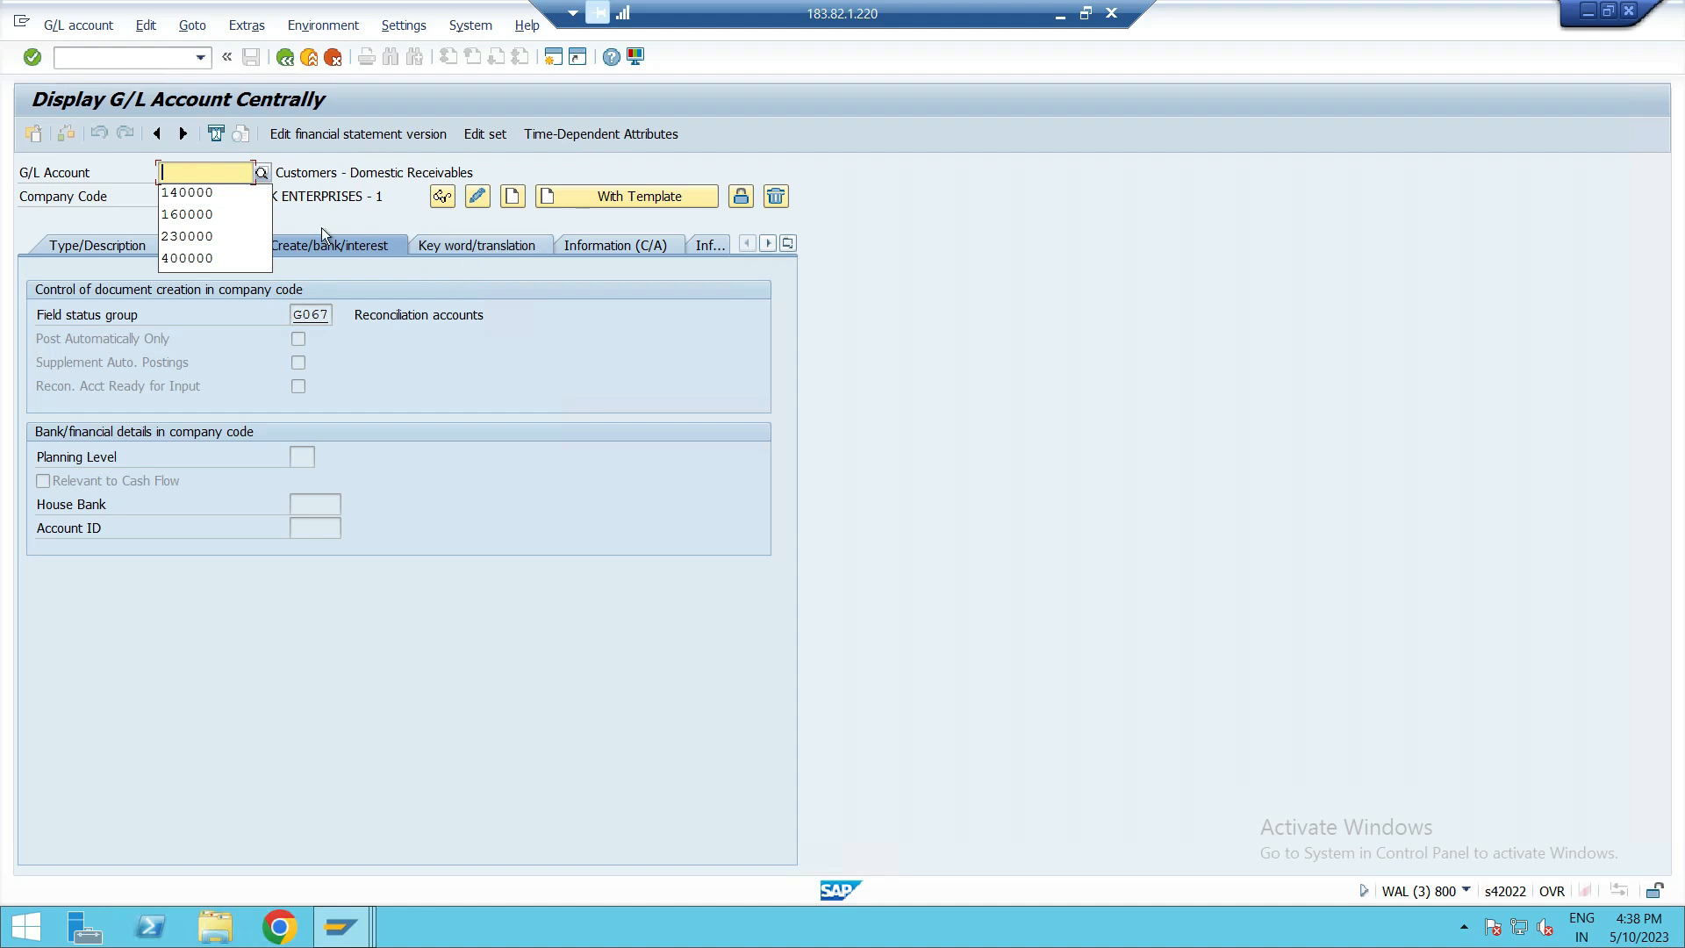
pyautogui.click(213, 211)
pyautogui.press('Return')
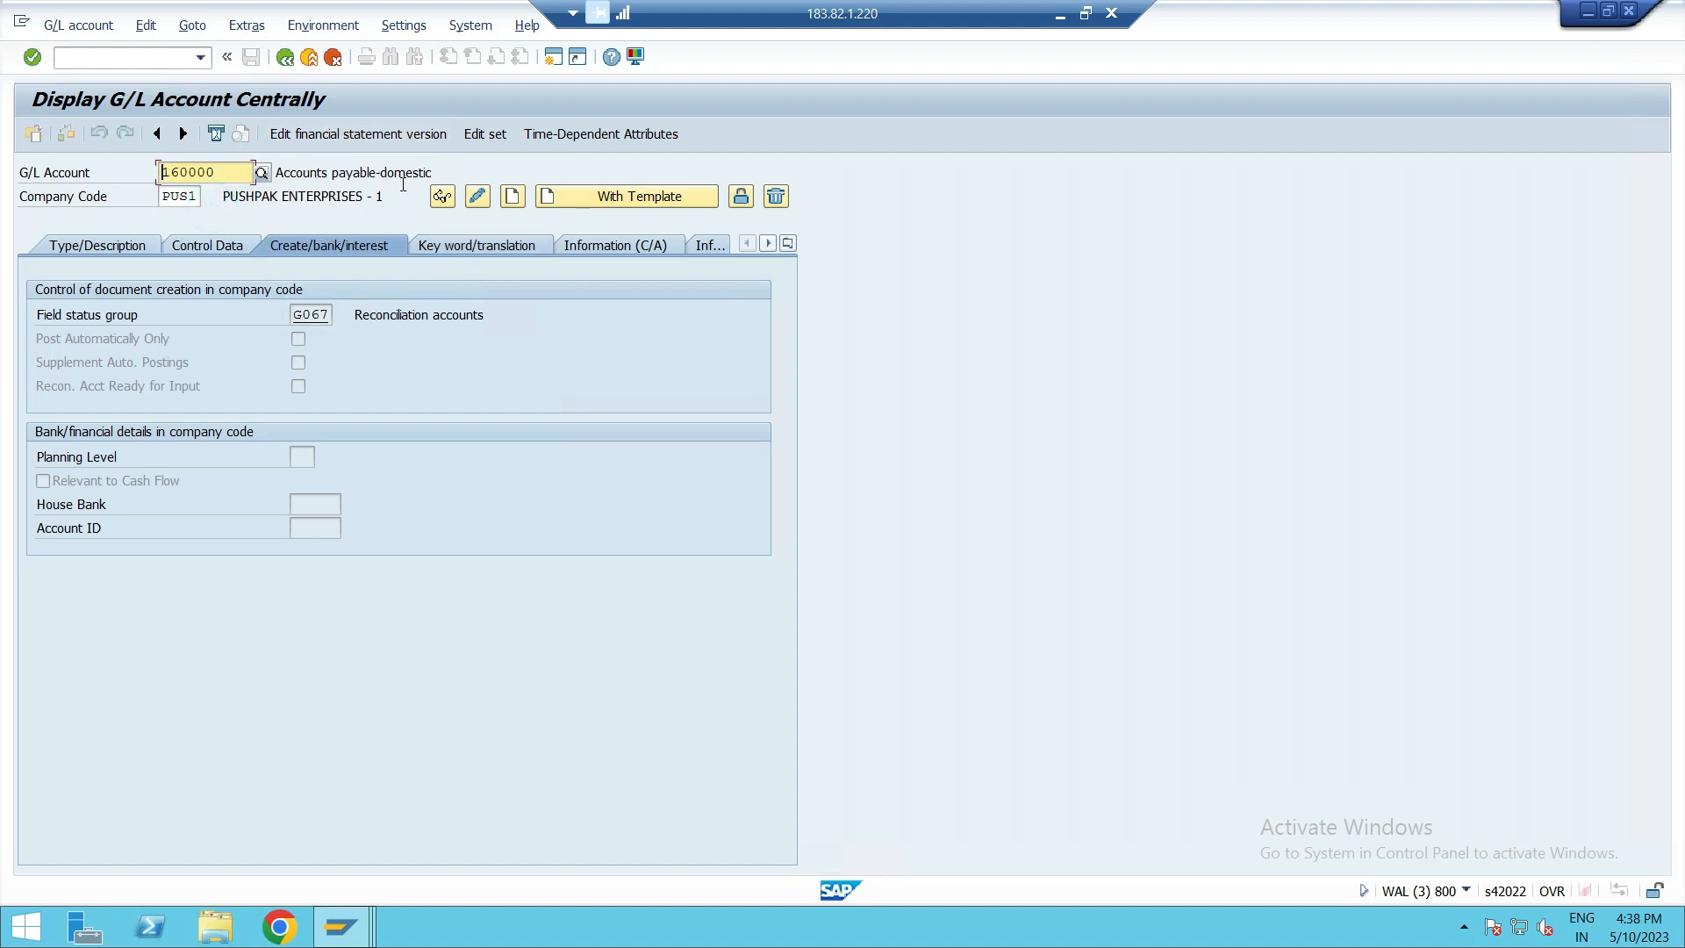
pyautogui.click(210, 247)
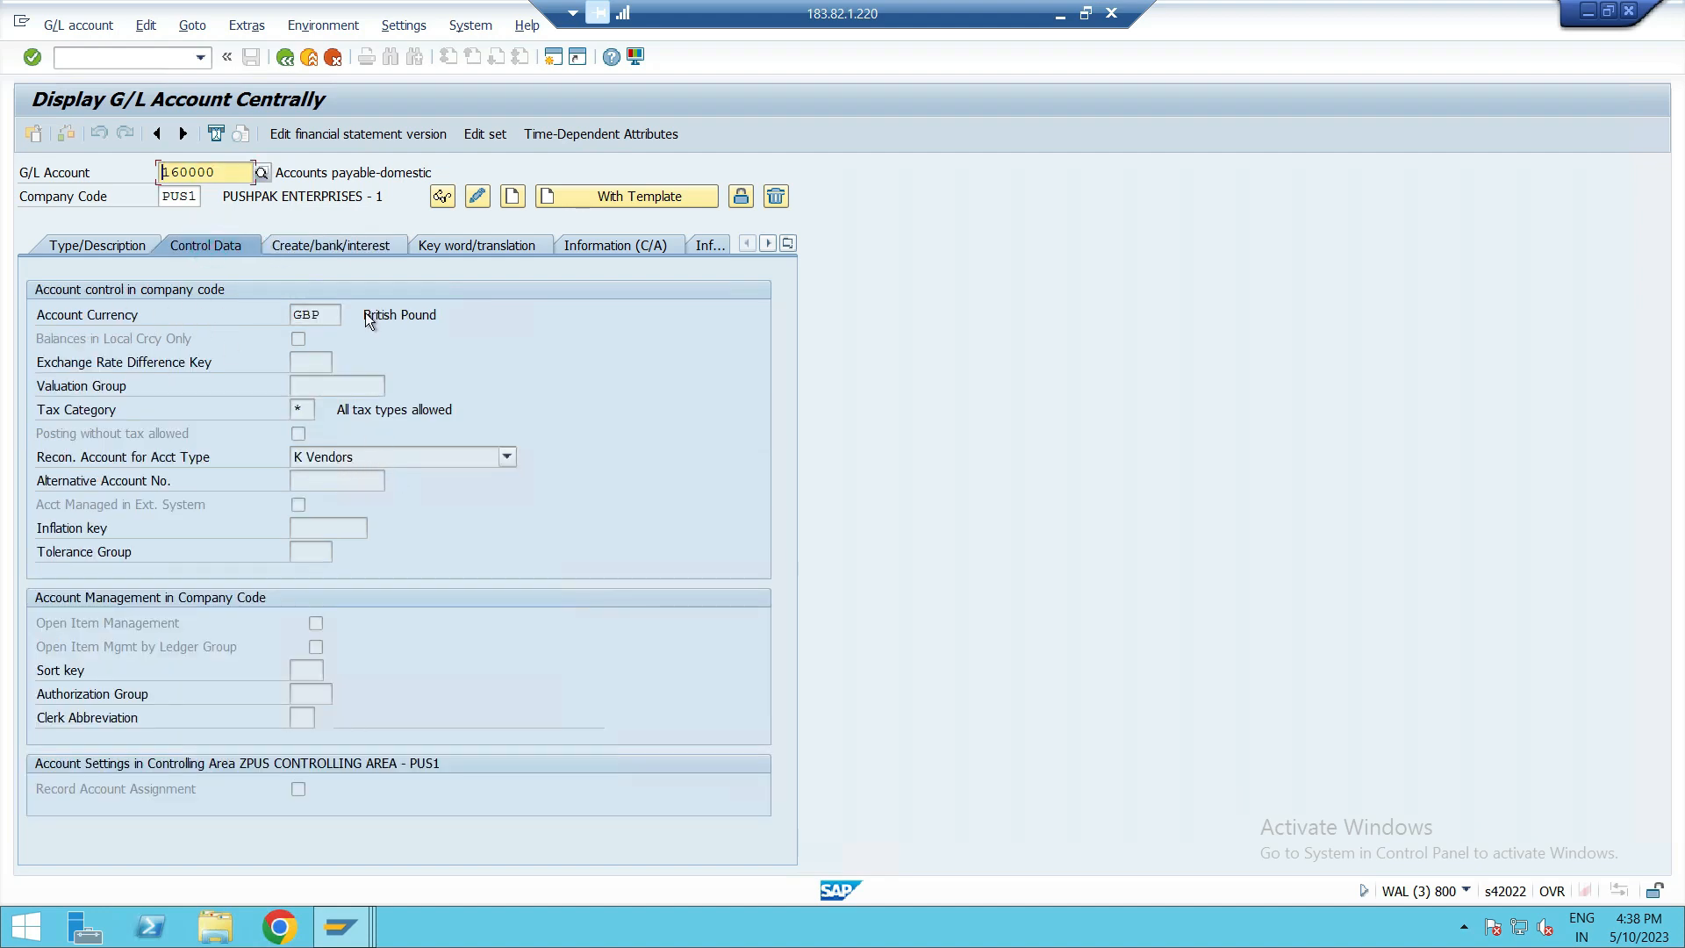
pyautogui.click(286, 58)
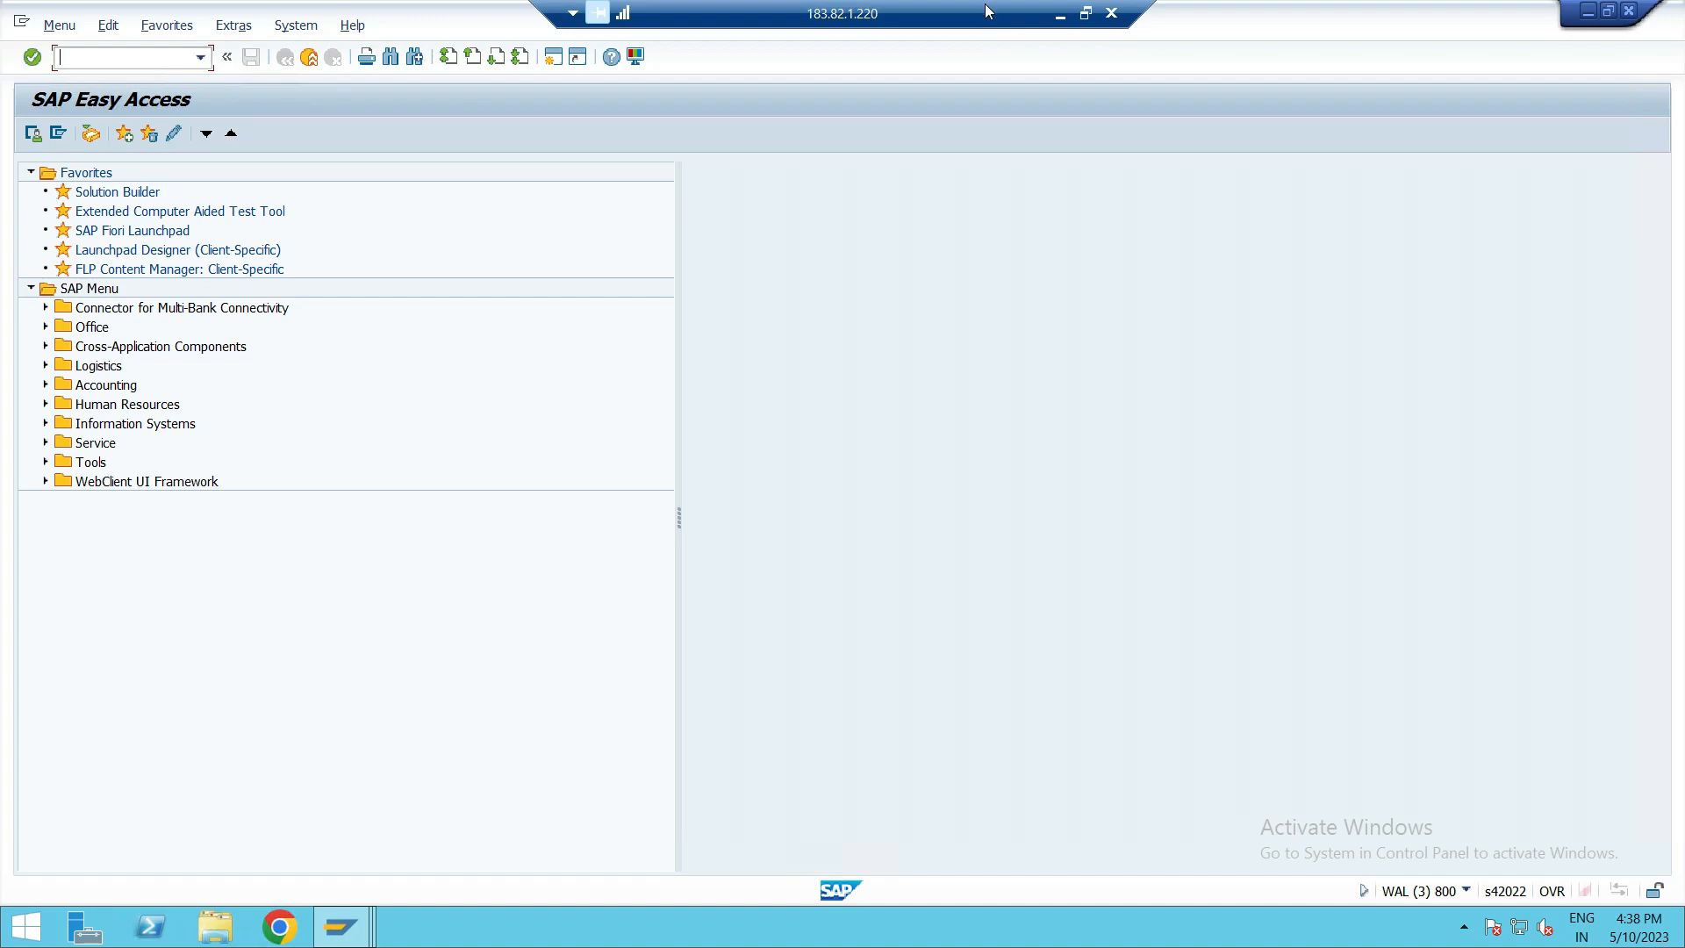
# Switch back to the OneNote page and underline GB in orange beside the tax calculation procedure note.
pyautogui.click(1060, 15)
pyautogui.scroll(-3, 449, 510)
pyautogui.scroll(-2, 449, 509)
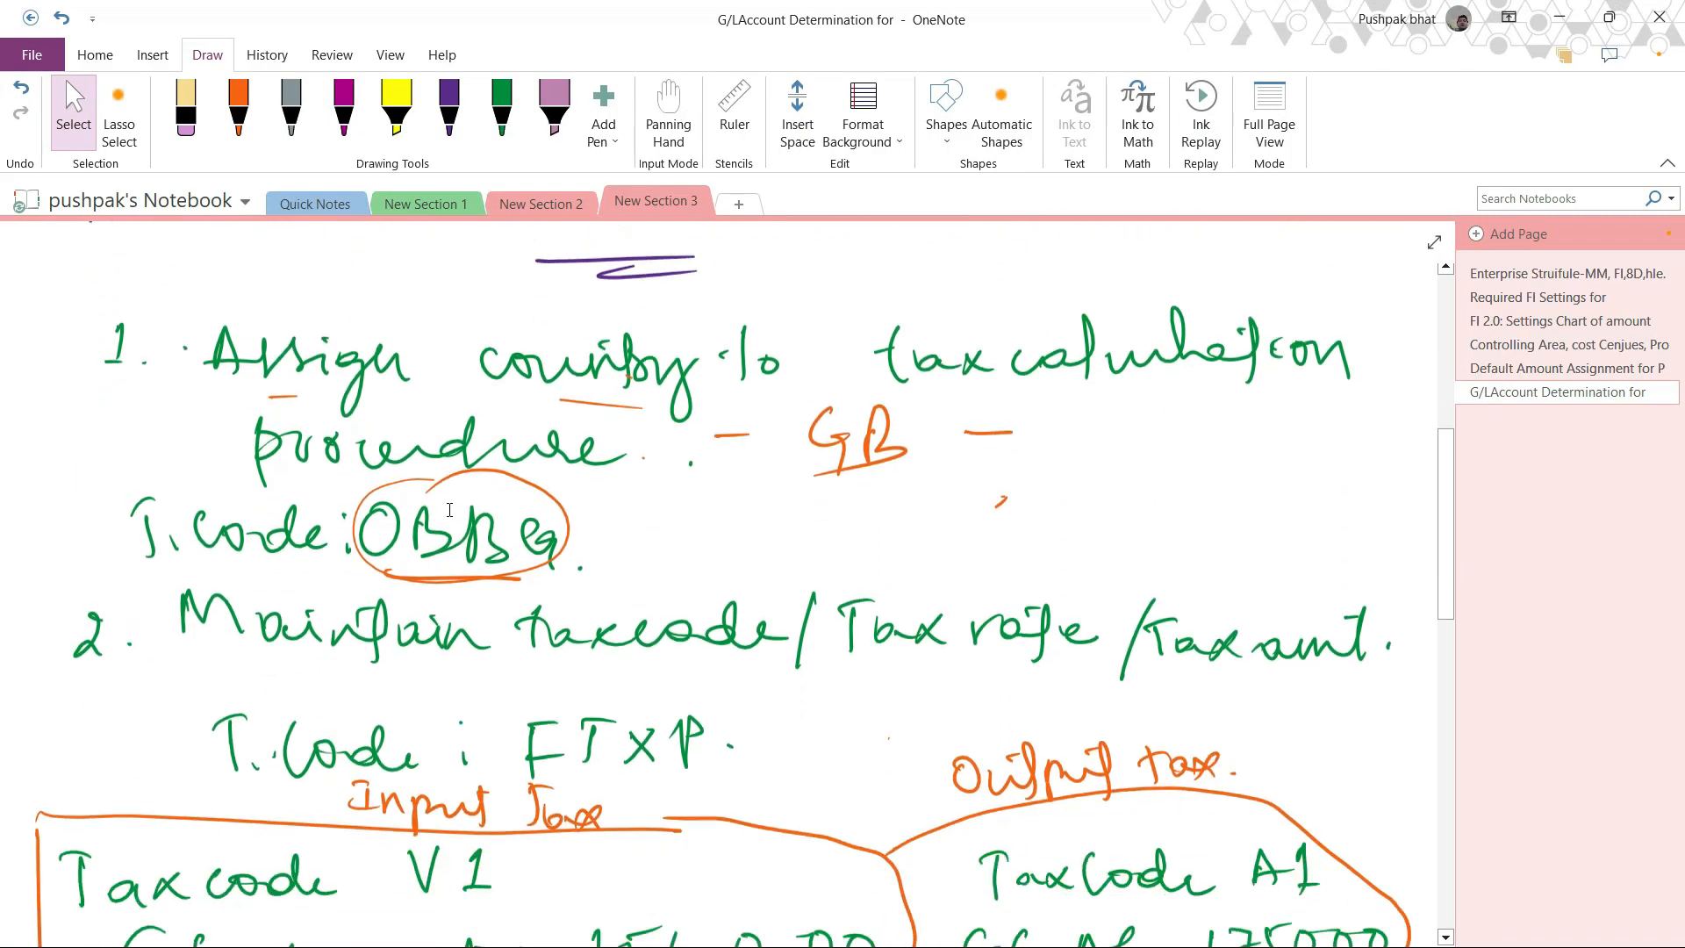
pyautogui.scroll(3, 450, 510)
pyautogui.scroll(-3, 450, 510)
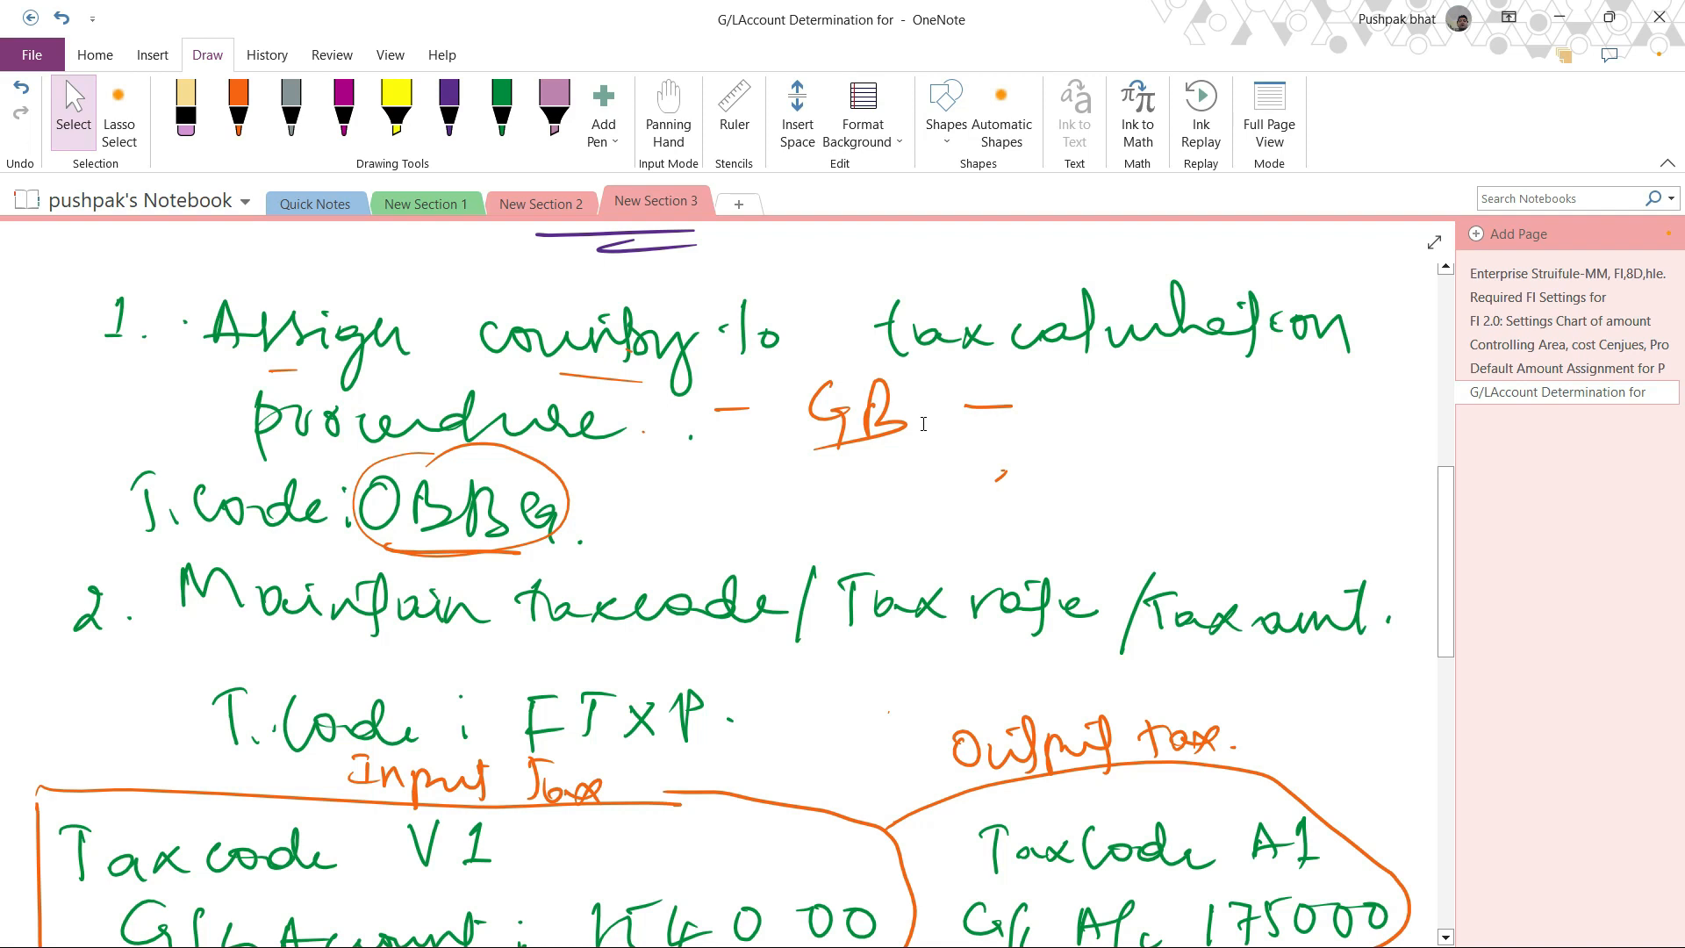
pyautogui.click(238, 109)
pyautogui.moveTo(828, 457); pyautogui.dragTo(851, 464)
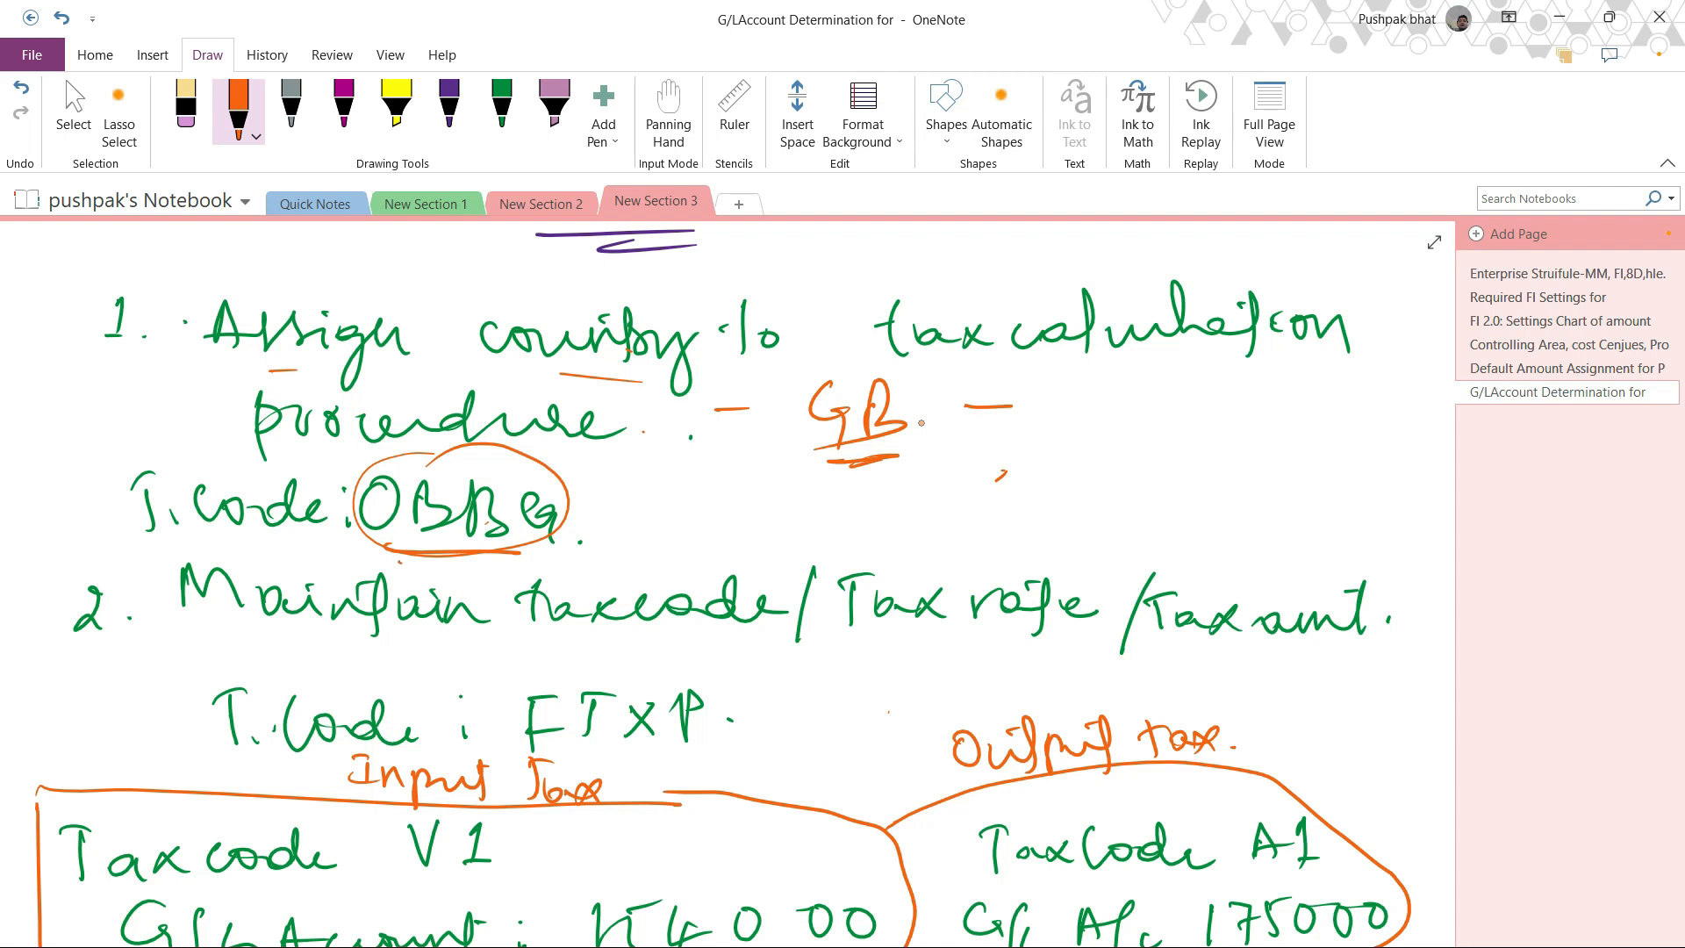
# Underline the OBBG transaction code and the words tax code, tax rate and tax amt. in orange.
pyautogui.moveTo(383, 564); pyautogui.dragTo(512, 559)
pyautogui.moveTo(568, 649); pyautogui.dragTo(745, 646)
pyautogui.moveTo(858, 645); pyautogui.dragTo(1008, 648)
pyautogui.moveTo(1190, 664); pyautogui.dragTo(1384, 682)
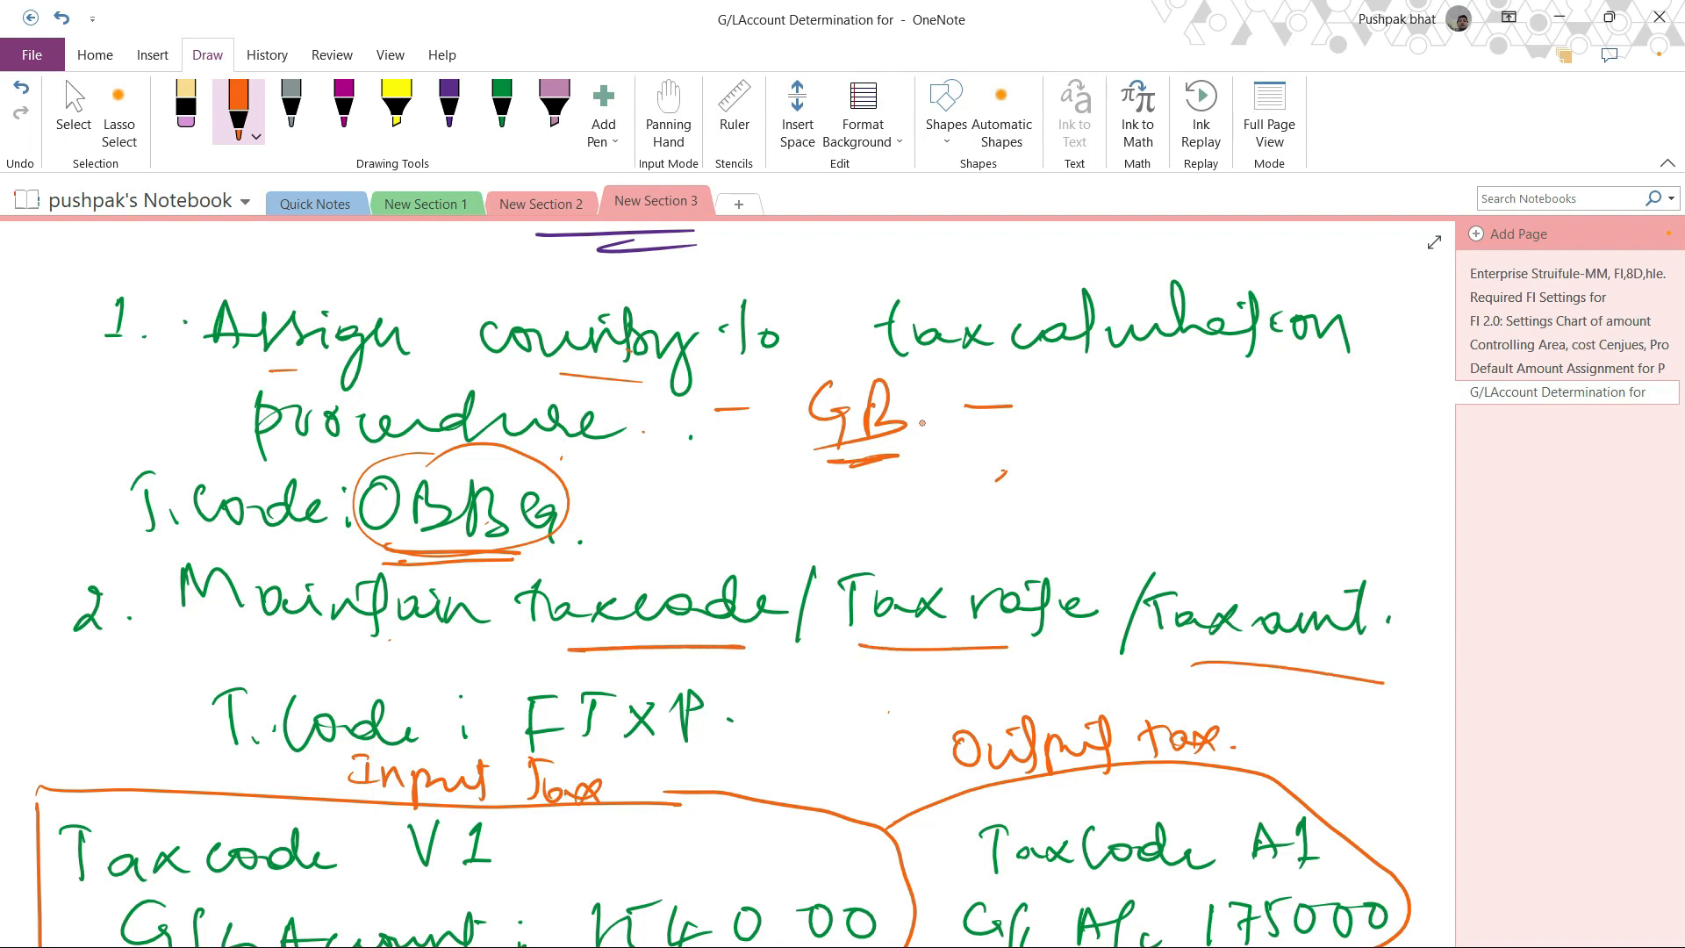
# Draw an orange box around FTXP and write "- V" after the Input tax heading.
pyautogui.scroll(-5, 921, 423)
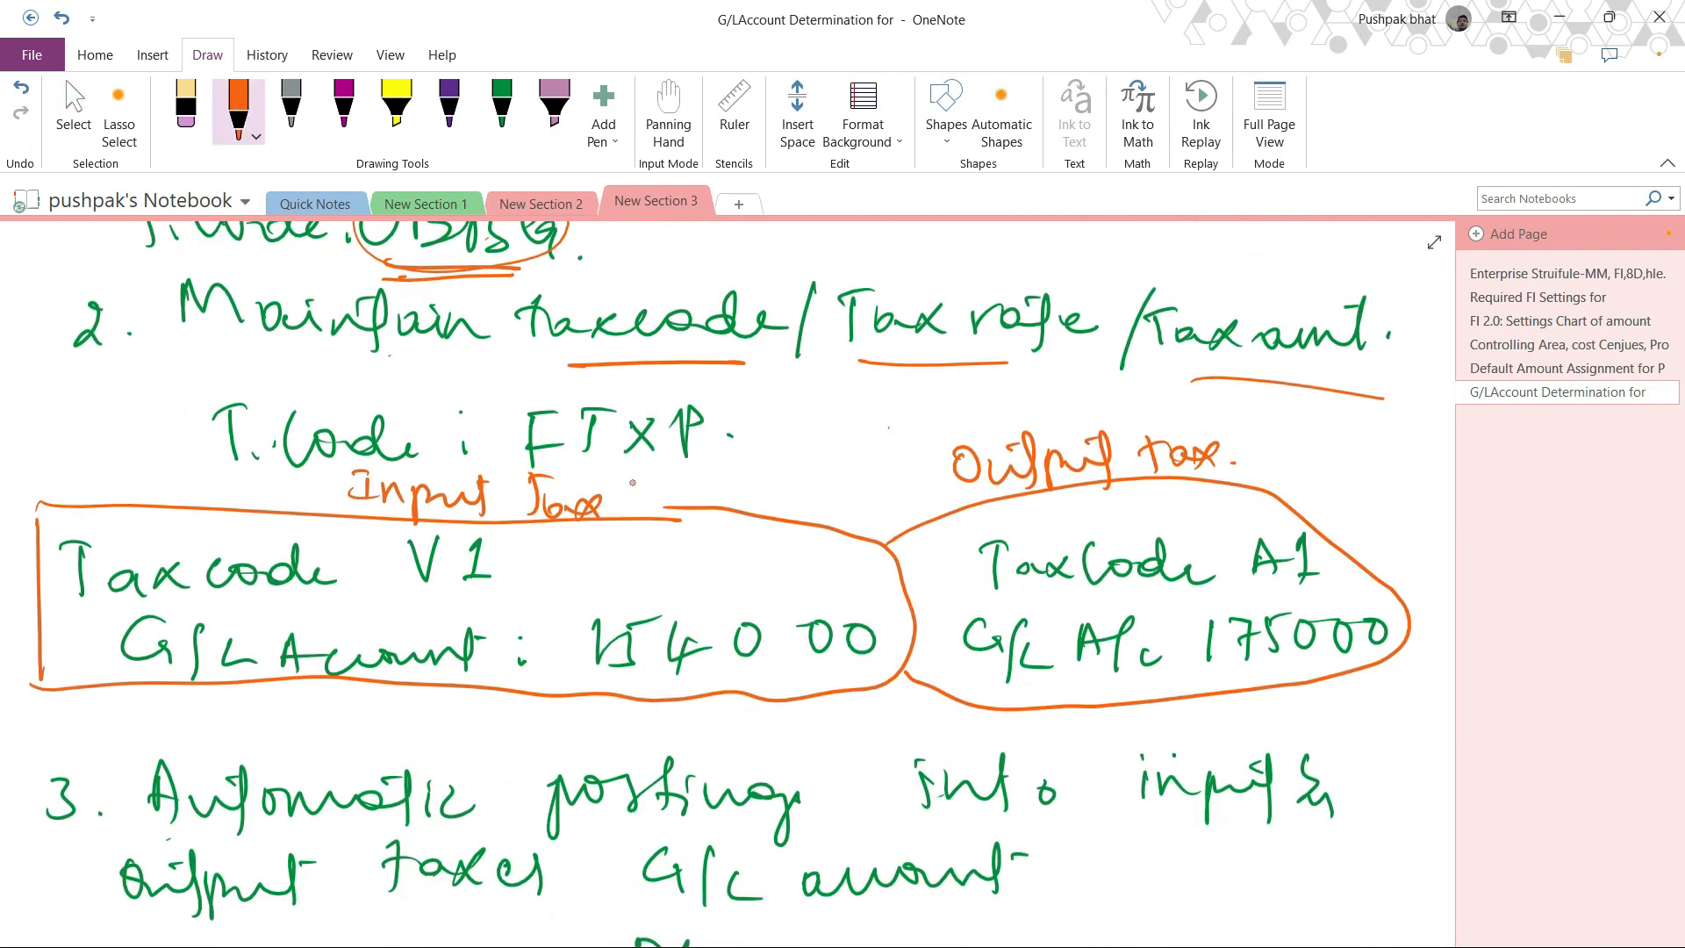
pyautogui.moveTo(633, 379)
pyautogui.mouseDown()
pyautogui.moveTo(518, 435)
pyautogui.moveTo(767, 450)
pyautogui.moveTo(606, 380)
pyautogui.mouseUp()
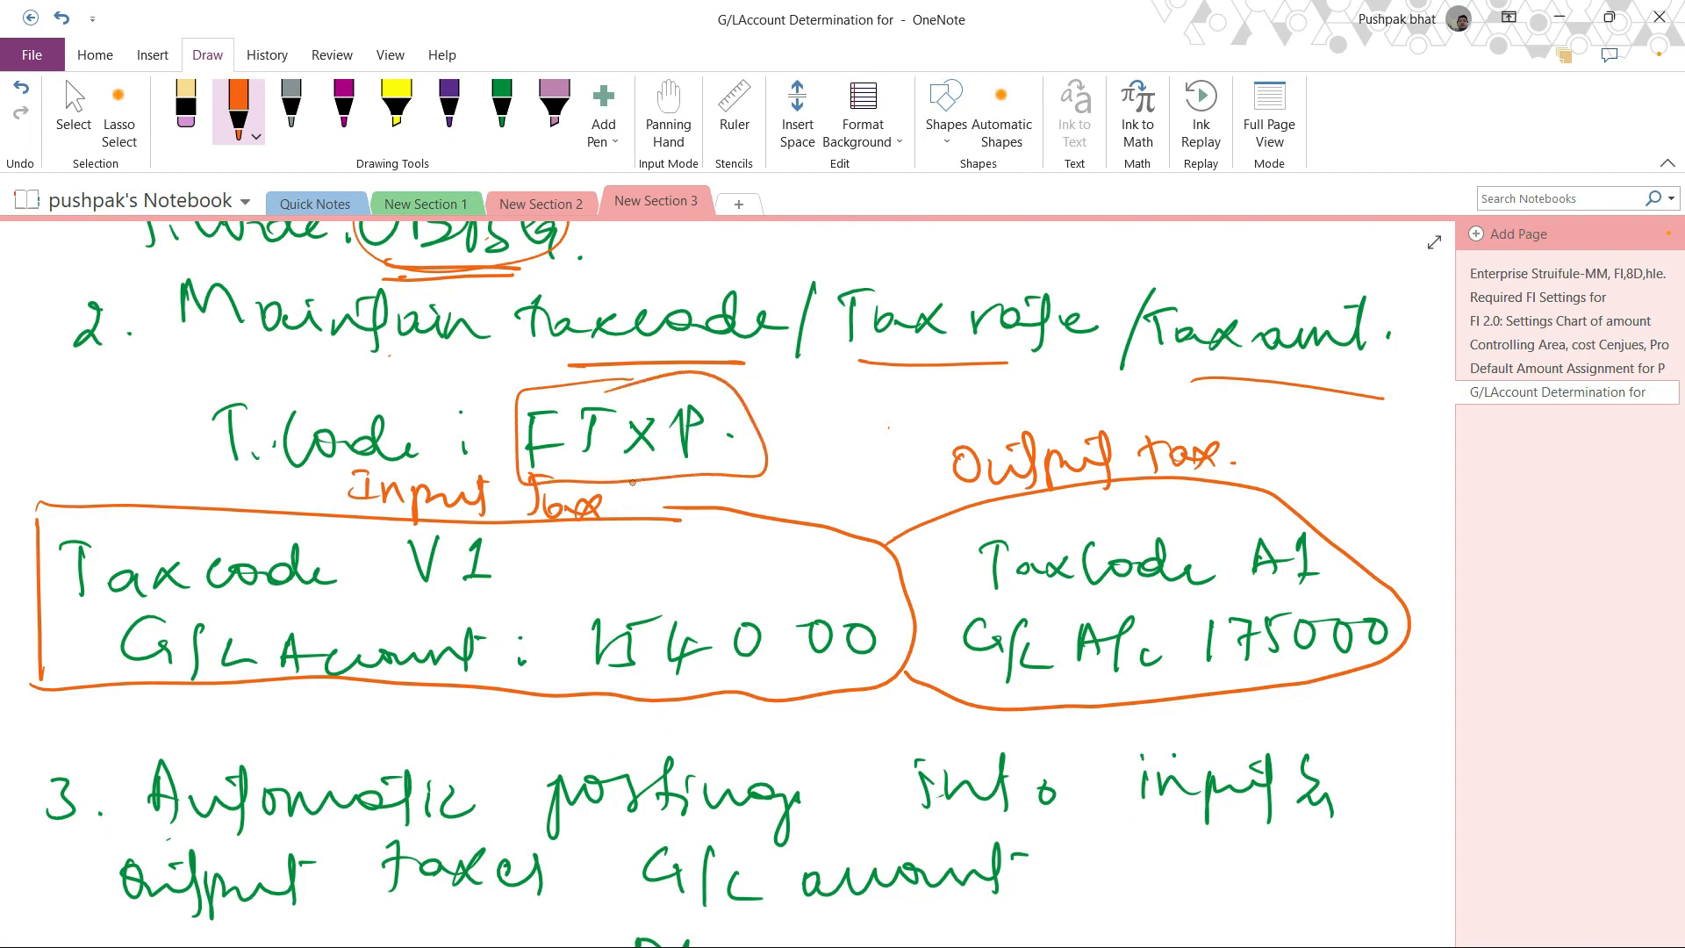
pyautogui.moveTo(617, 499)
pyautogui.mouseDown()
pyautogui.moveTo(700, 472)
pyautogui.moveTo(690, 506)
pyautogui.mouseUp()
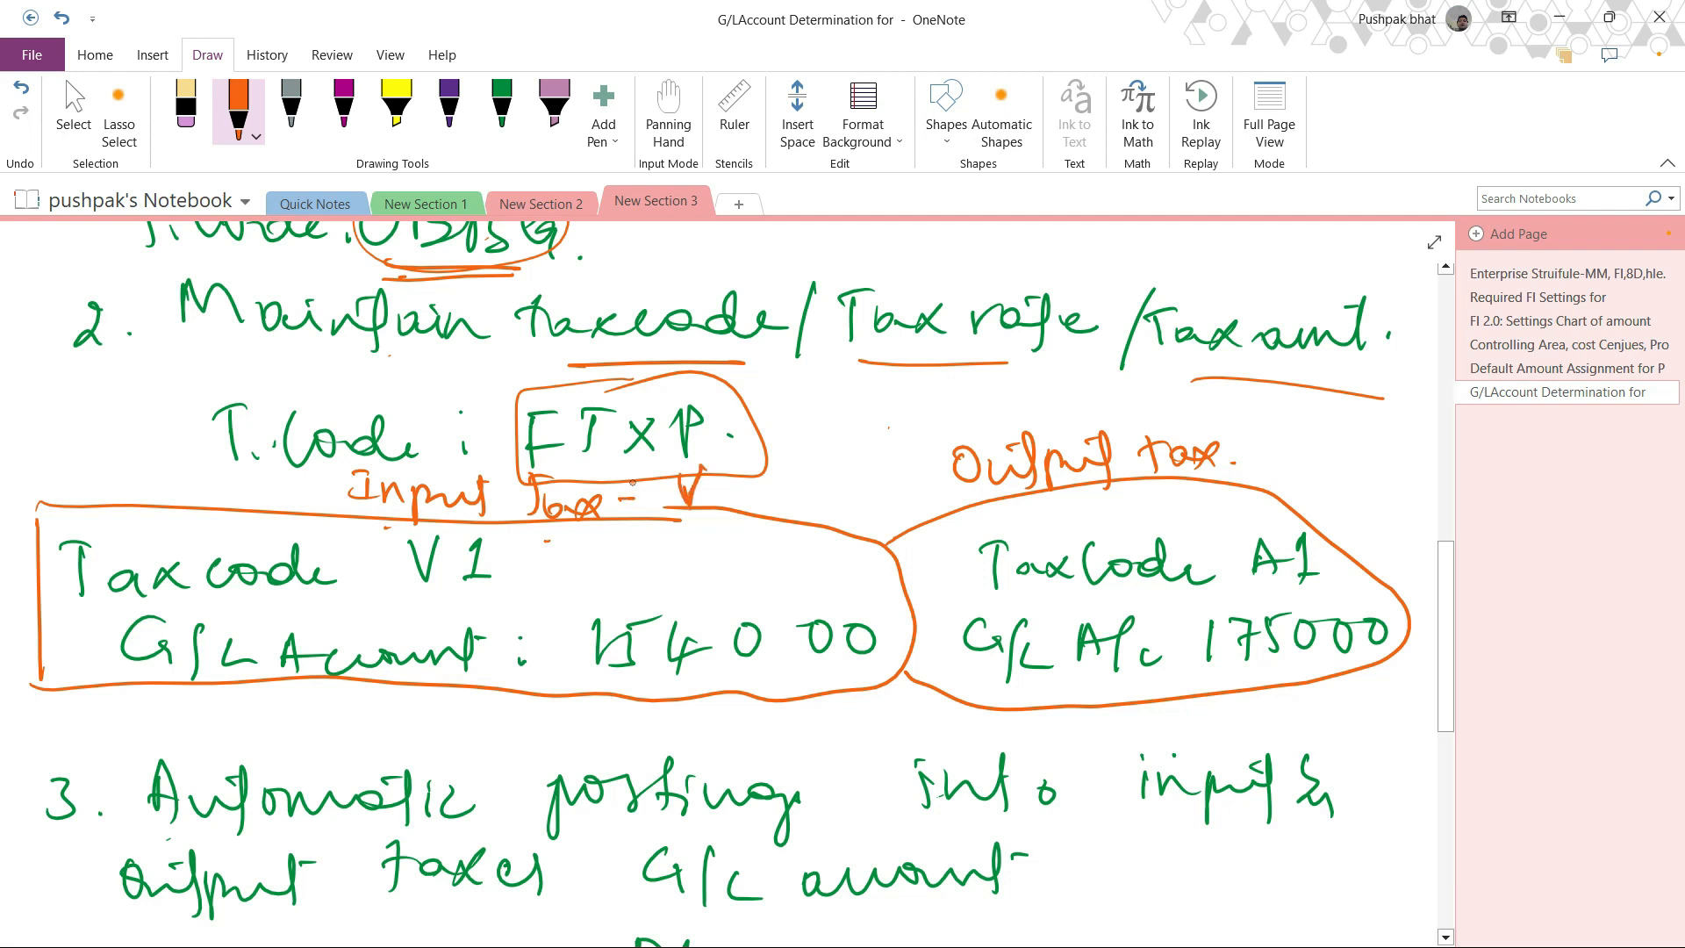
# Write "- A" after the Output tax heading and underline tax code V1 in orange.
pyautogui.moveTo(1234, 460); pyautogui.dragTo(1290, 472)
pyautogui.moveTo(1296, 426)
pyautogui.mouseDown()
pyautogui.moveTo(1314, 467)
pyautogui.moveTo(1339, 451)
pyautogui.mouseUp()
pyautogui.click(1371, 466)
pyautogui.moveTo(416, 607); pyautogui.dragTo(507, 604)
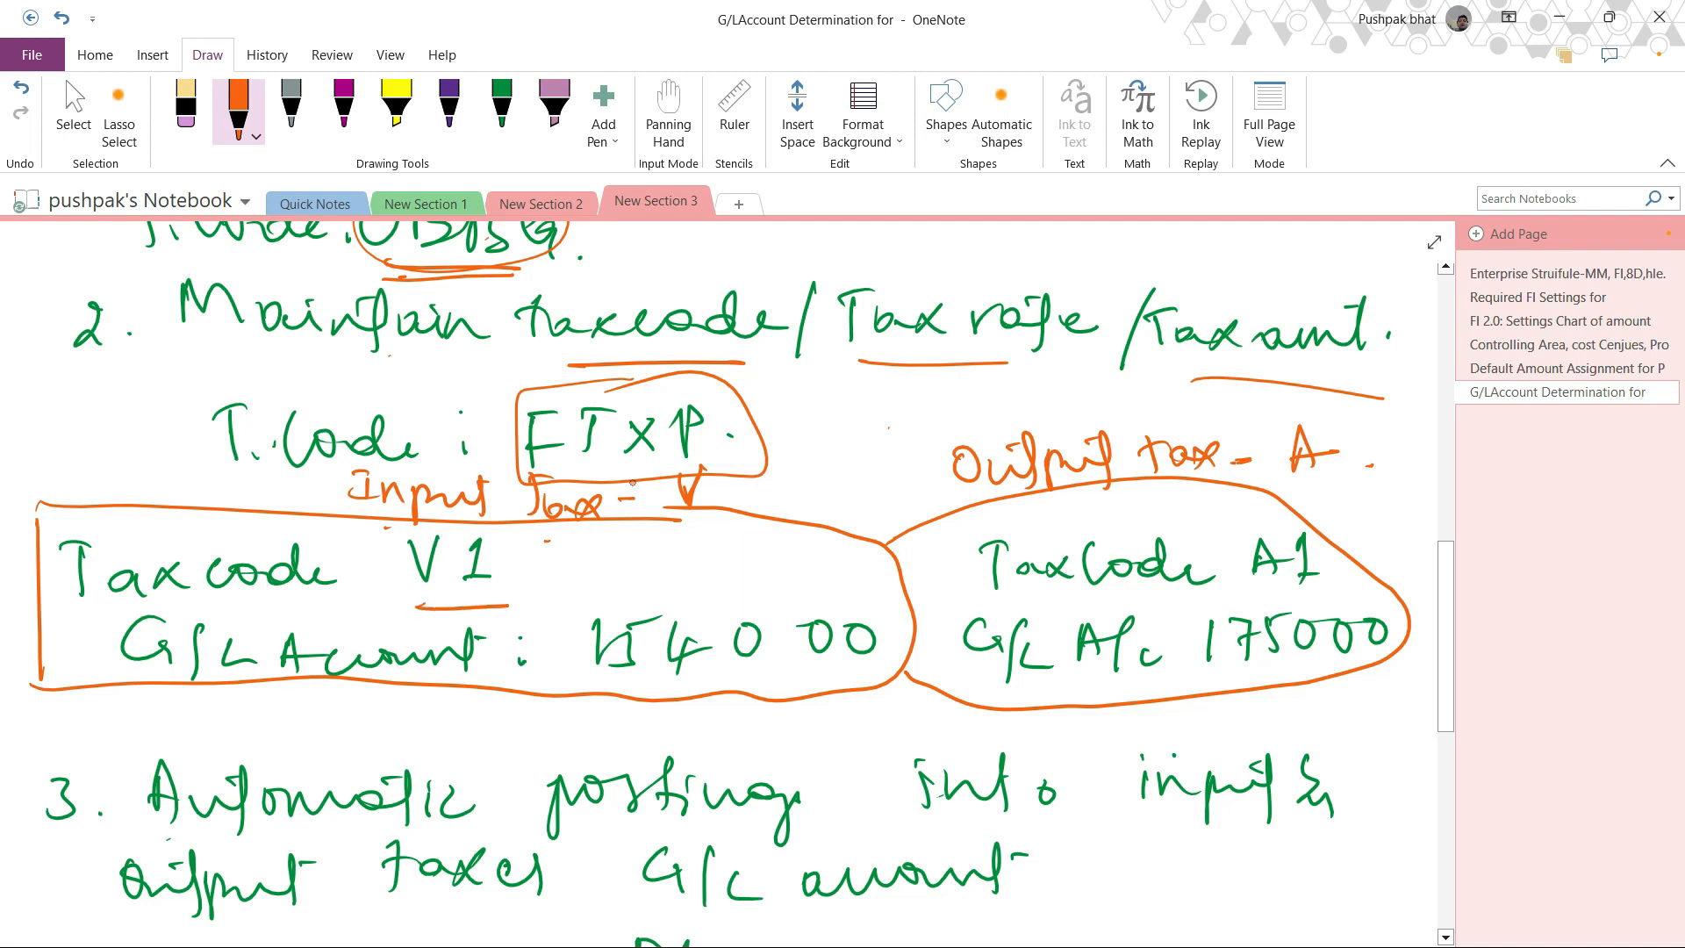
# Underline tax code A1, both the input and output G/L account numbers, and FTXP in orange.
pyautogui.moveTo(1261, 582); pyautogui.dragTo(1341, 579)
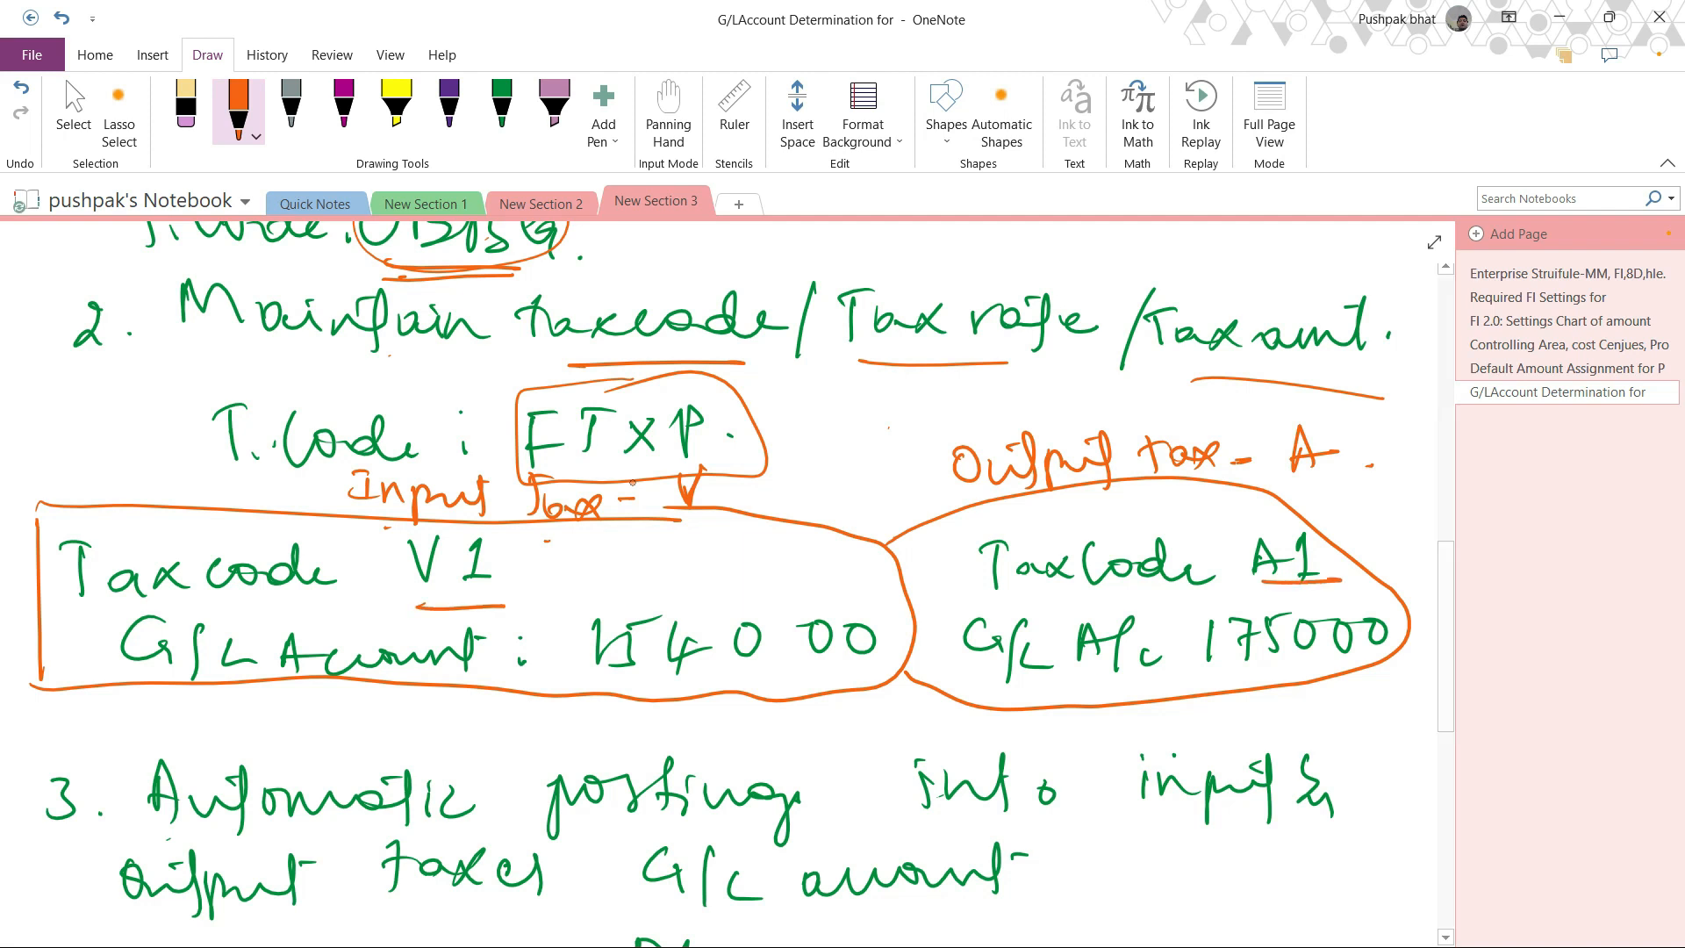
pyautogui.moveTo(642, 679); pyautogui.dragTo(873, 673)
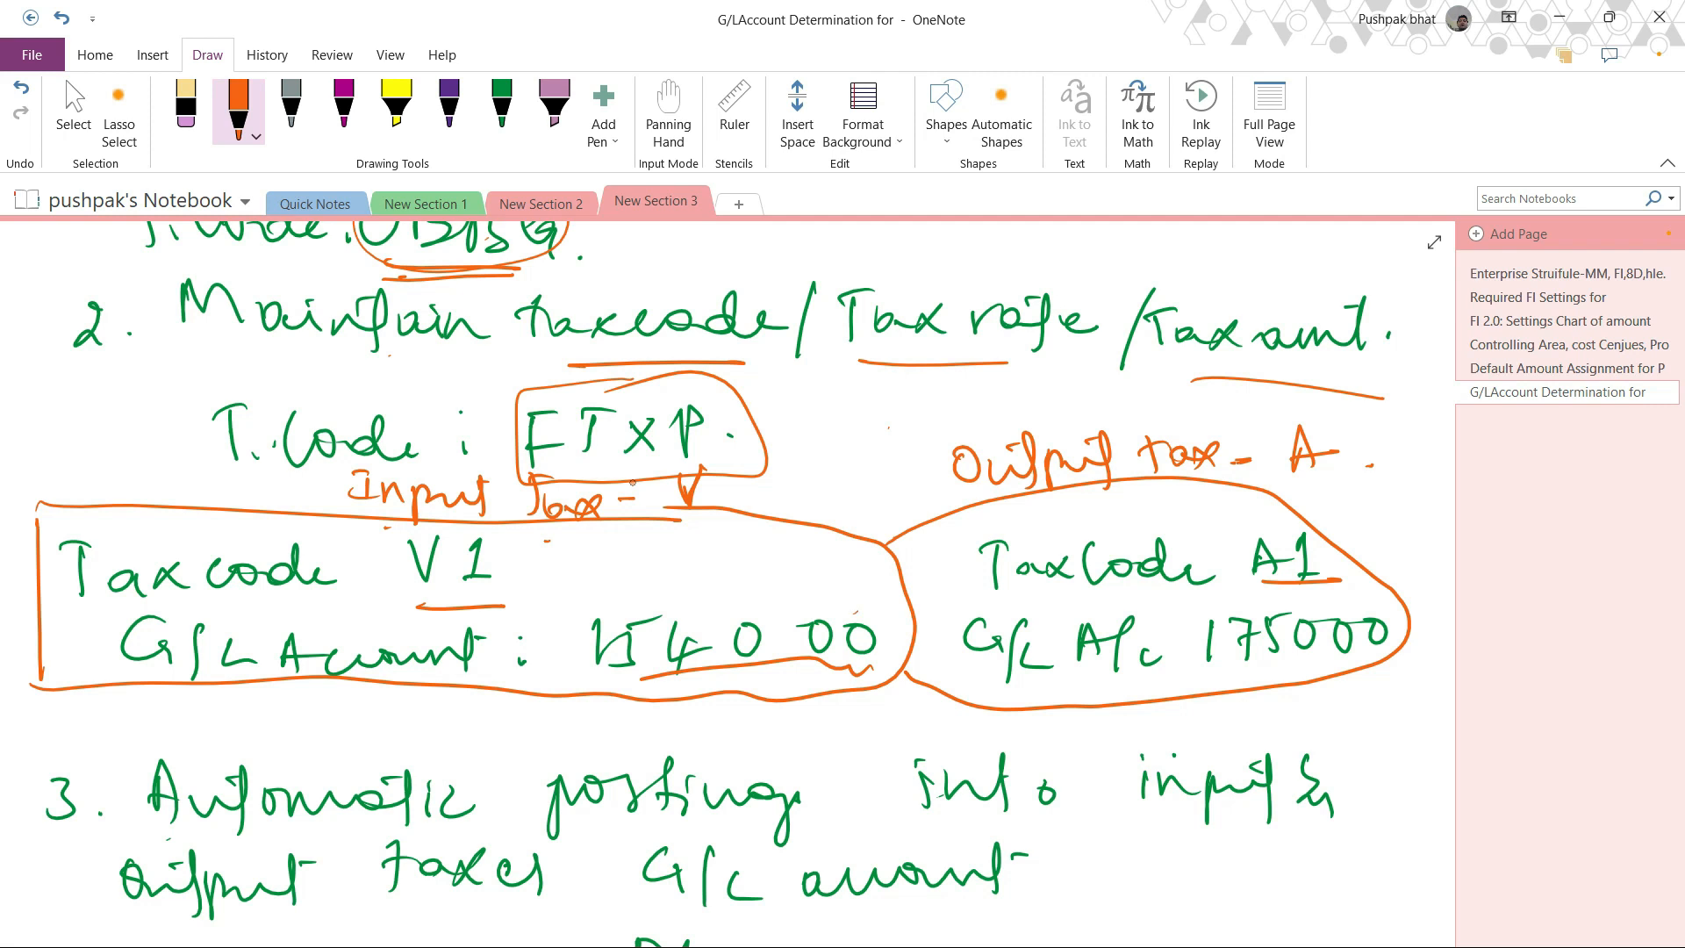
pyautogui.moveTo(544, 551); pyautogui.dragTo(581, 545)
pyautogui.moveTo(634, 688); pyautogui.dragTo(800, 676)
pyautogui.moveTo(1216, 664)
pyautogui.mouseDown()
pyautogui.moveTo(1336, 660)
pyautogui.moveTo(1298, 671)
pyautogui.mouseUp()
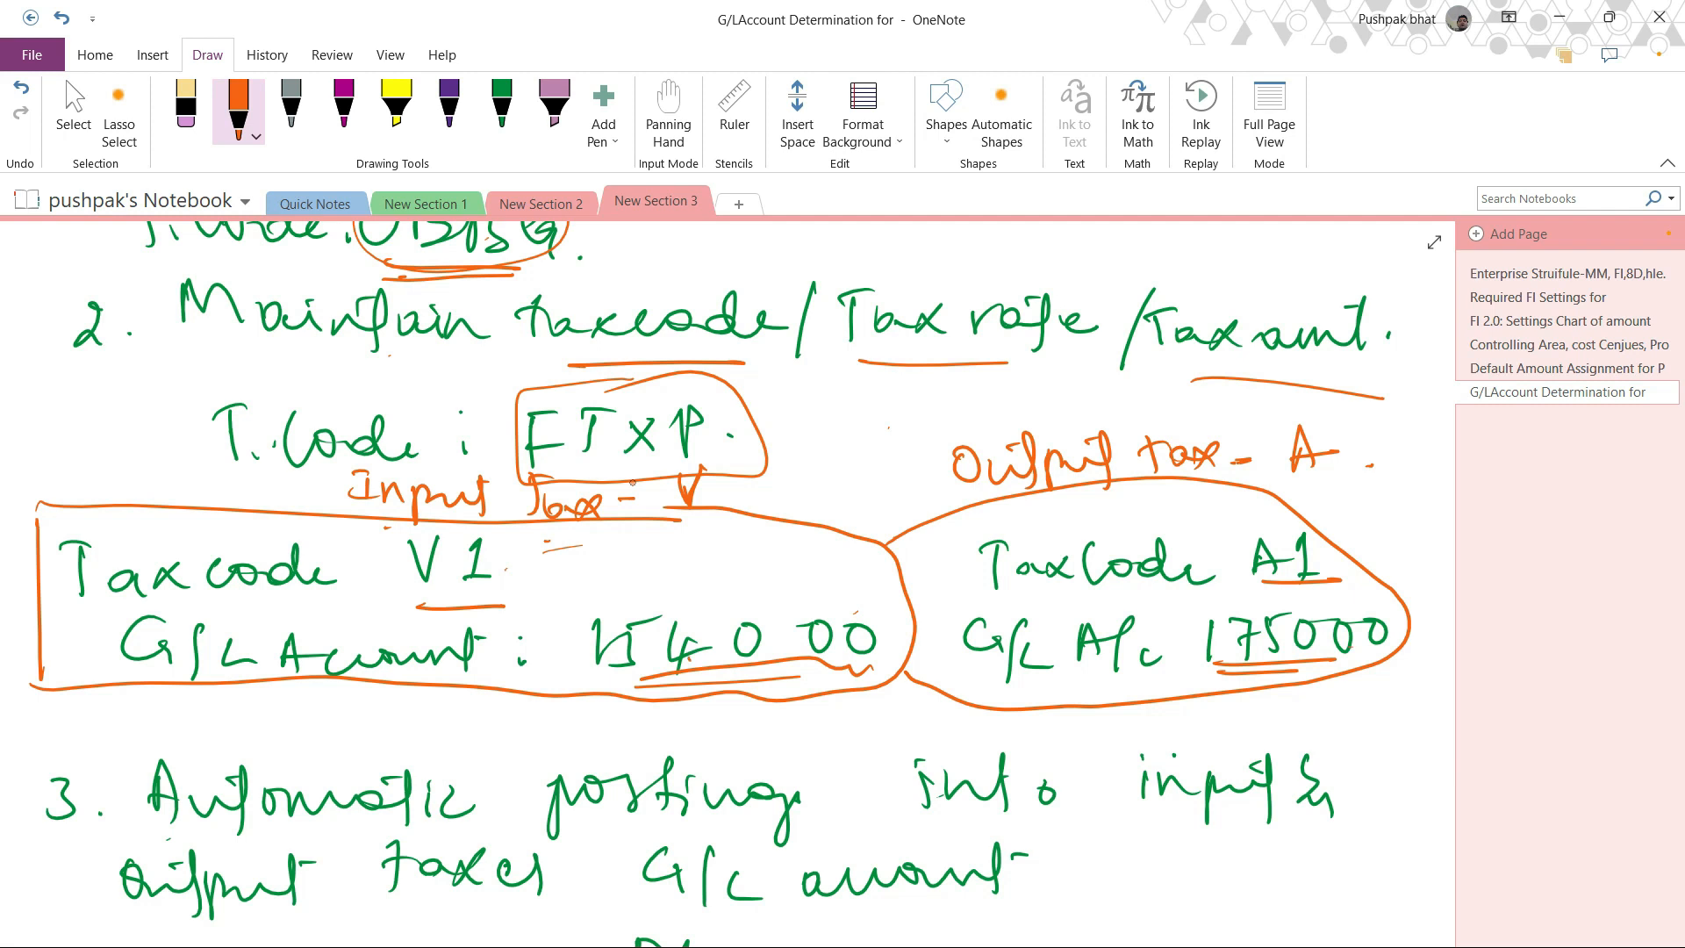
pyautogui.moveTo(633, 483); pyautogui.dragTo(679, 491)
pyautogui.moveTo(564, 476); pyautogui.dragTo(603, 472)
# Underline the OB40 transaction code in orange under the automatic posting note.
pyautogui.scroll(-4, 632, 483)
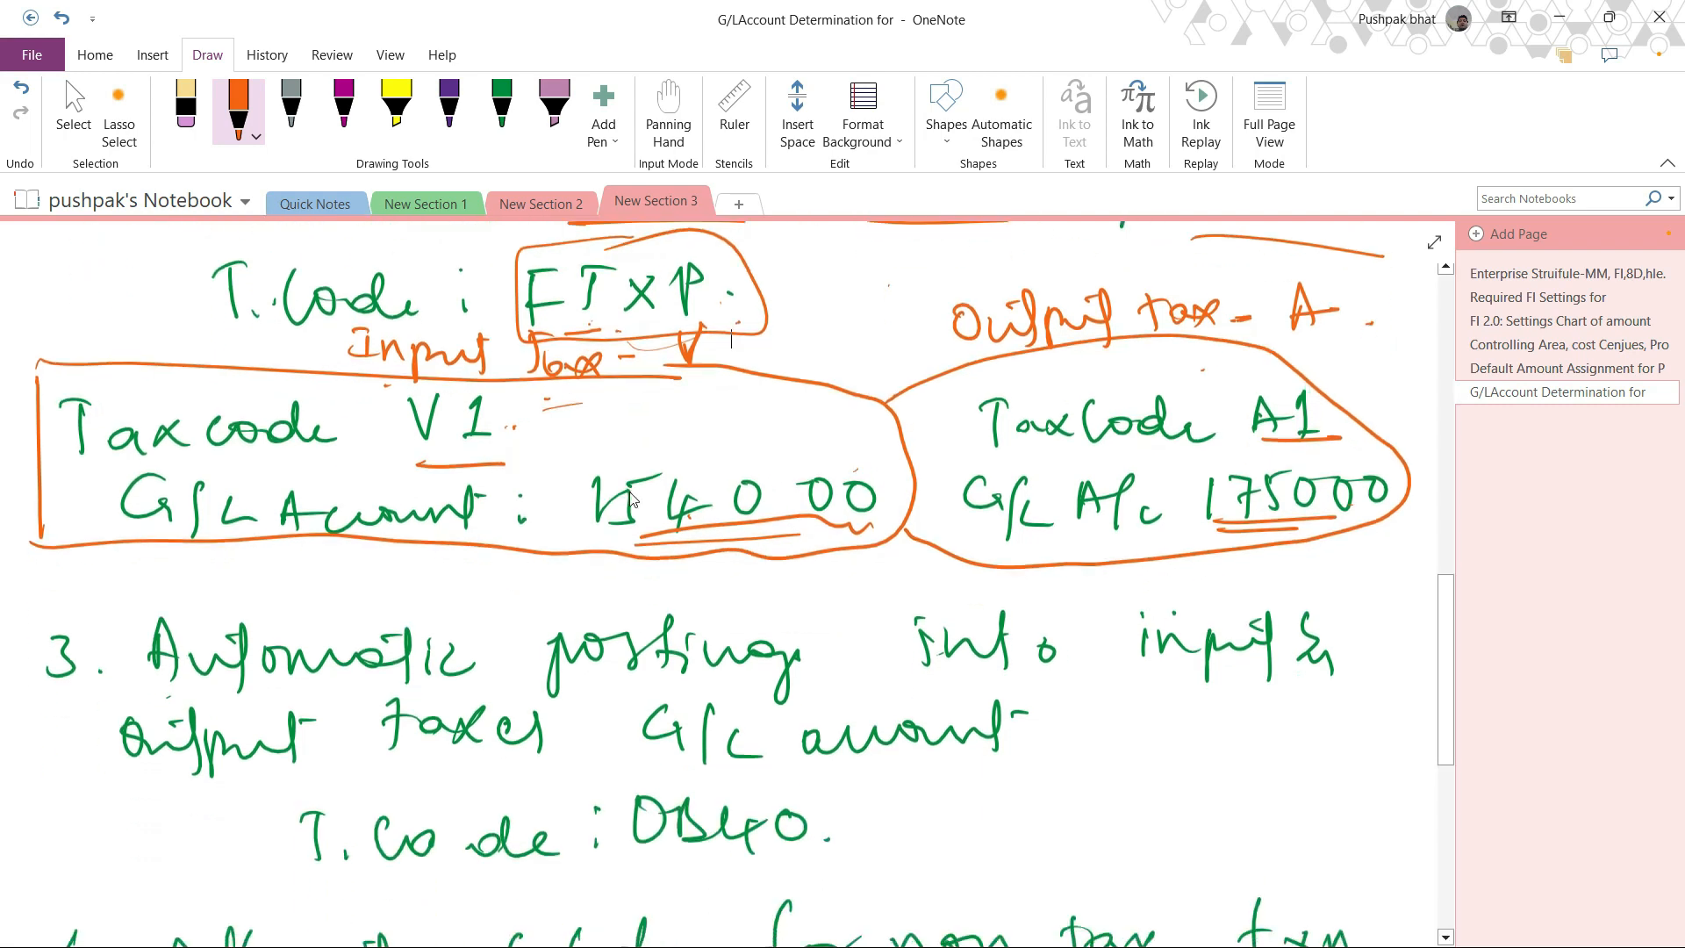
pyautogui.press('Escape')
pyautogui.scroll(1, 617, 501)
pyautogui.scroll(2, 617, 501)
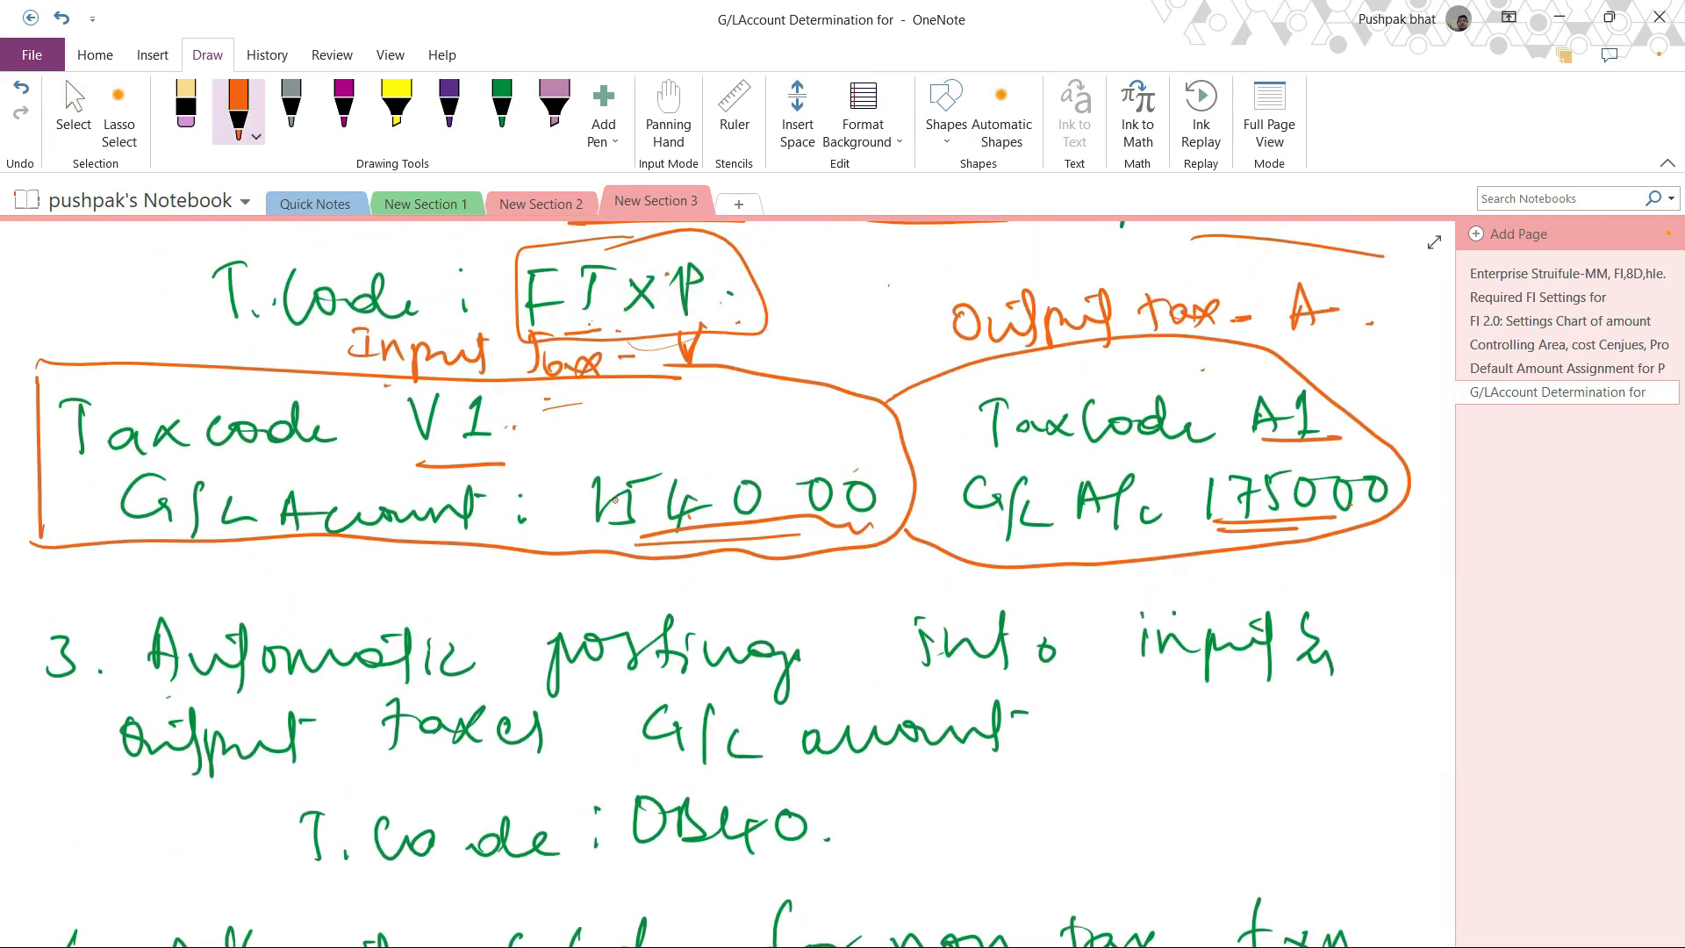
pyautogui.moveTo(642, 855); pyautogui.dragTo(804, 864)
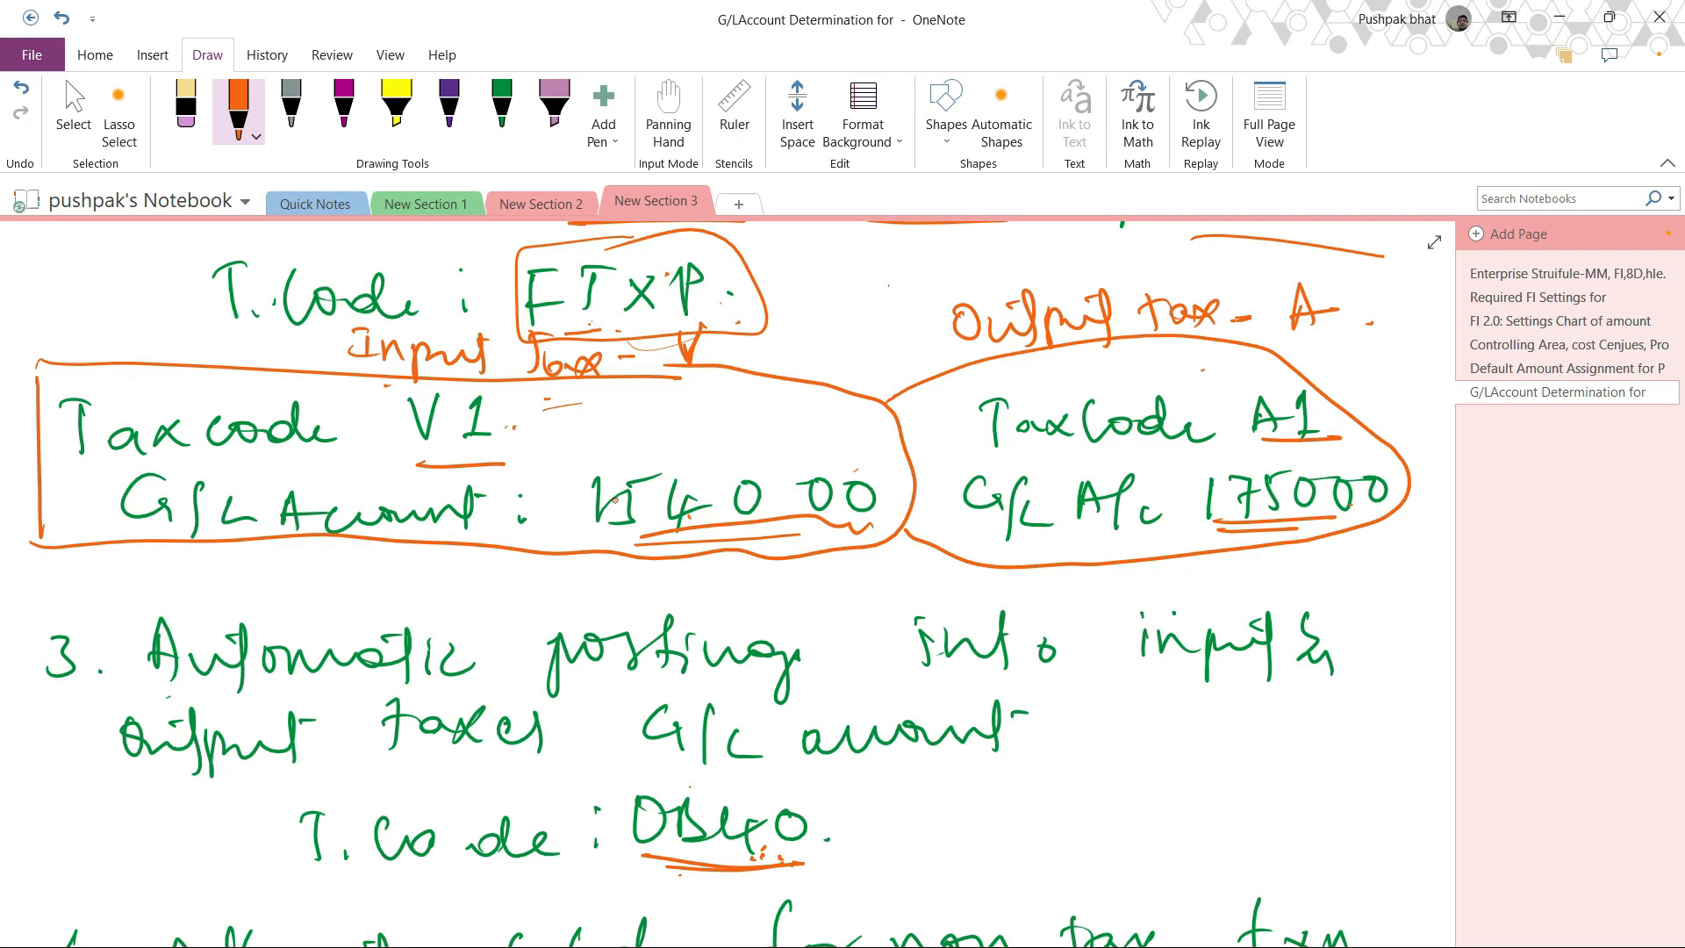
# In note 4, underline the company code and "non tax" transaction words in orange and write a circled 0% beside OBCL.
pyautogui.scroll(-6, 615, 499)
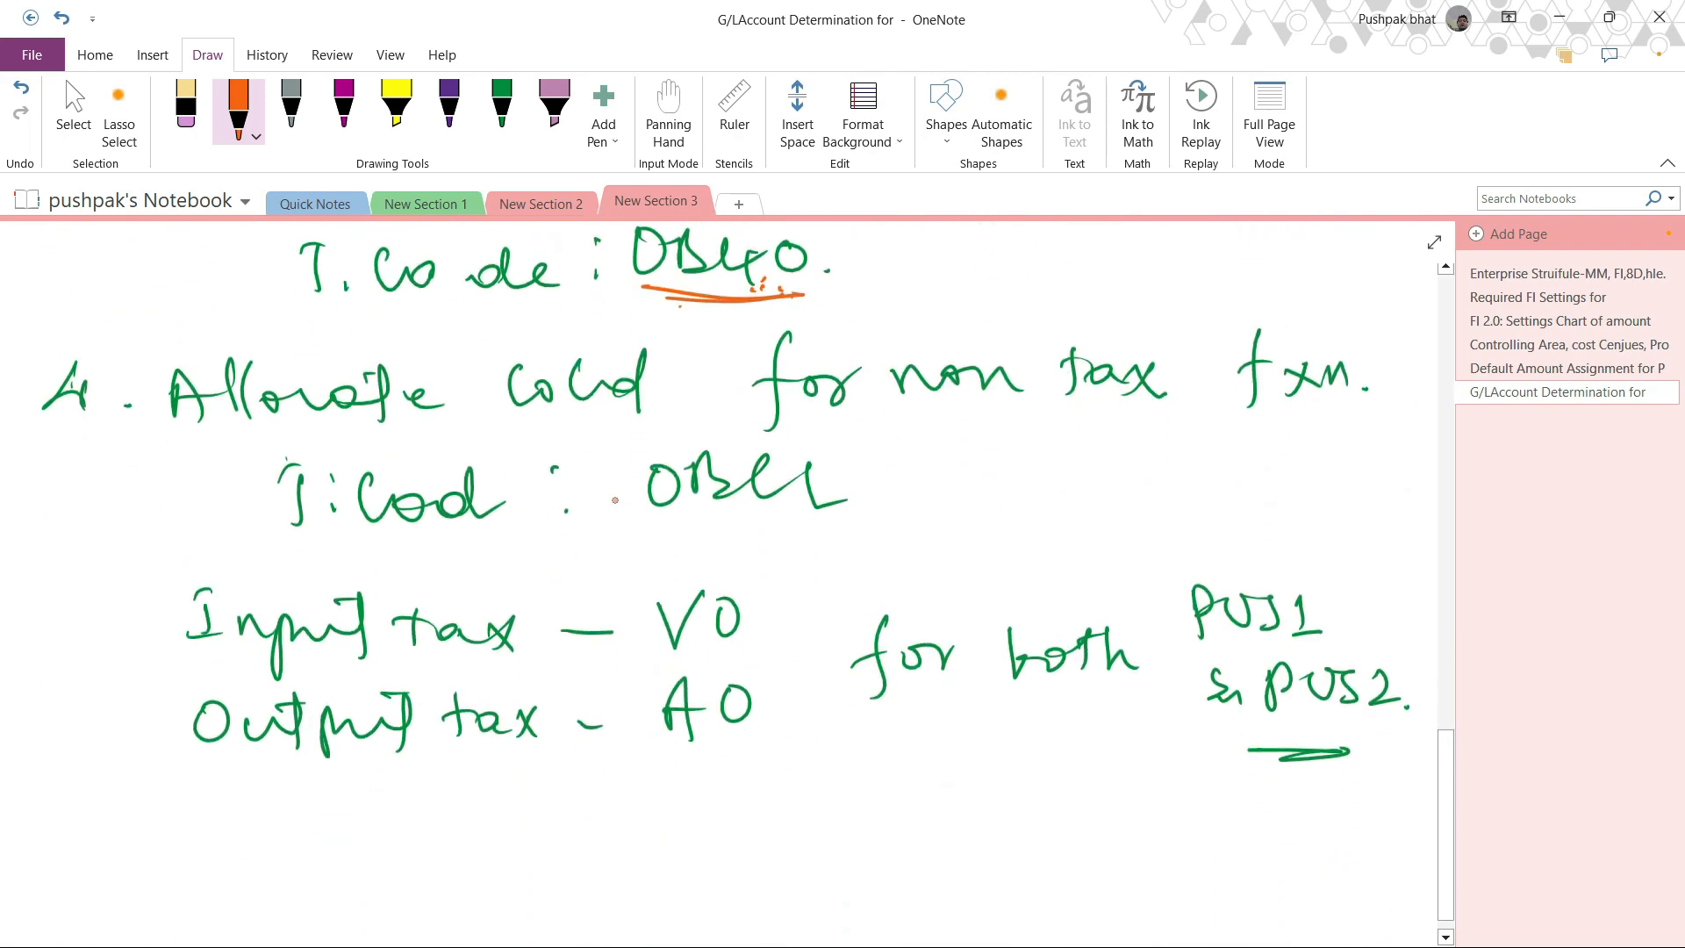
pyautogui.moveTo(525, 426); pyautogui.dragTo(627, 430)
pyautogui.moveTo(932, 423); pyautogui.dragTo(1304, 422)
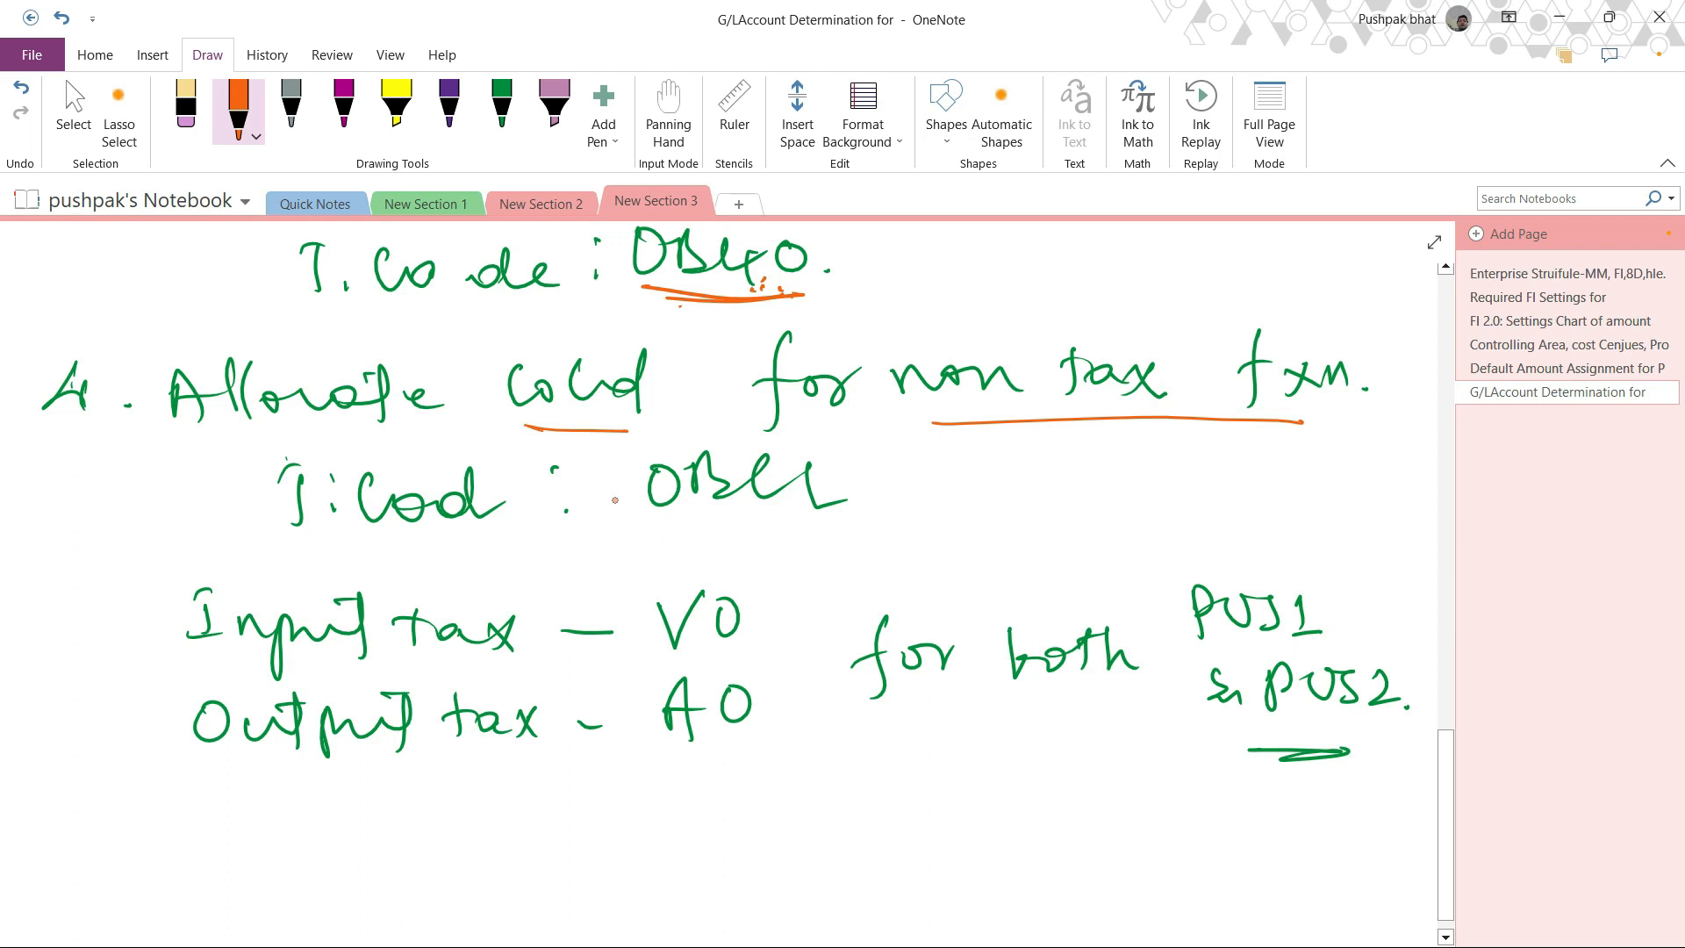
pyautogui.moveTo(995, 472)
pyautogui.mouseDown()
pyautogui.moveTo(1016, 509)
pyautogui.moveTo(1044, 478)
pyautogui.moveTo(967, 465)
pyautogui.moveTo(1035, 518)
pyautogui.mouseUp()
pyautogui.click(1041, 507)
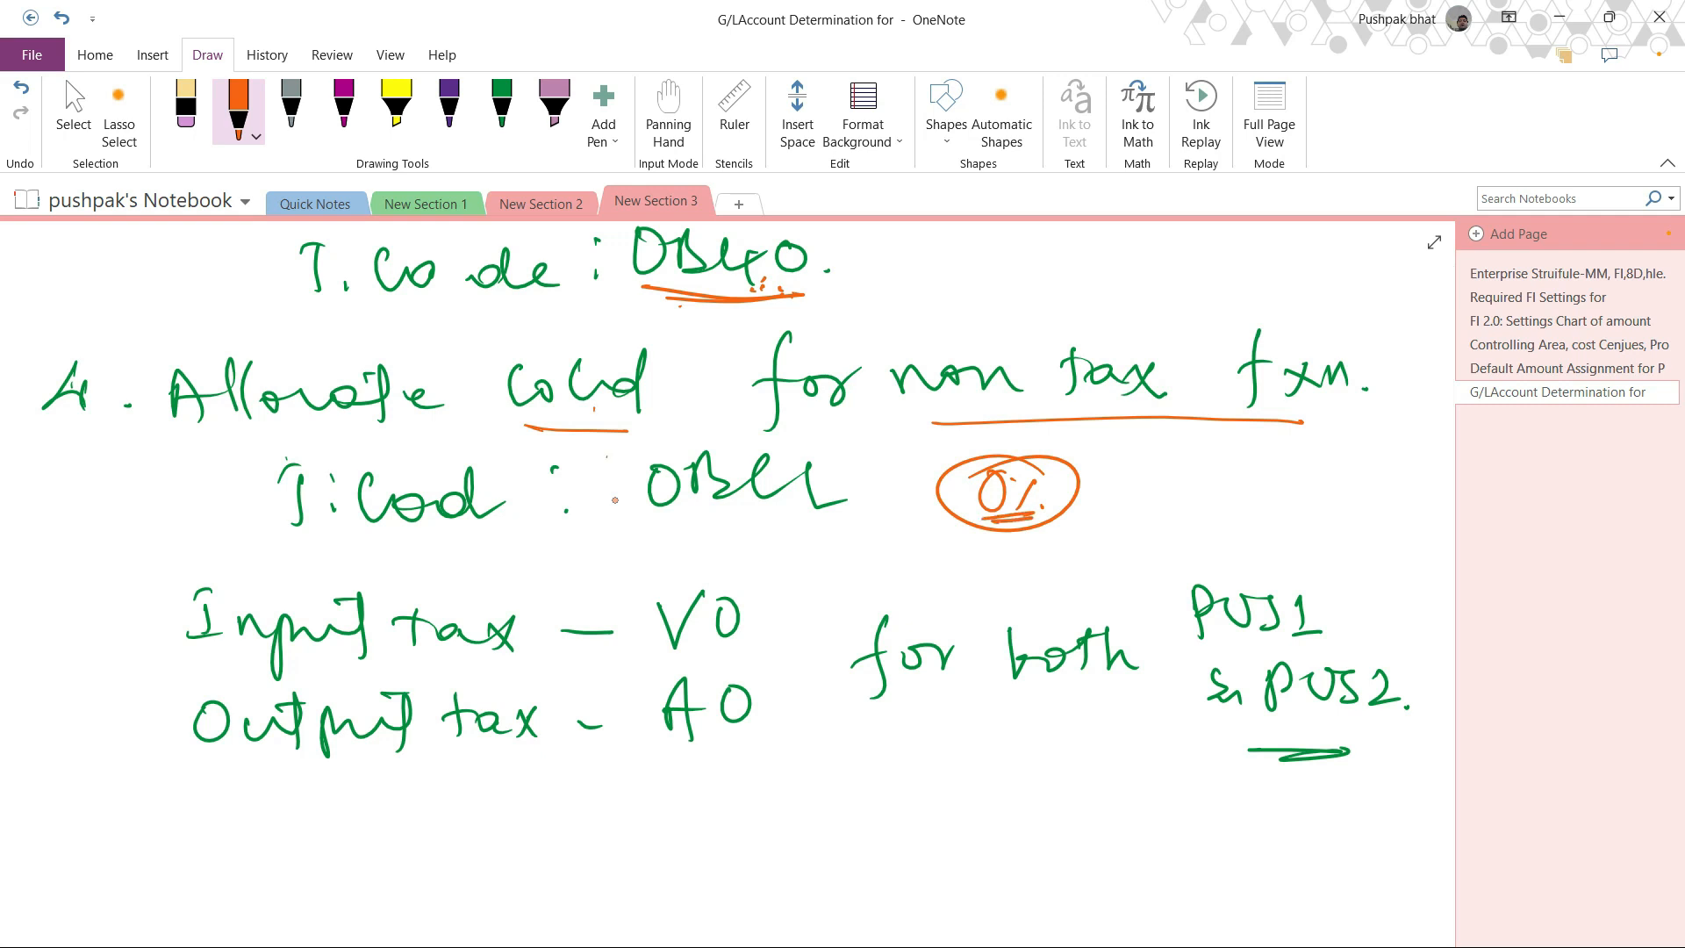
# Underline the V0 and A0 tax codes in orange and put the pen away by returning to selection mode.
pyautogui.moveTo(666, 669); pyautogui.dragTo(769, 652)
pyautogui.moveTo(672, 745); pyautogui.dragTo(785, 728)
pyautogui.click(73, 114)
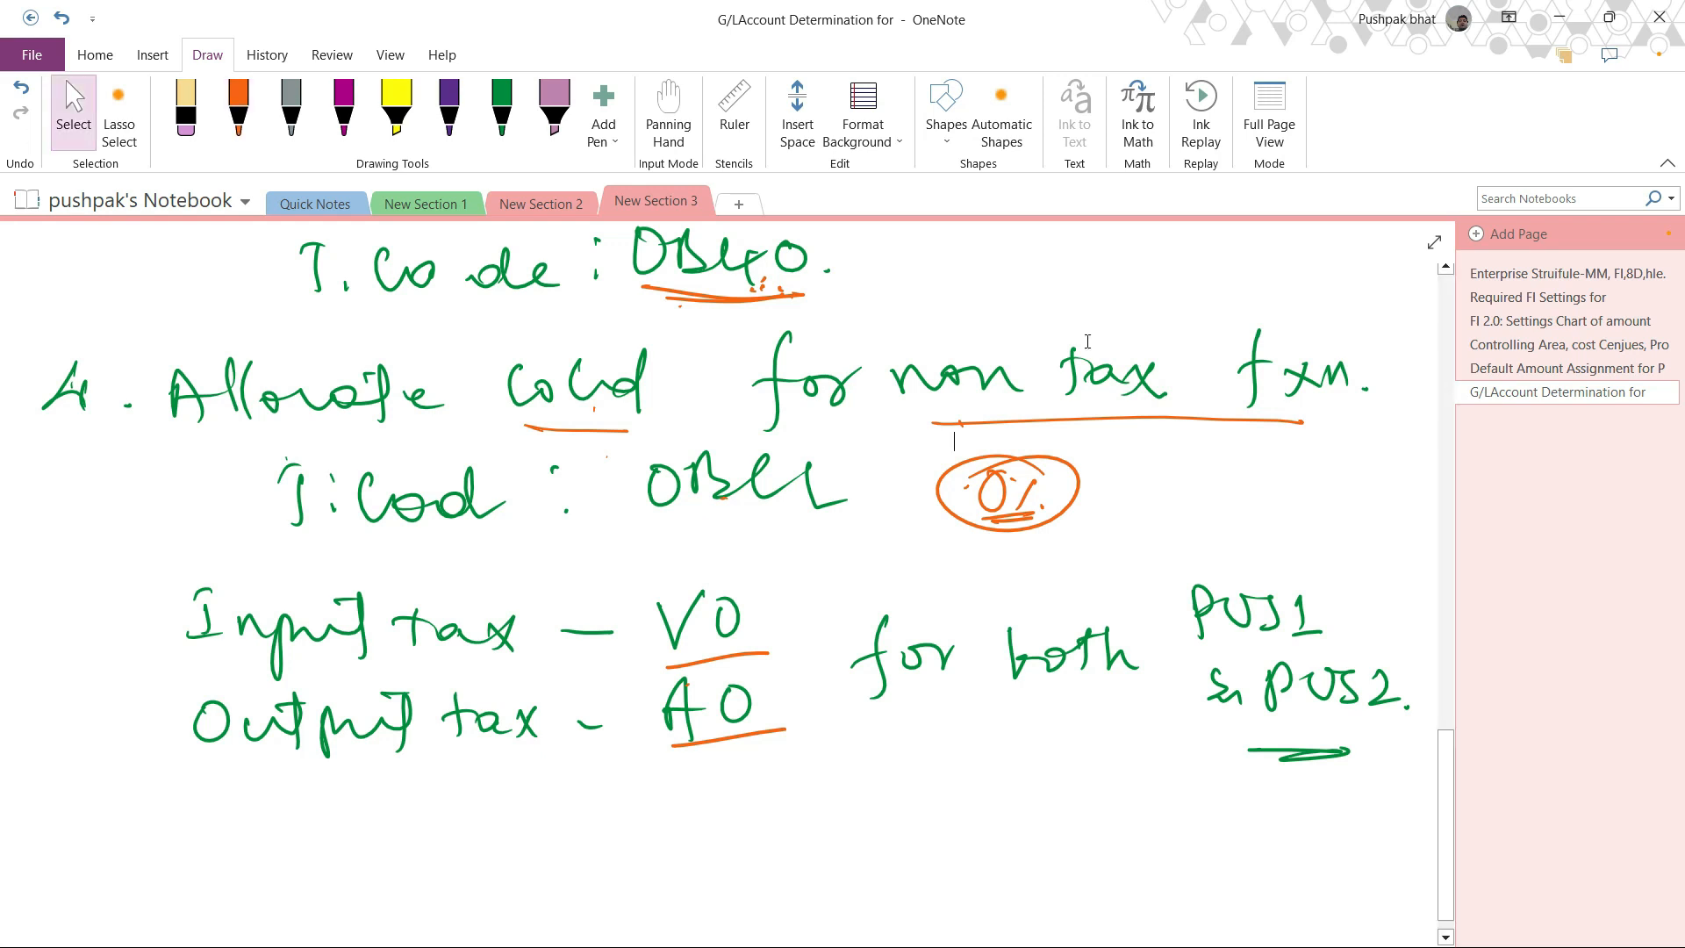
# Switch to the SAP session and open transaction OBBG for the country-to-calculation-procedure assignment.
pyautogui.scroll(15, 926, 552)
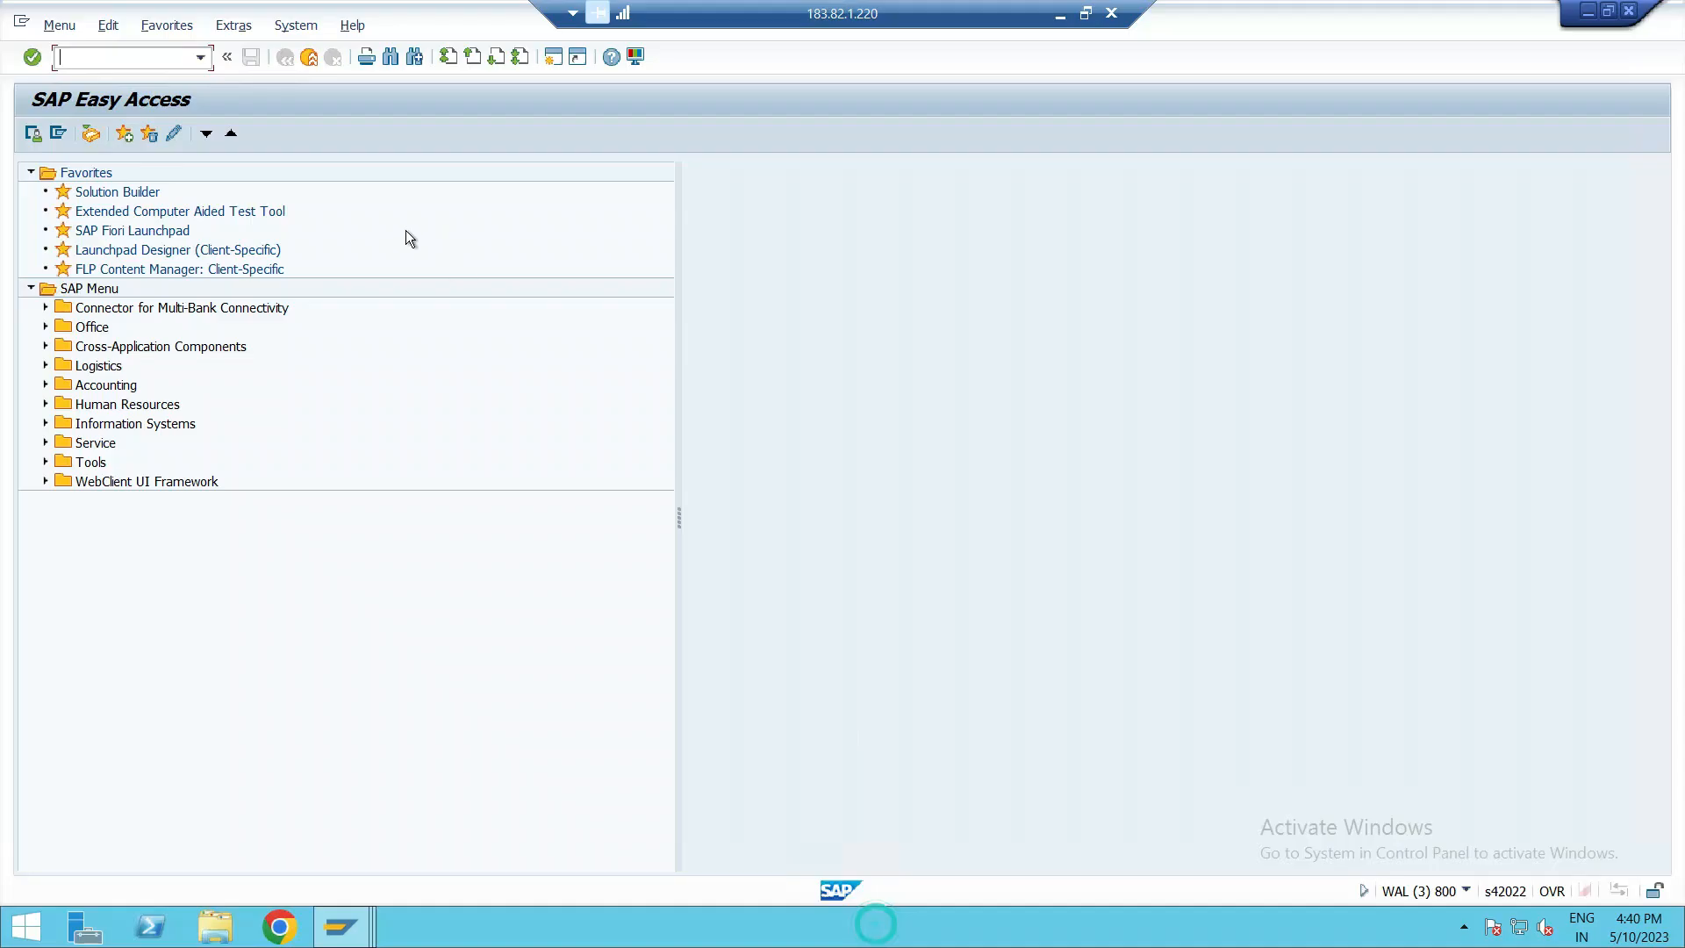
pyautogui.write('OBBG')
pyautogui.press('Return')
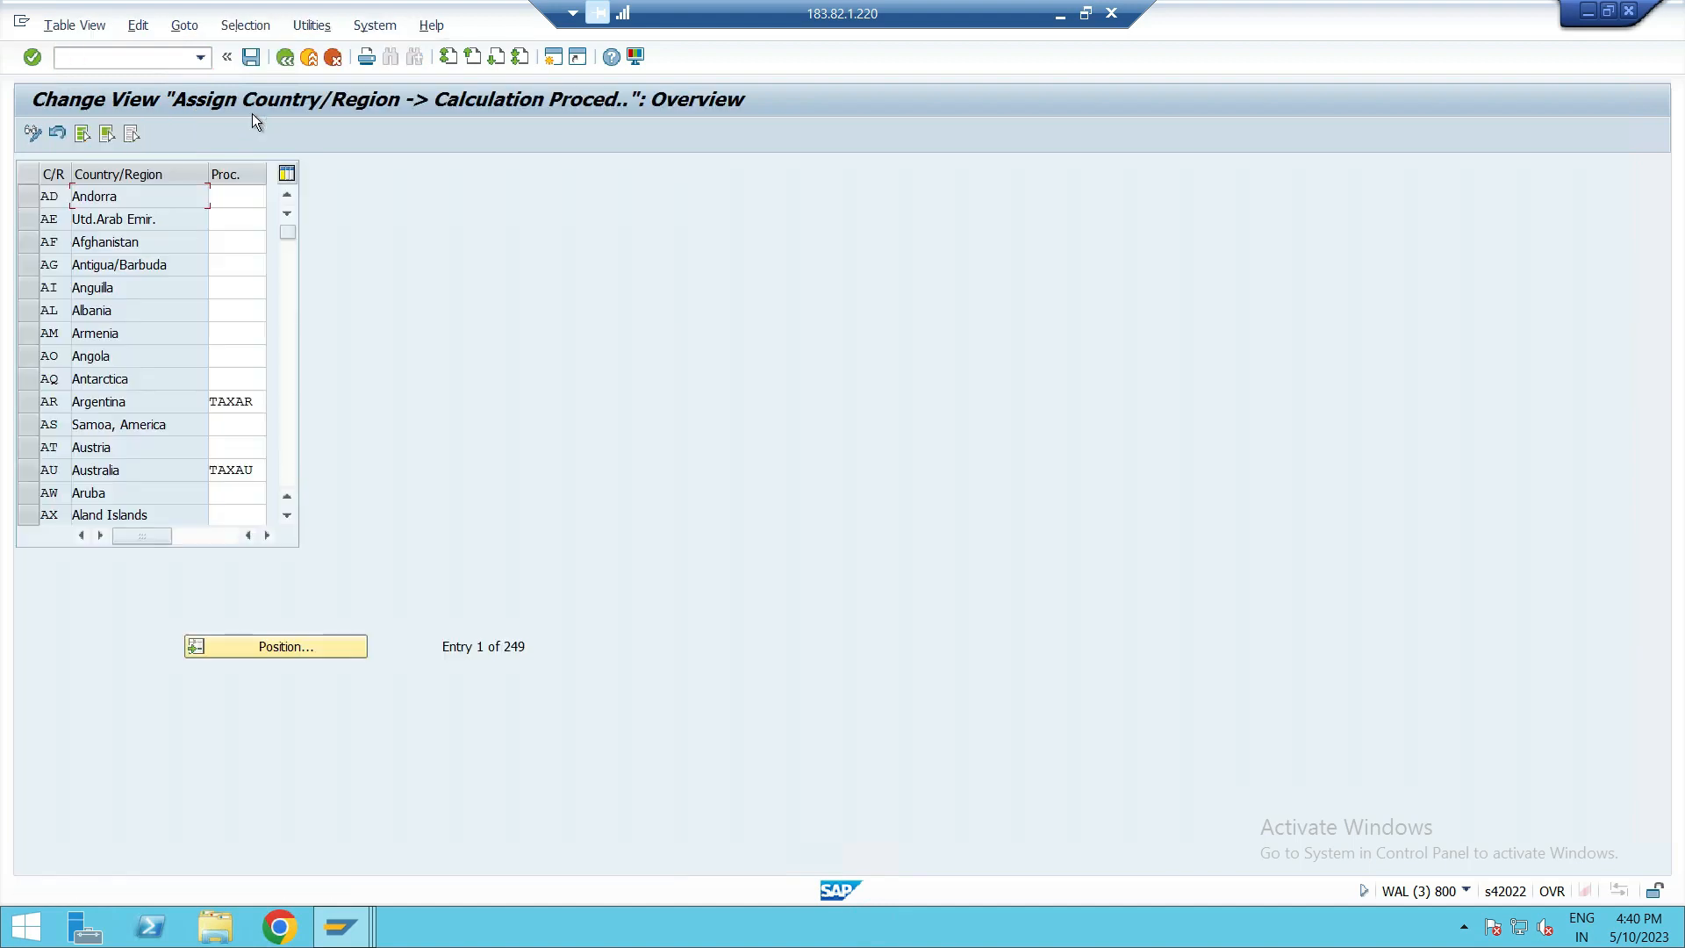
# Position the country list at GB, highlight the United Kingdom's tax calculation procedure, and return to SAP Easy Access.
pyautogui.click(274, 641)
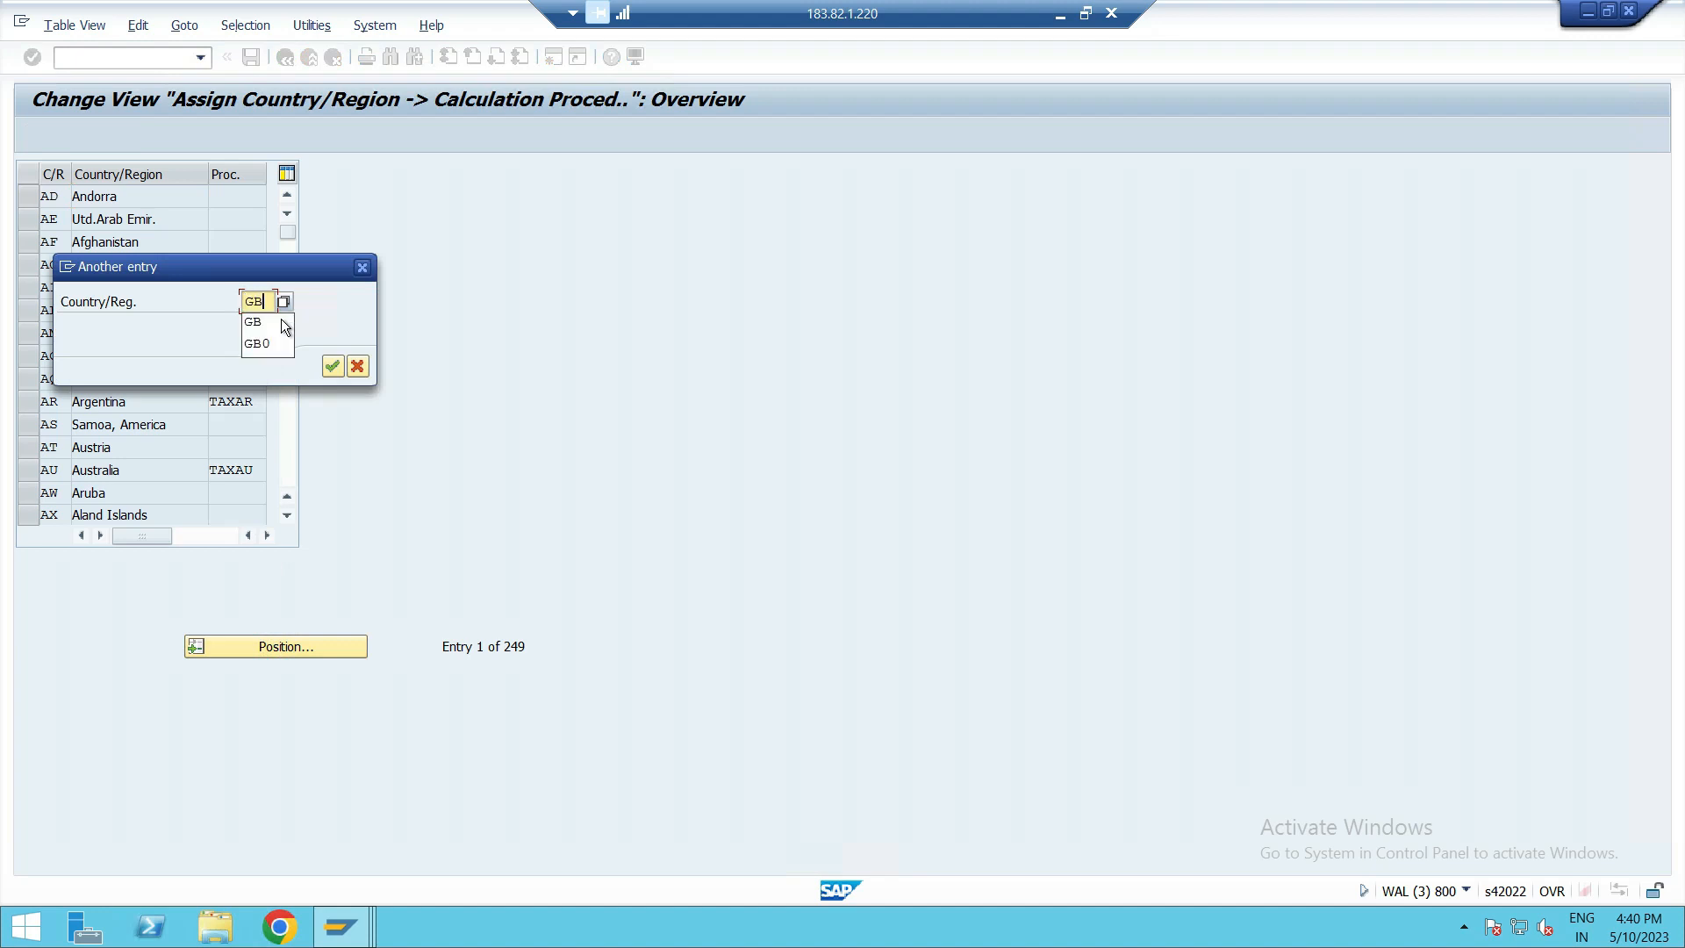
pyautogui.press('Return')
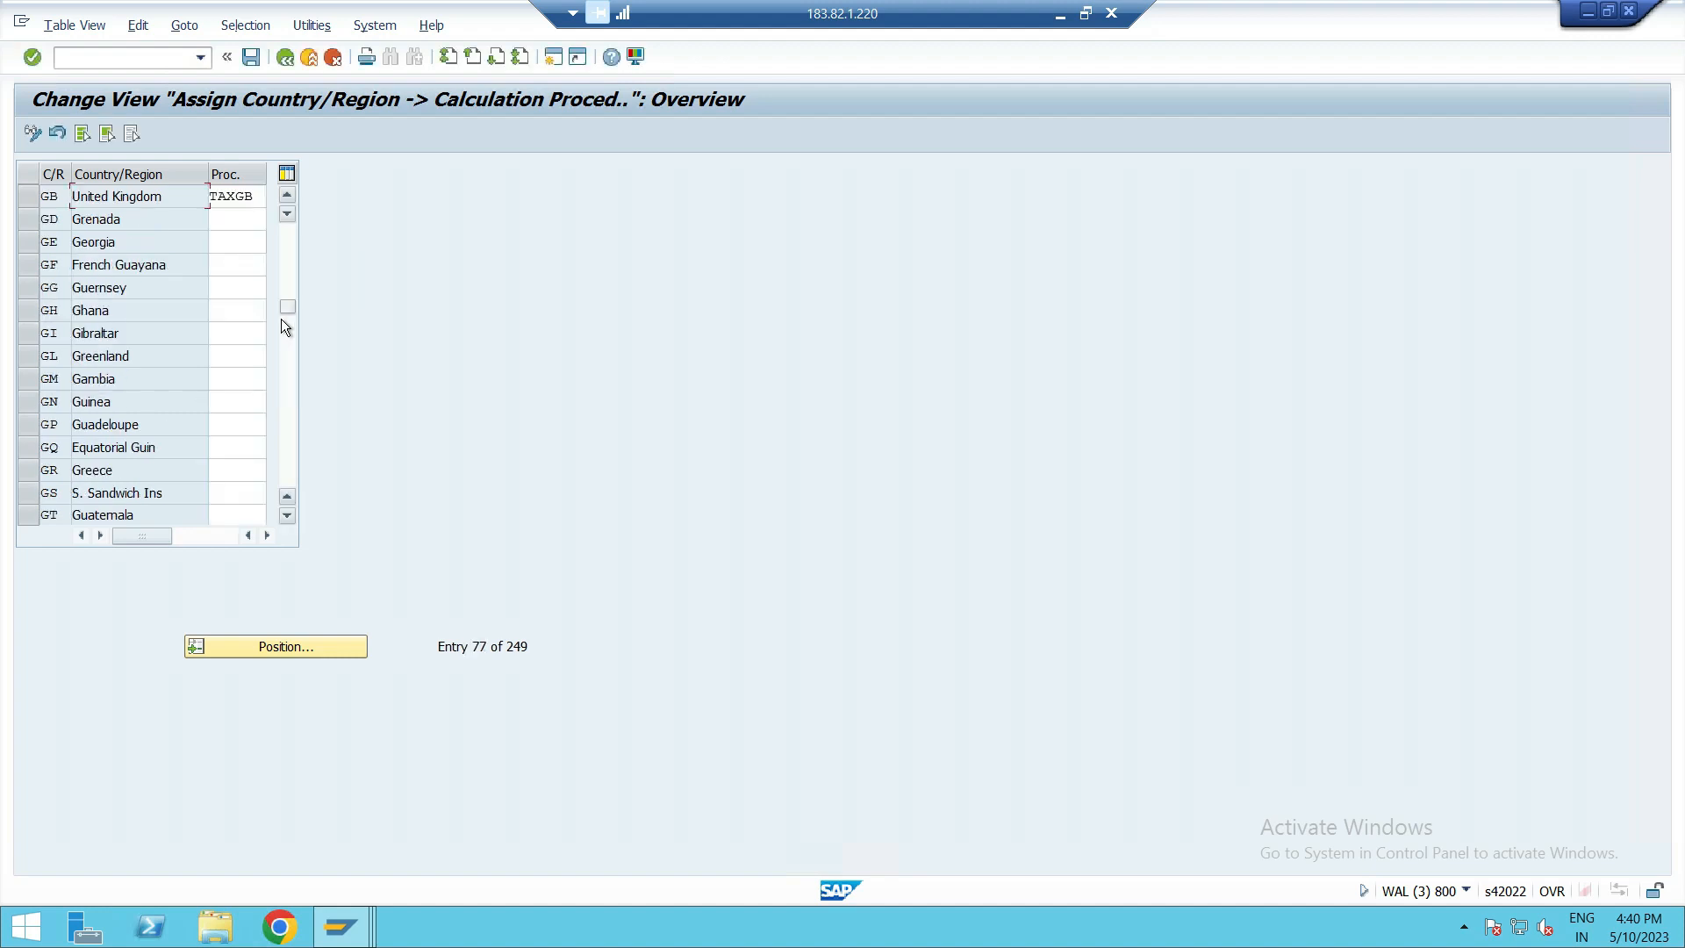
pyautogui.click(233, 202)
pyautogui.doubleClick(233, 201)
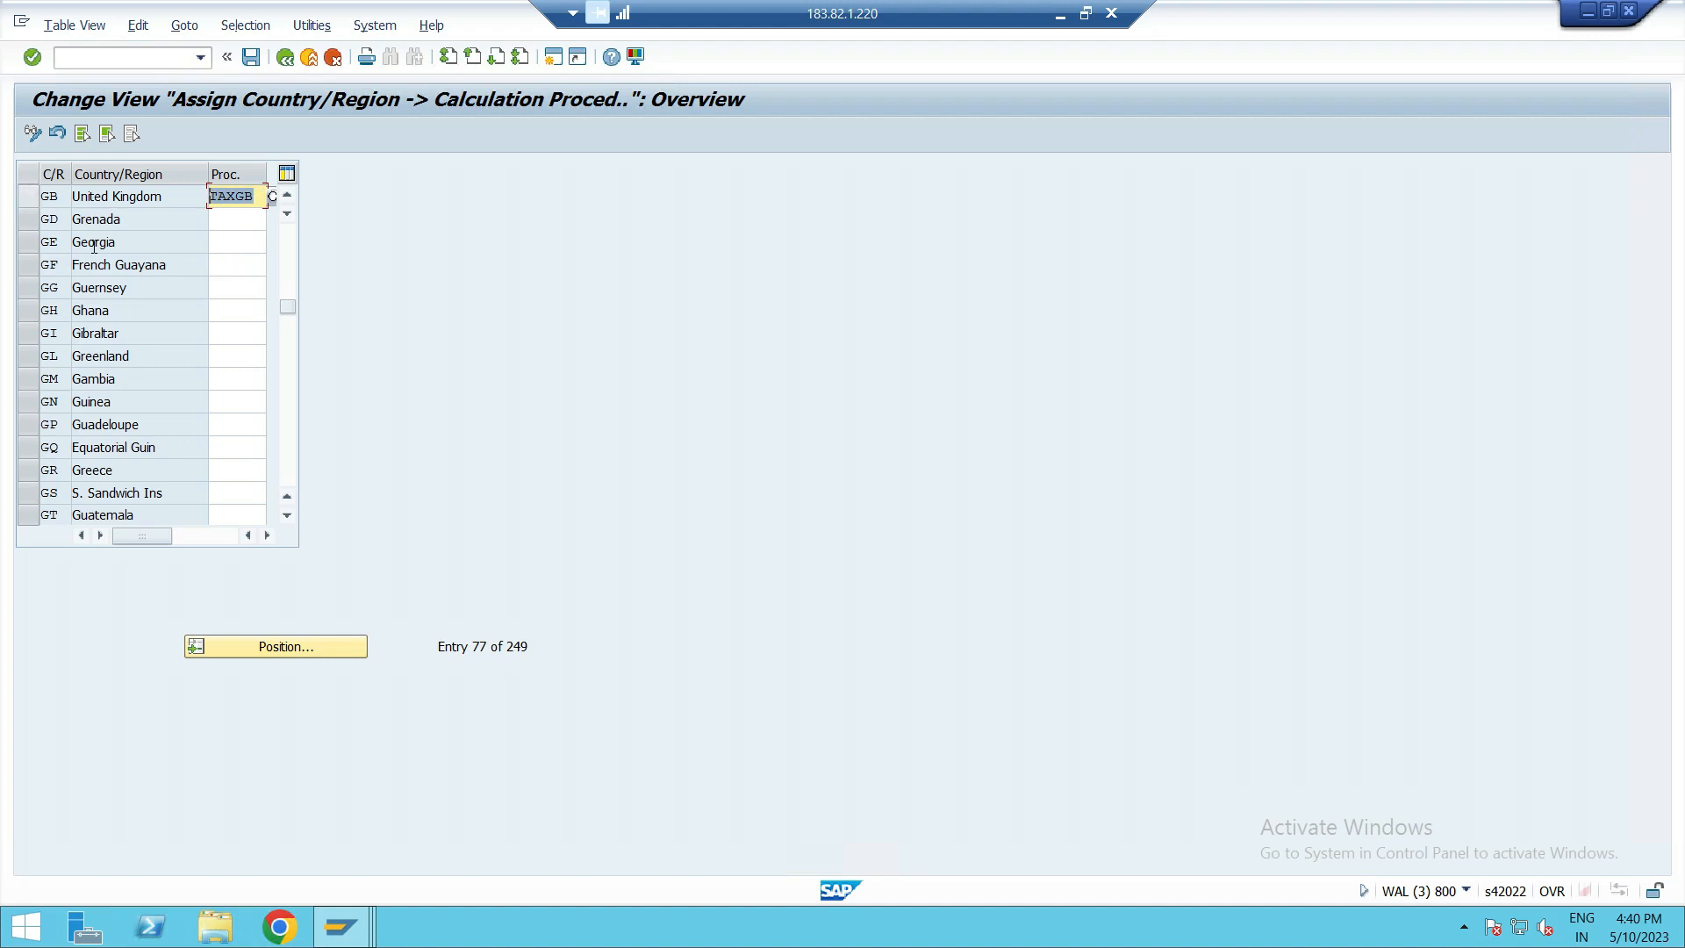
pyautogui.click(286, 56)
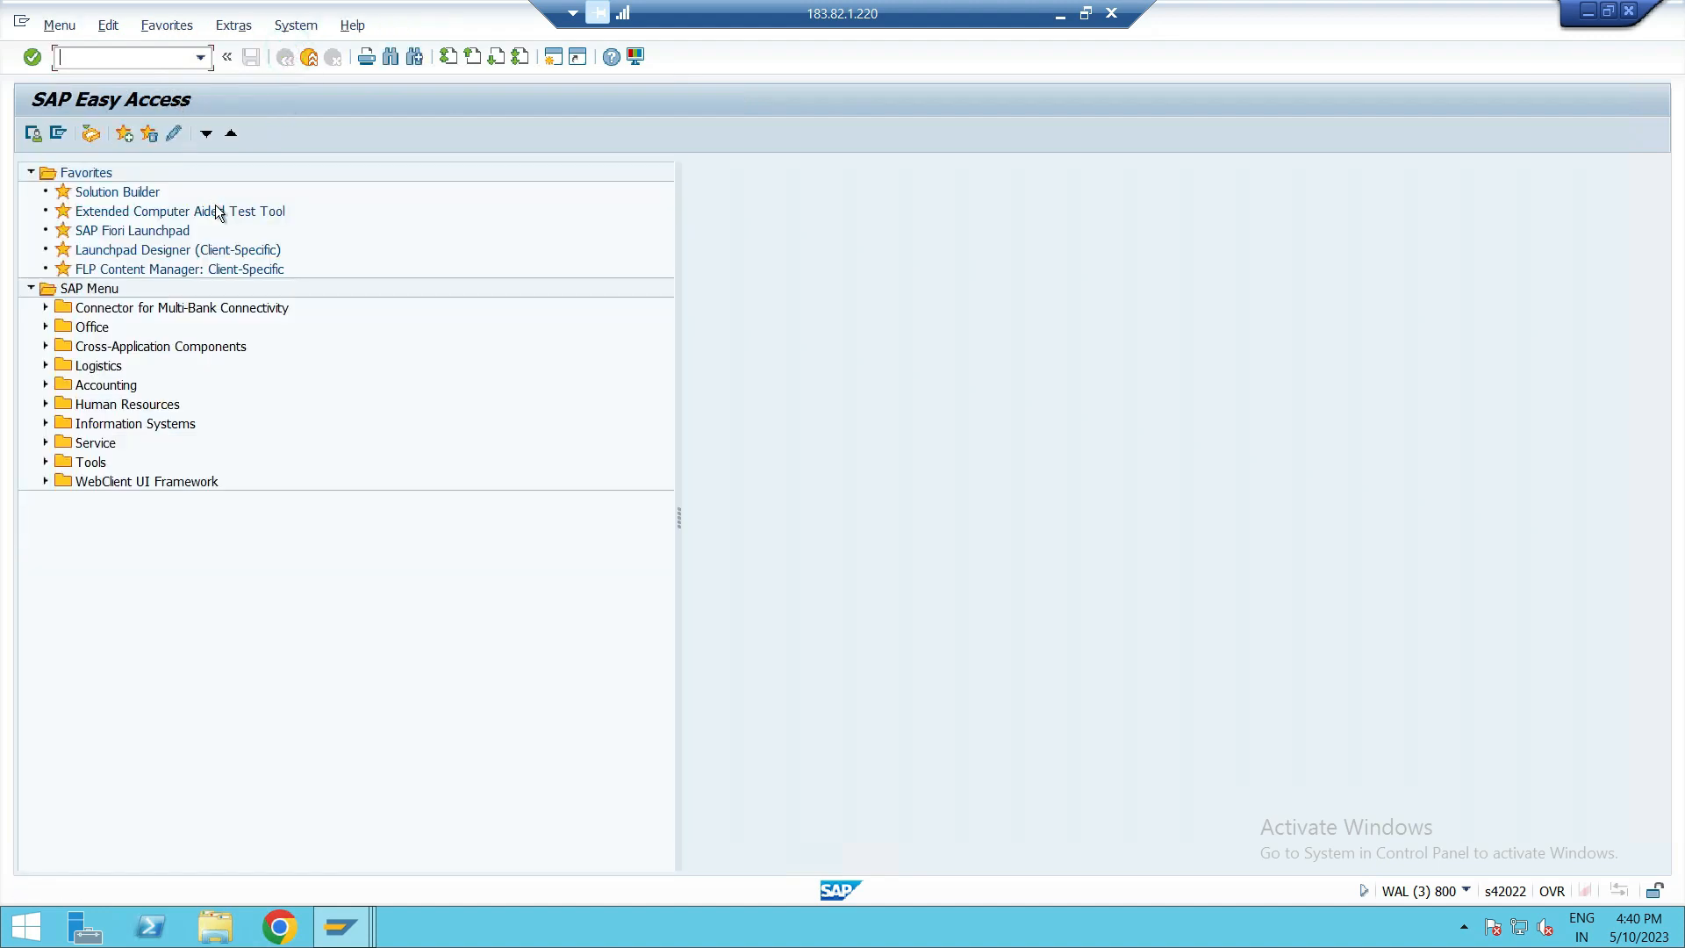
# Open transaction FTXP to maintain tax codes for country GB.
pyautogui.write('FTXP')
pyautogui.press('Return')
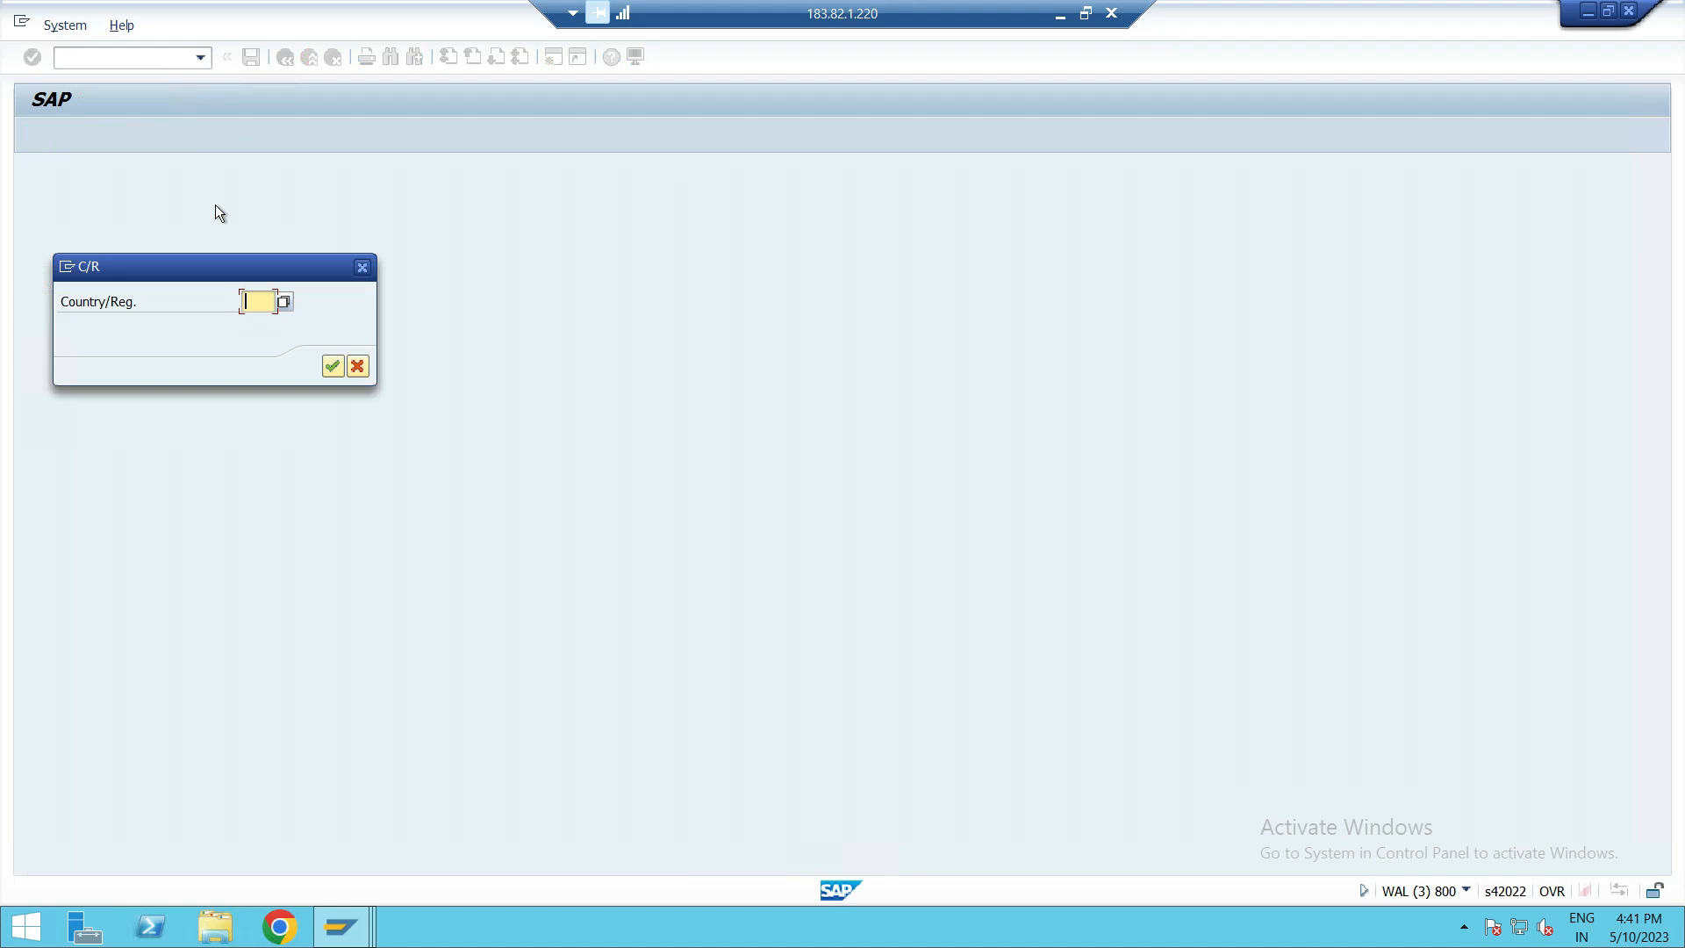
pyautogui.write('GB')
pyautogui.press('Return')
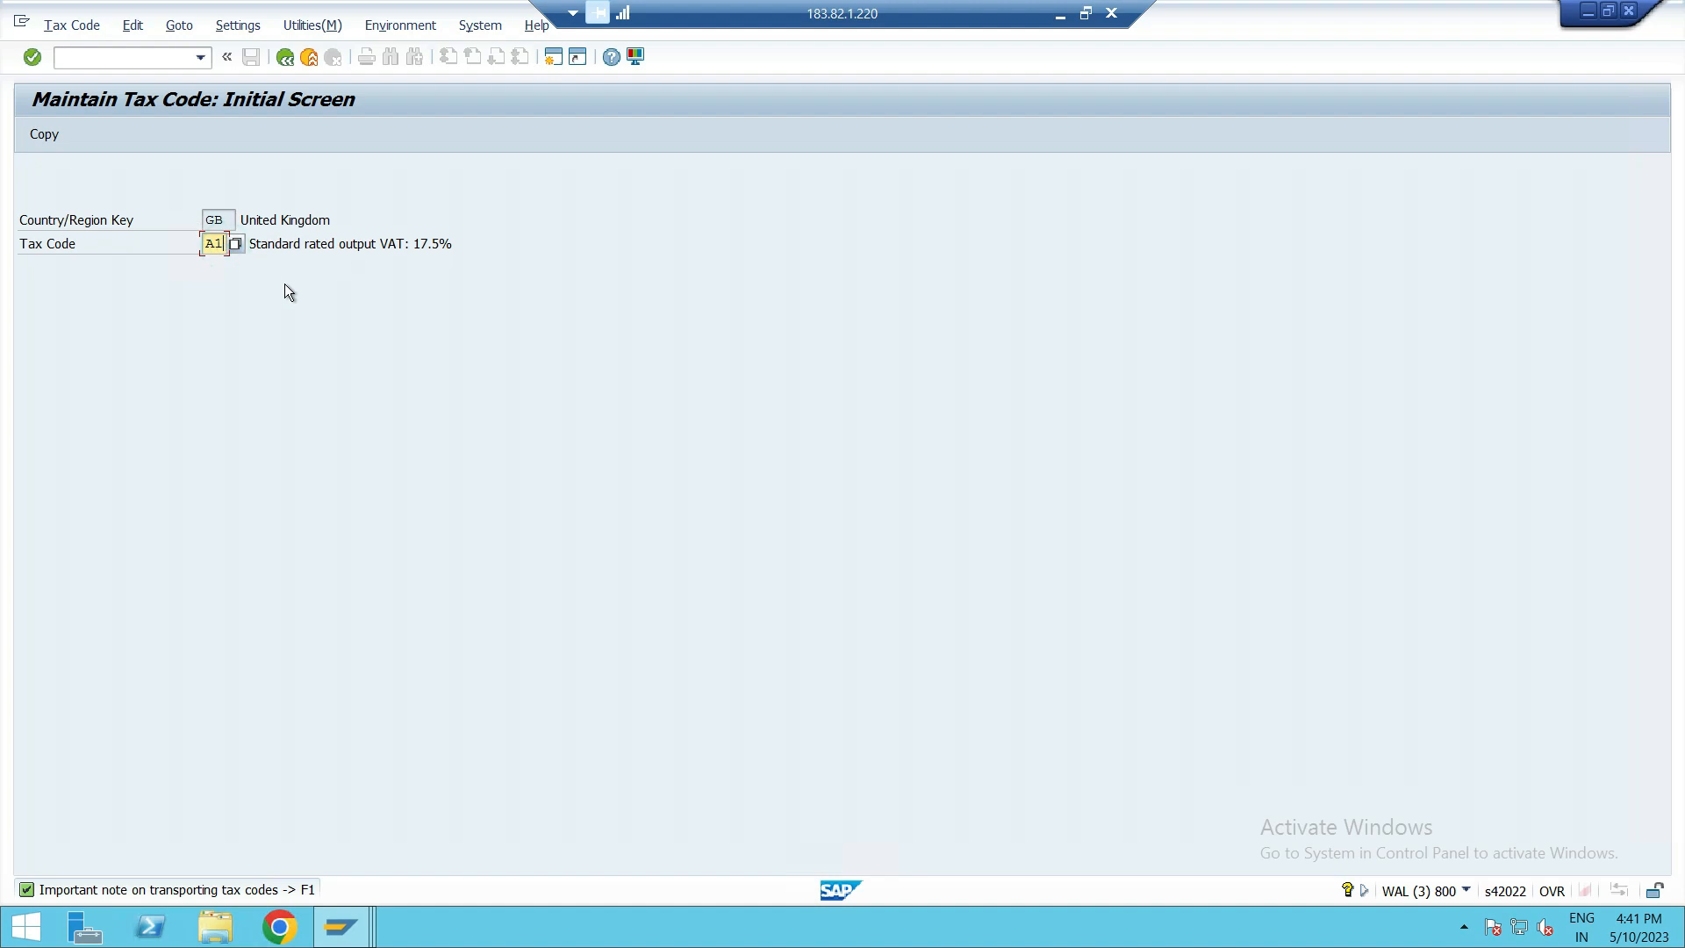
# Choose tax code V1 from the list of available codes and examine its input tax percentage rate.
pyautogui.click(236, 243)
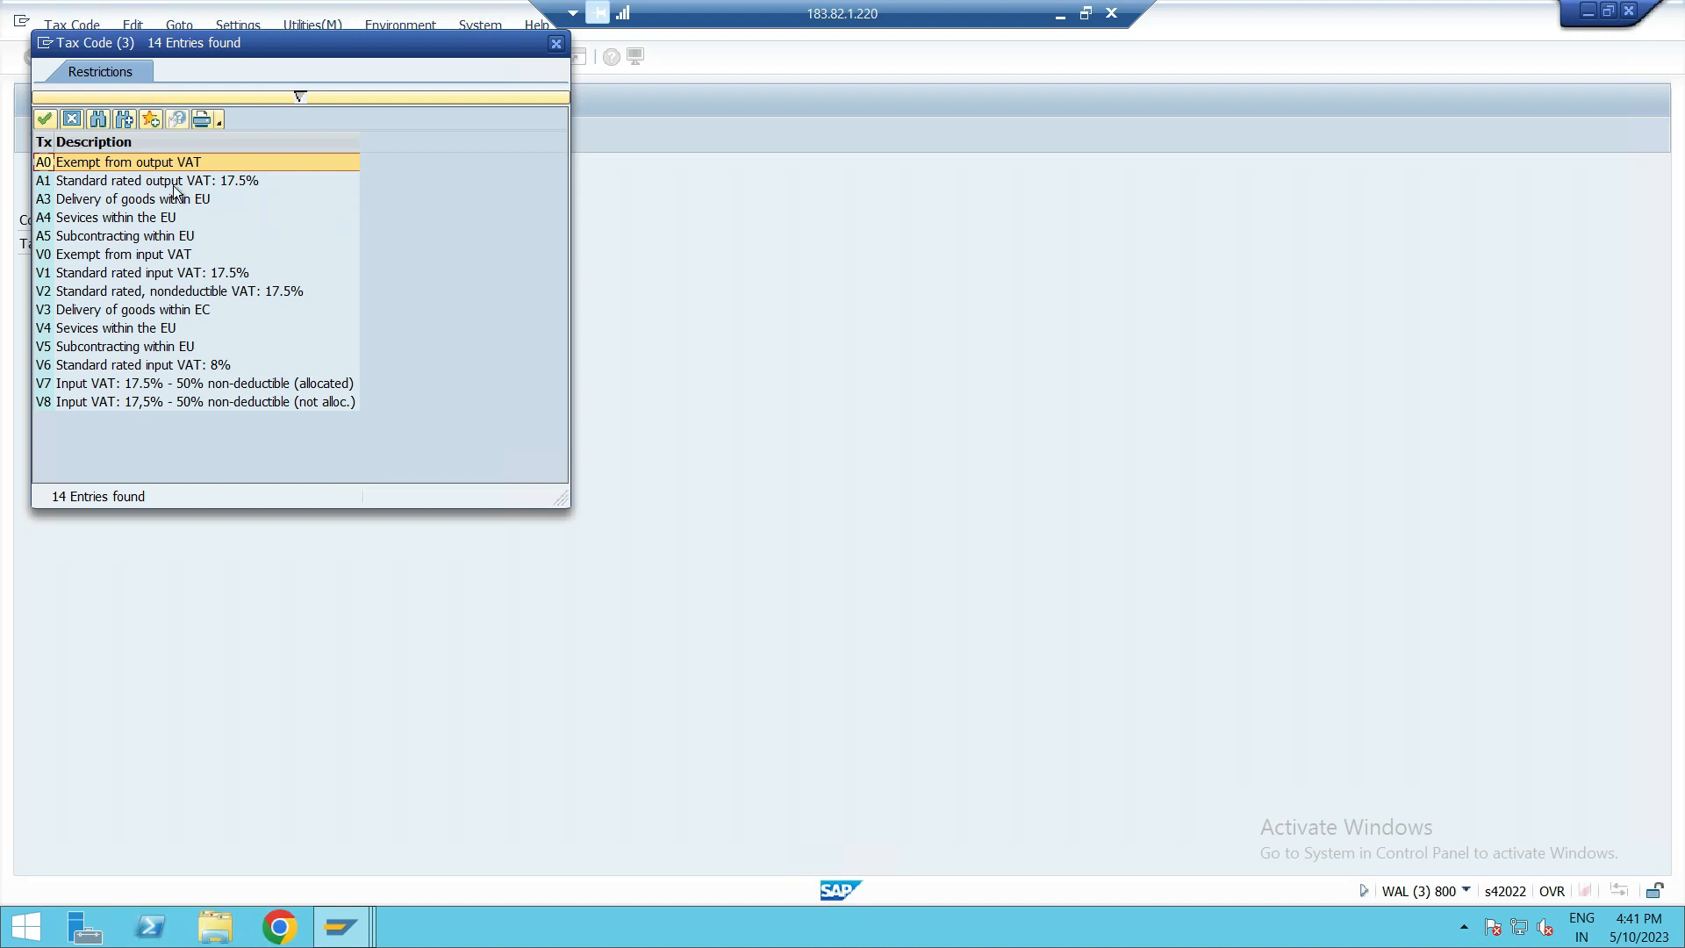
pyautogui.doubleClick(130, 272)
pyautogui.press('Return')
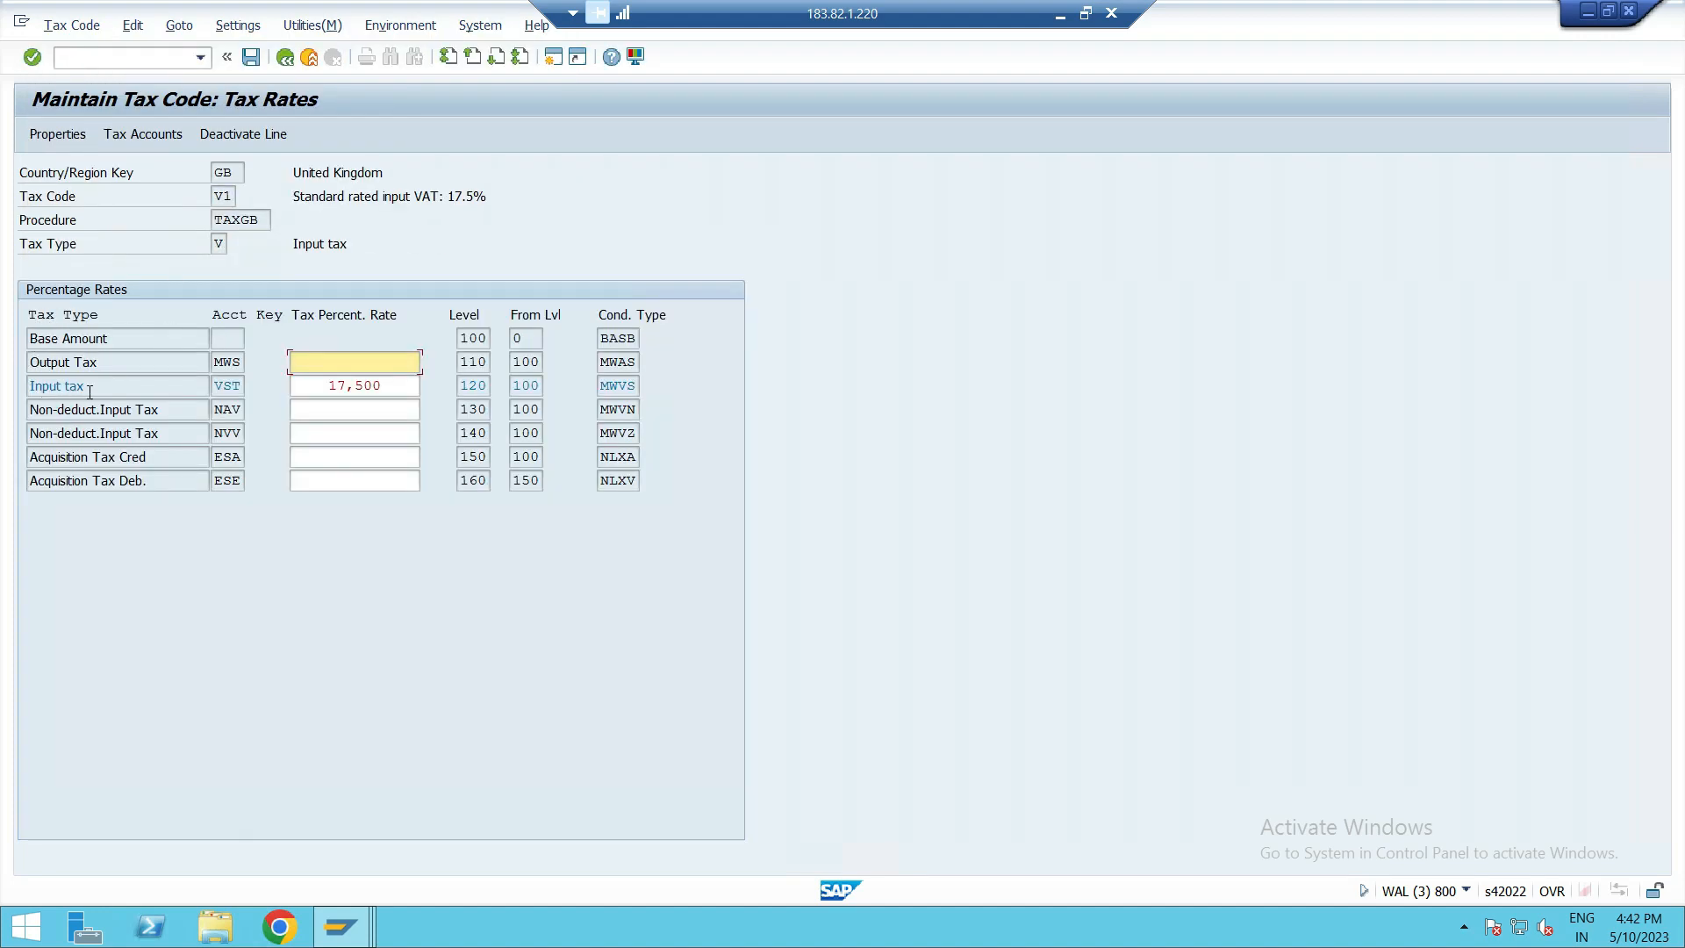
pyautogui.doubleClick(392, 385)
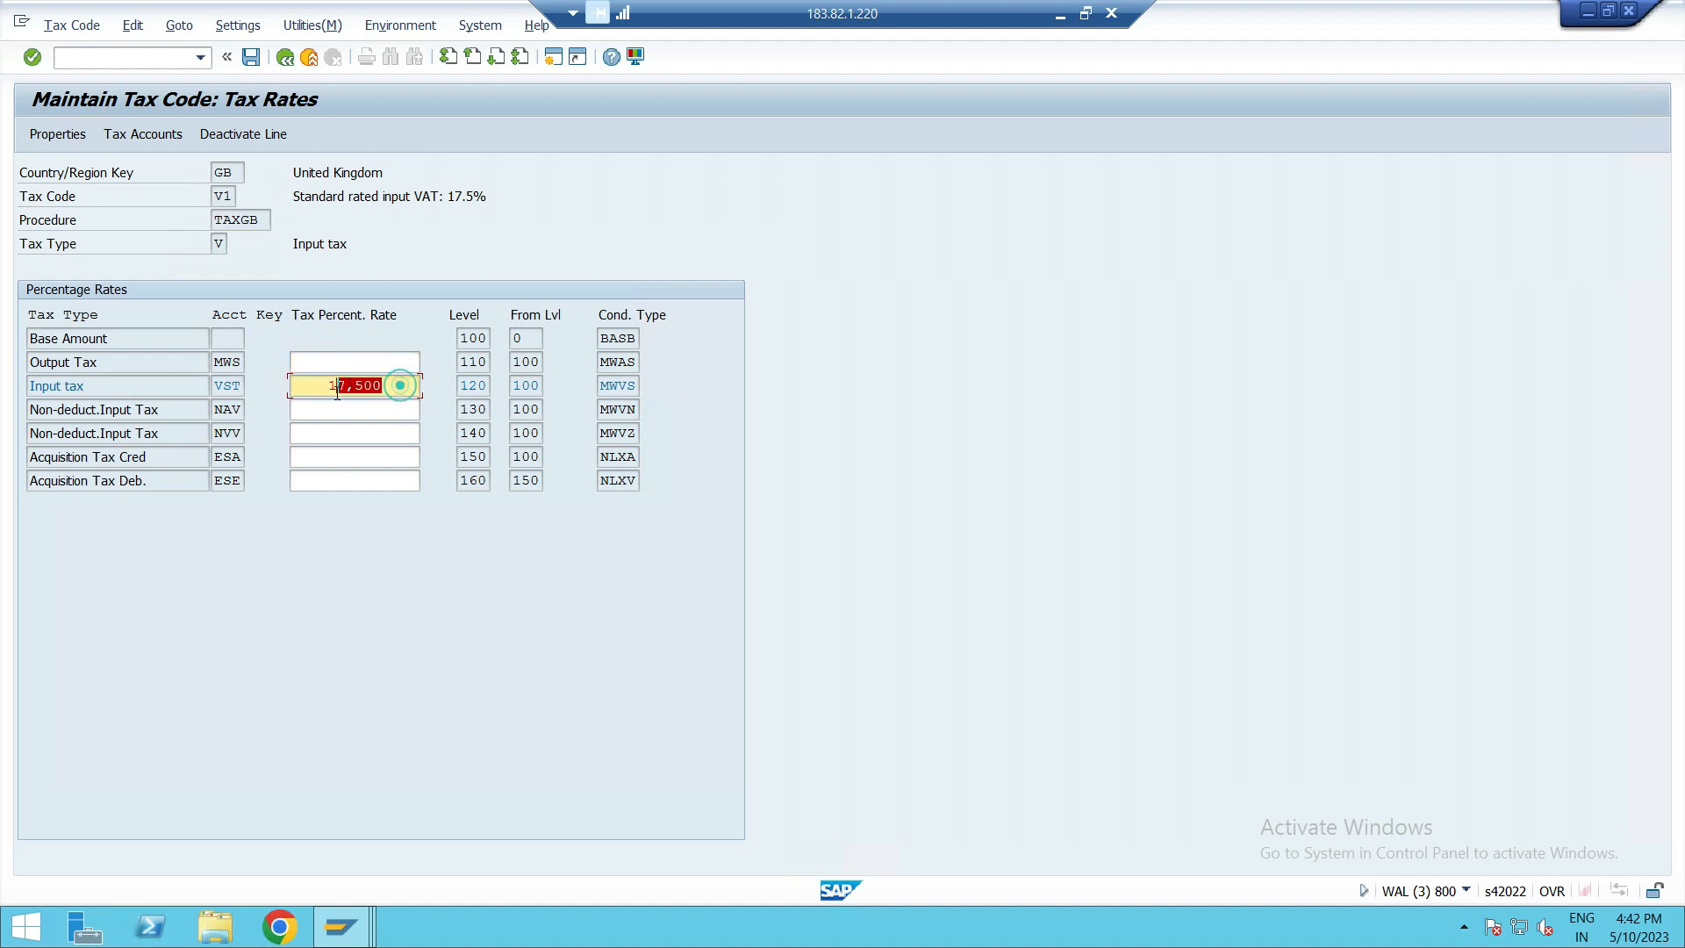
pyautogui.click(379, 577)
pyautogui.click(374, 531)
# Show V1's tax accounts for chart of accounts INT, highlight the assigned G/L account, and return to the initial screen.
pyautogui.click(153, 139)
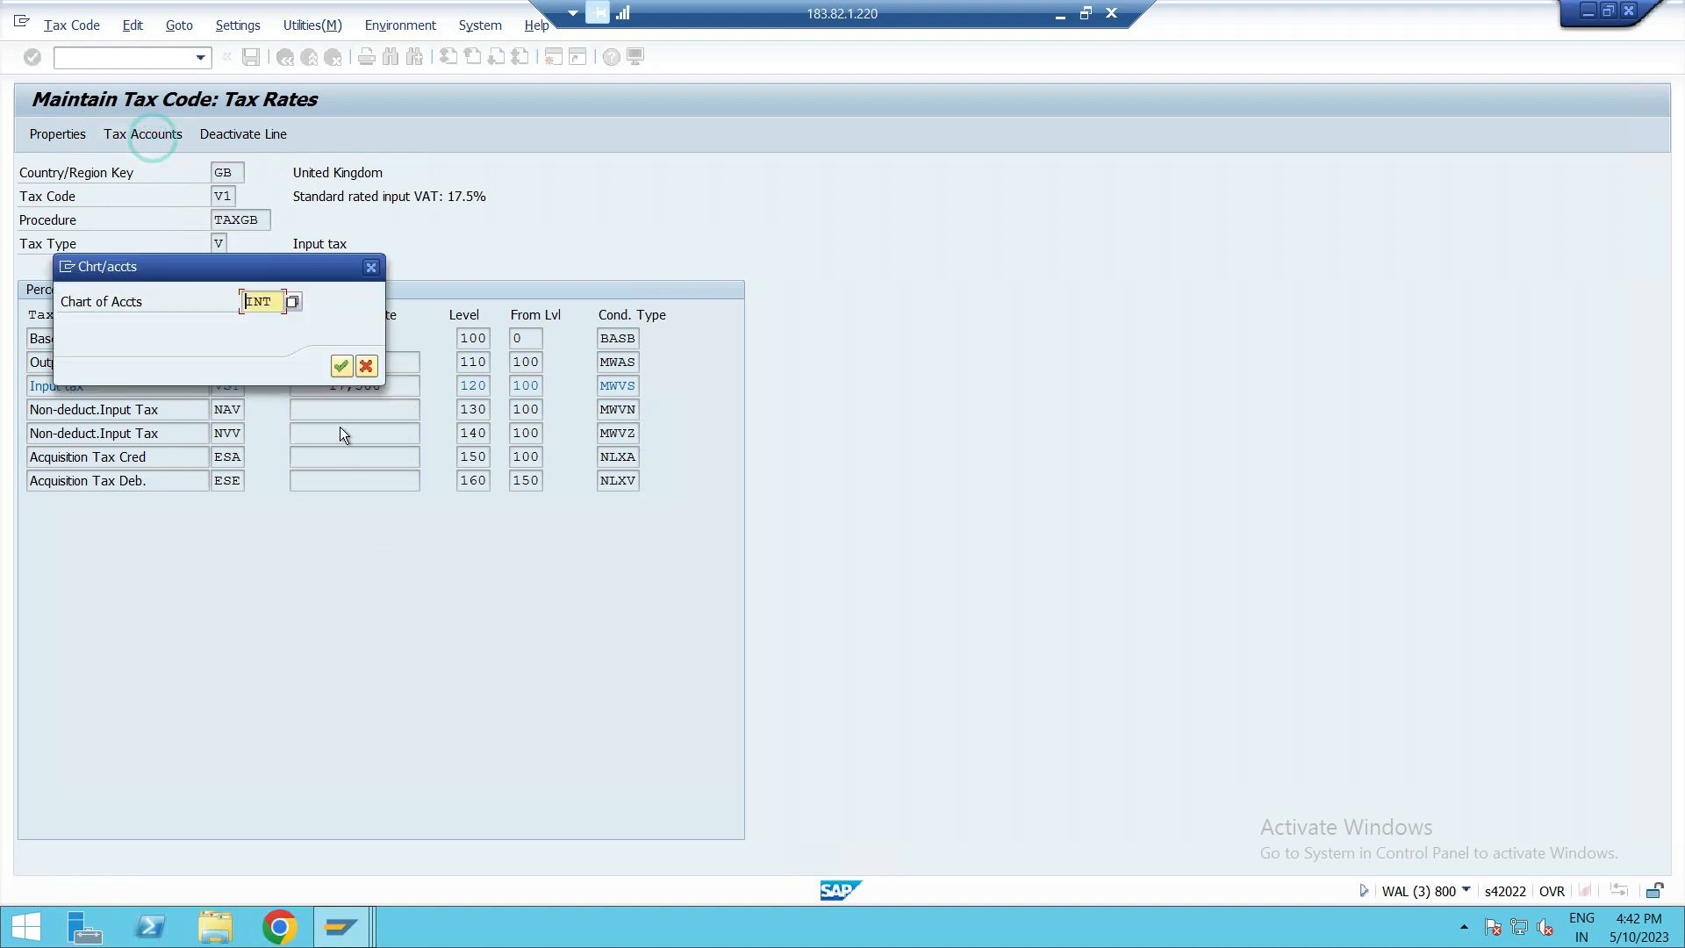
pyautogui.click(341, 365)
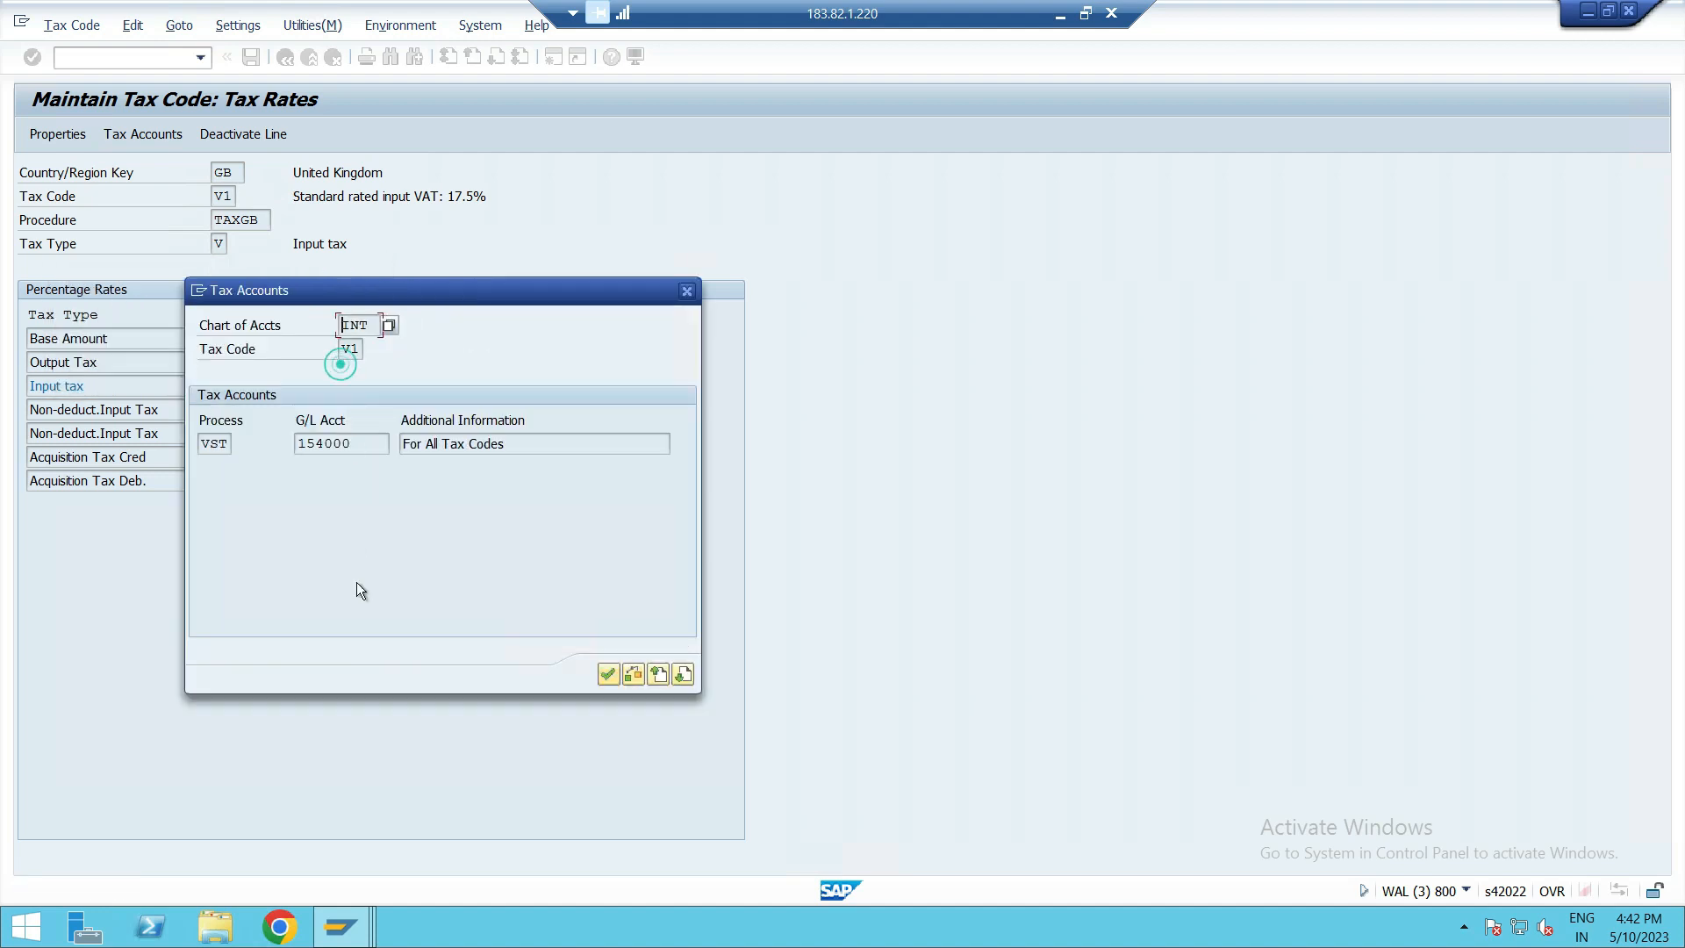
pyautogui.moveTo(355, 448); pyautogui.dragTo(274, 451)
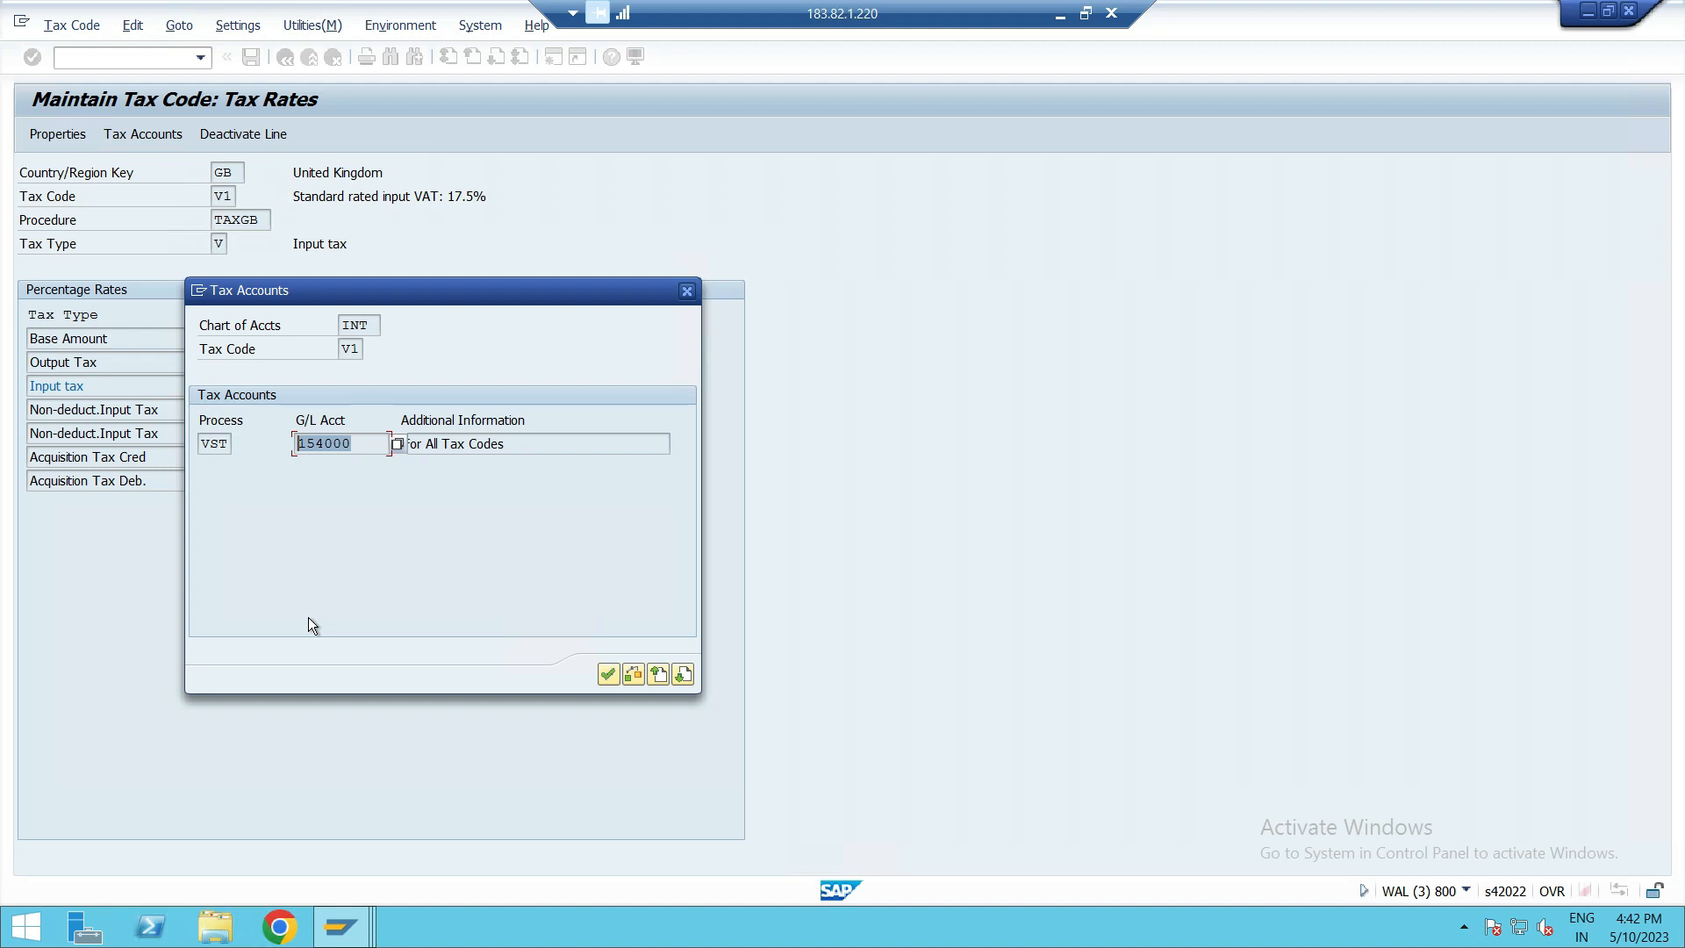
pyautogui.click(608, 673)
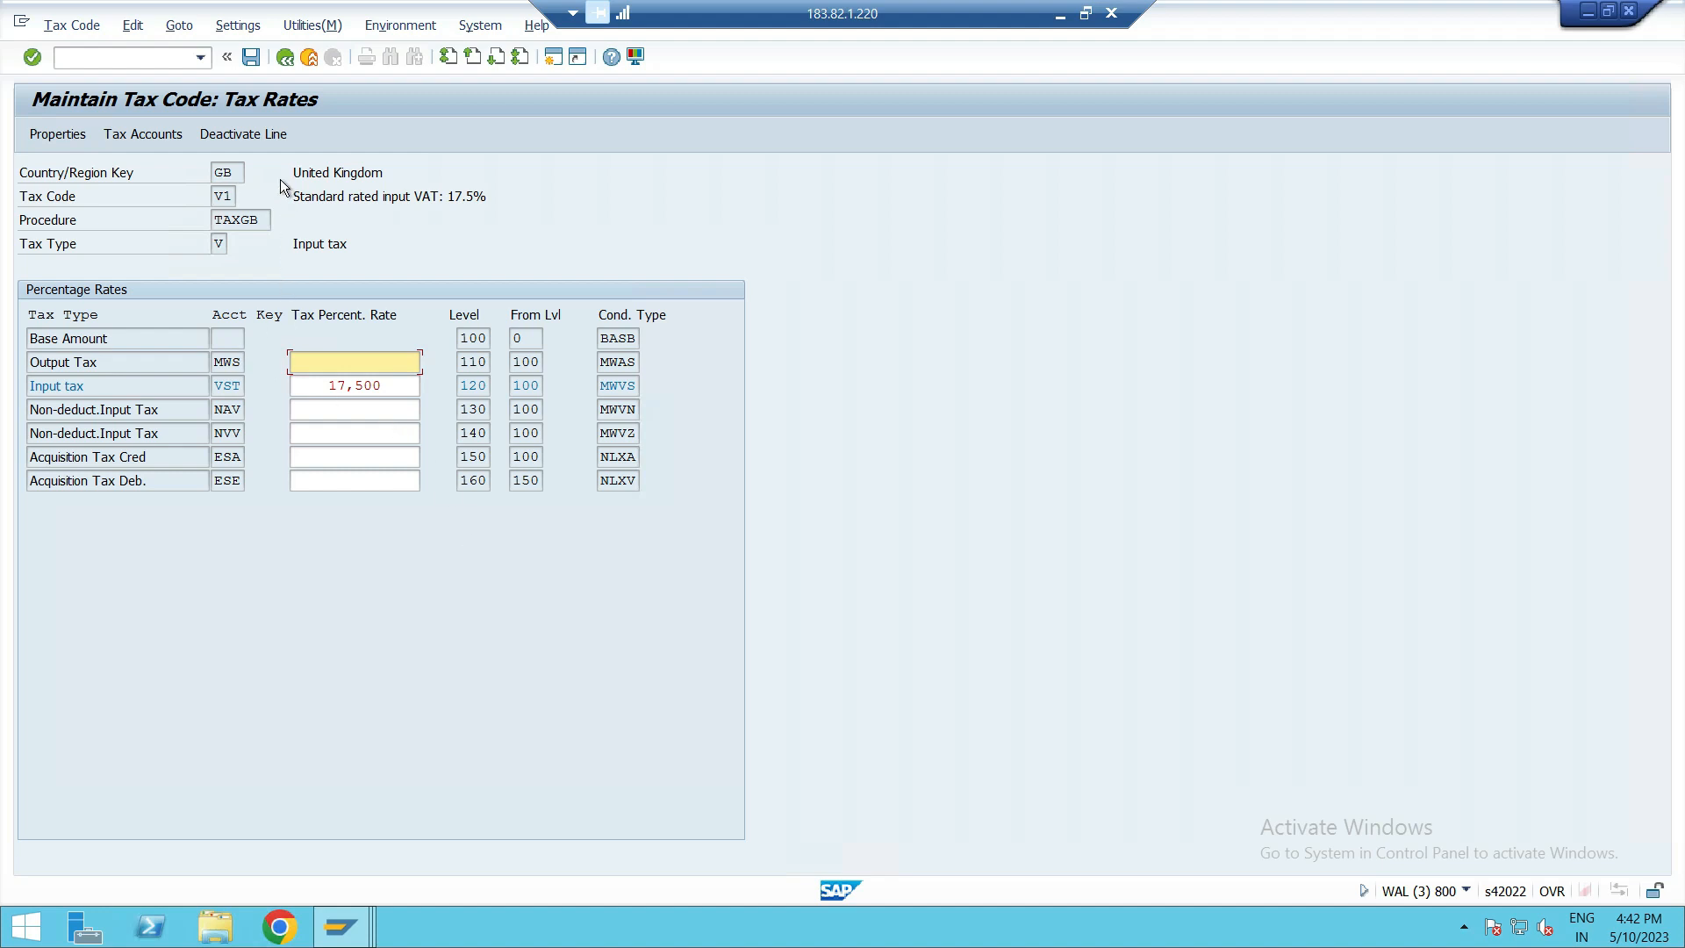
pyautogui.click(287, 58)
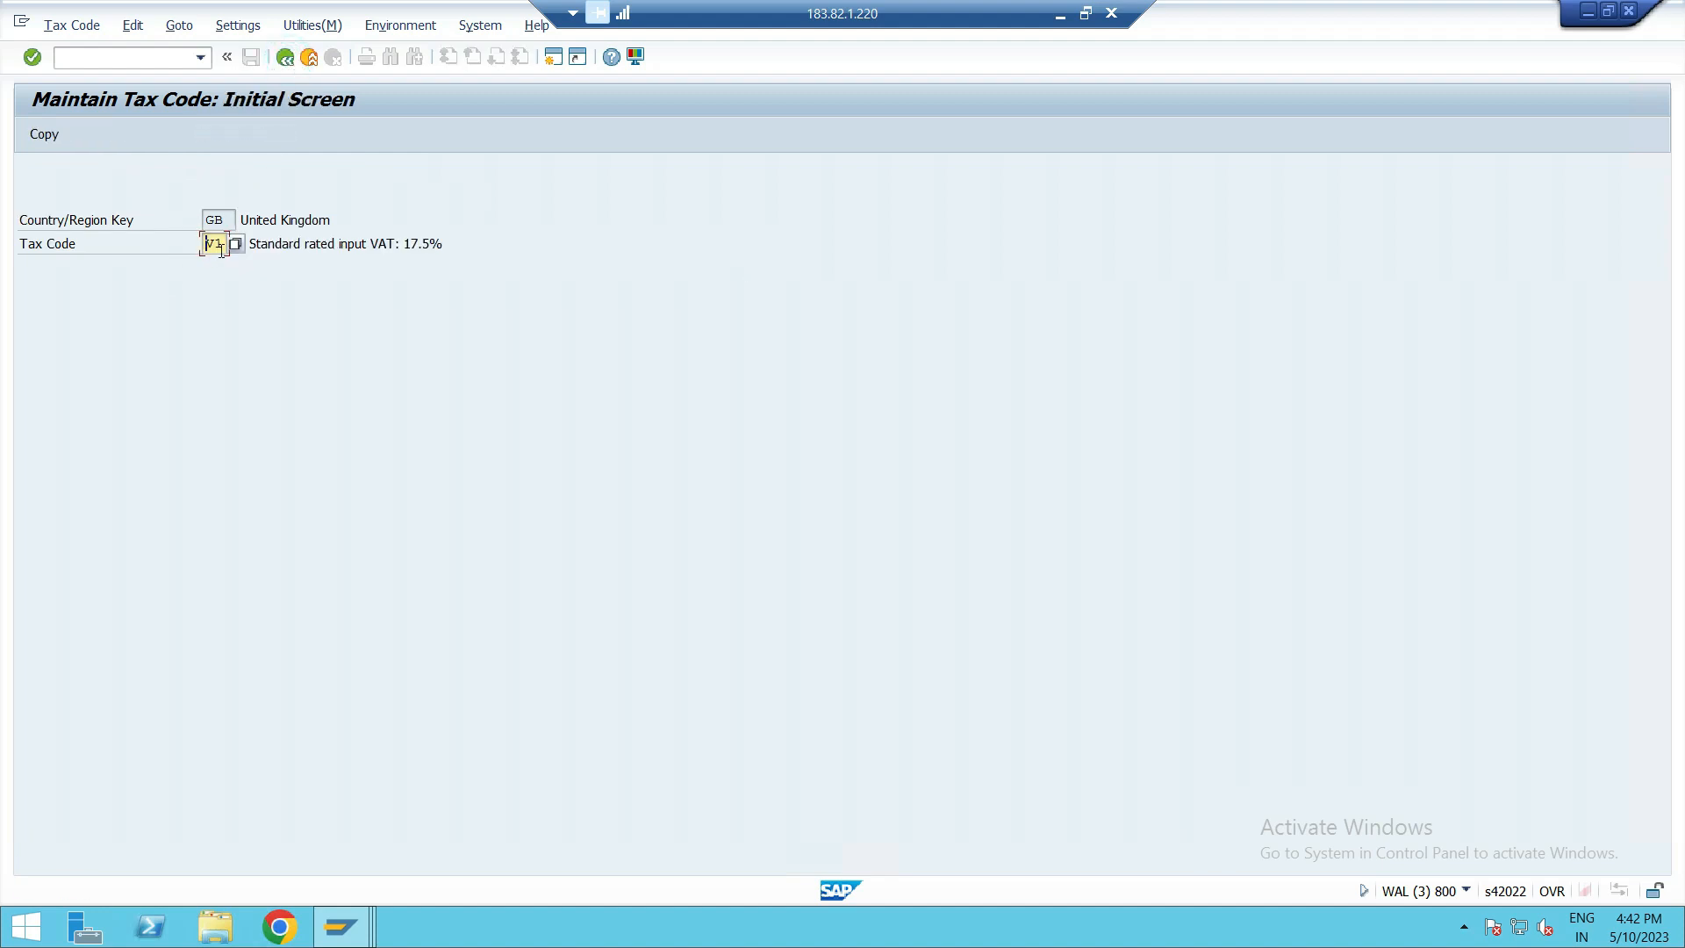
# Open the rates of tax code A1 and highlight its output tax percentage.
pyautogui.click(223, 244)
pyautogui.press('BackSpace')
pyautogui.press('BackSpace')
pyautogui.write('A1')
pyautogui.press('Return')
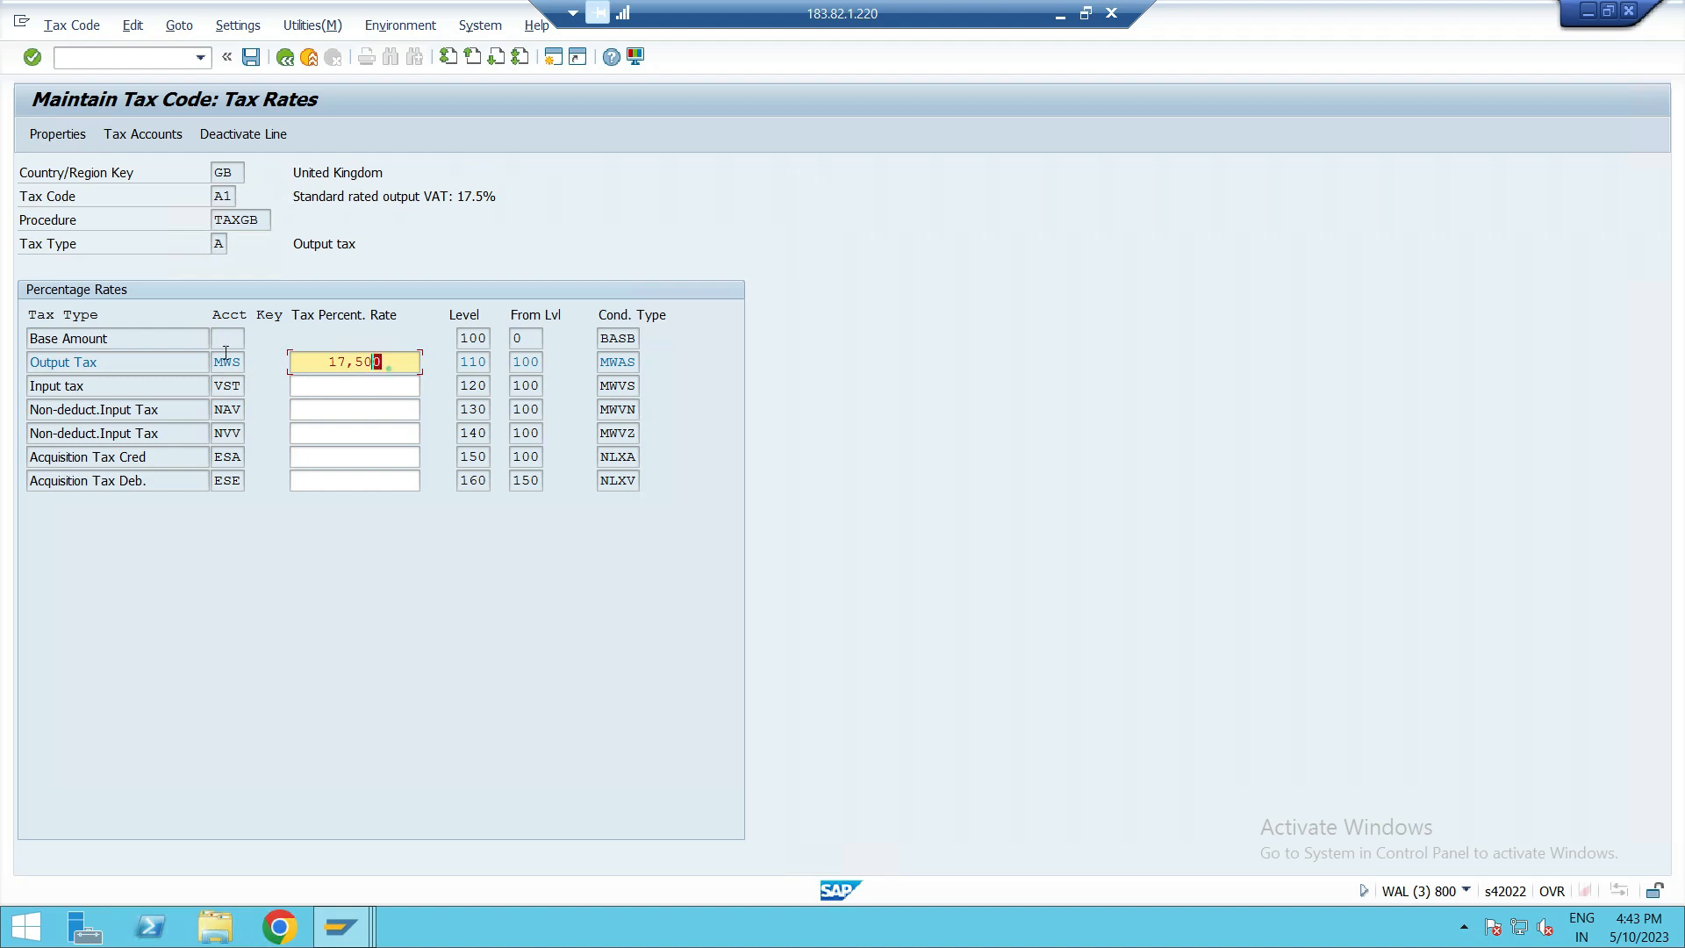
pyautogui.doubleClick(369, 364)
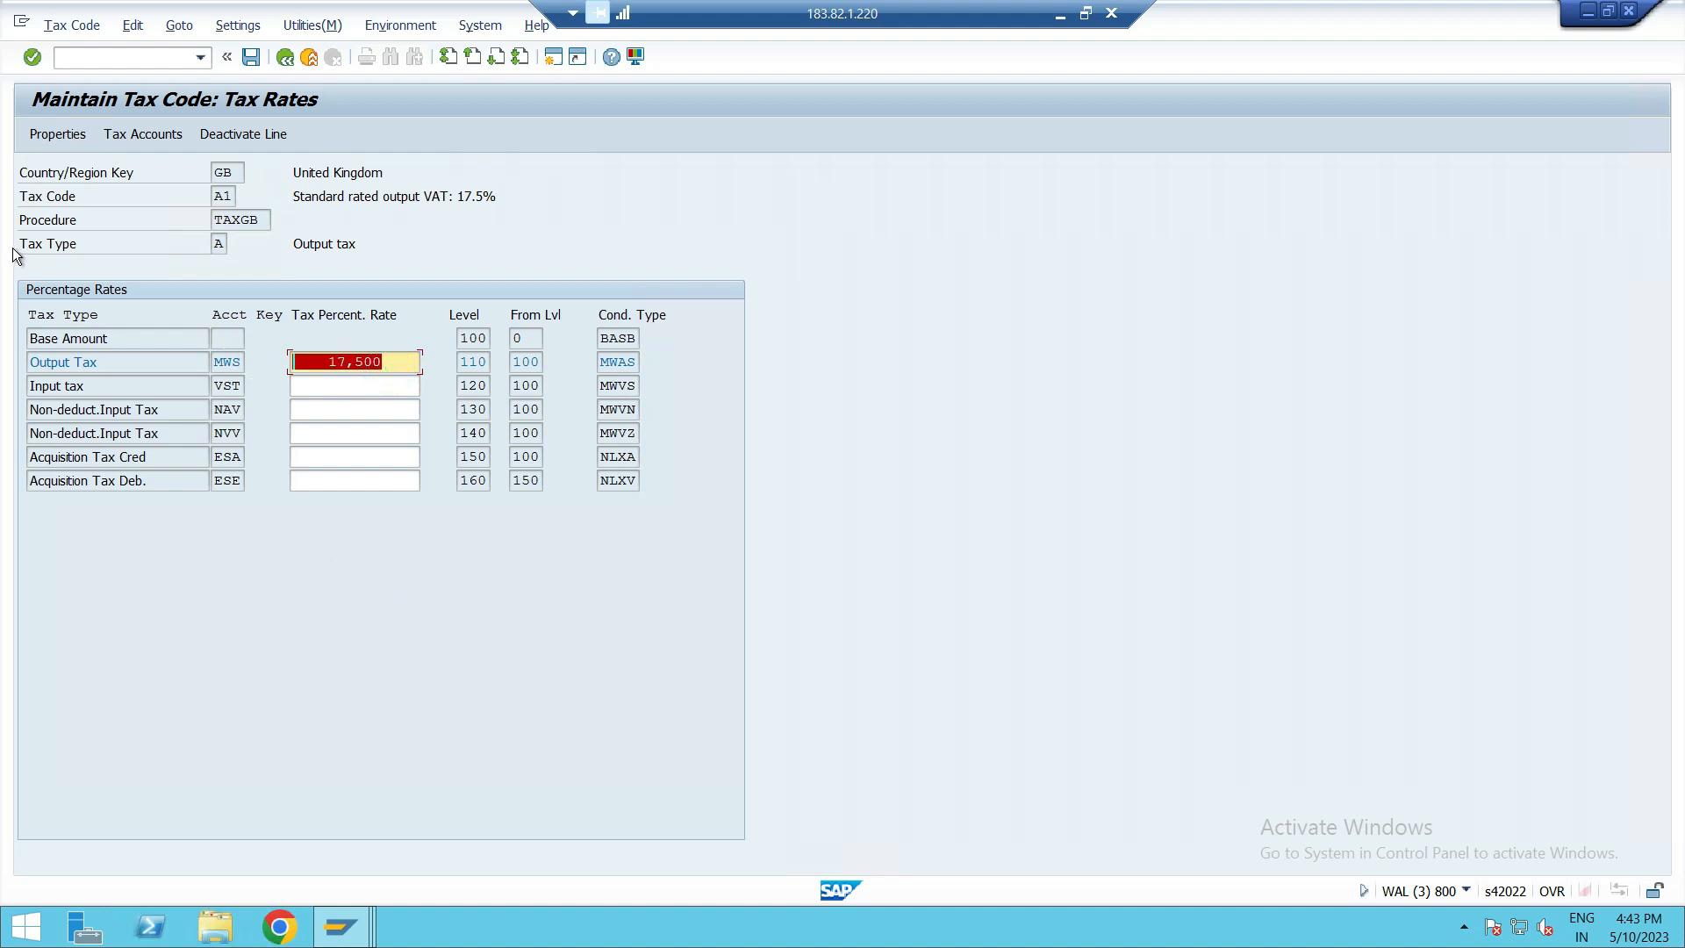
# Show A1's tax accounts for chart of accounts INT, highlight the assigned G/L account, and leave tax code maintenance.
pyautogui.click(153, 133)
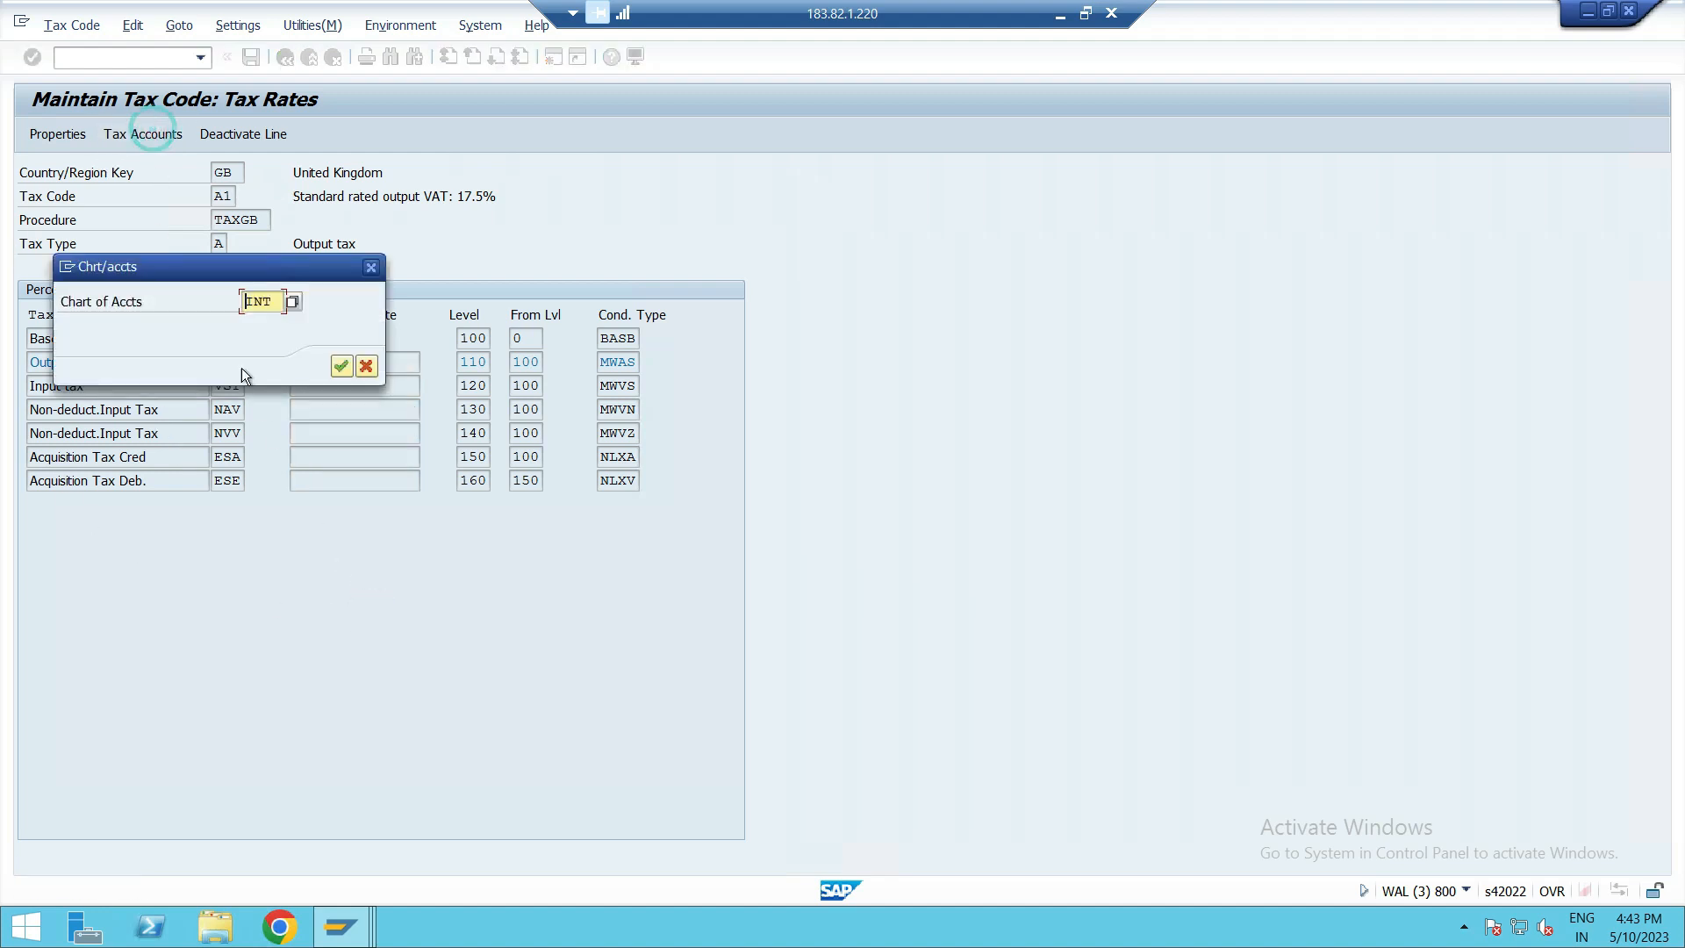
pyautogui.click(340, 365)
pyautogui.doubleClick(362, 443)
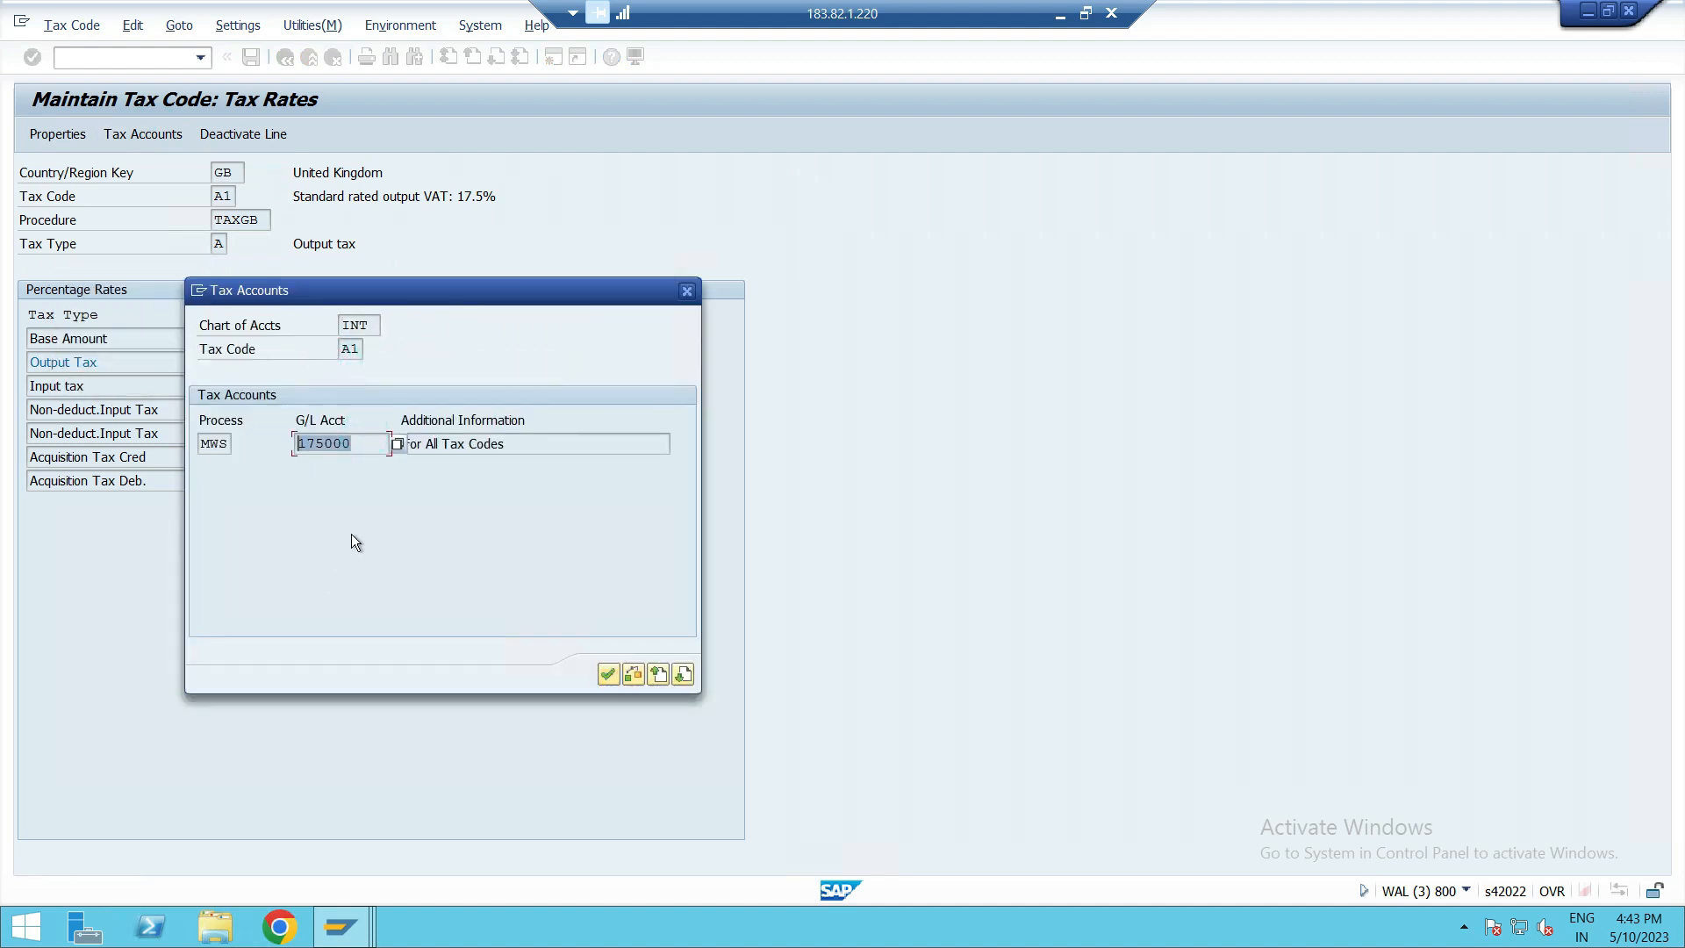
pyautogui.click(607, 674)
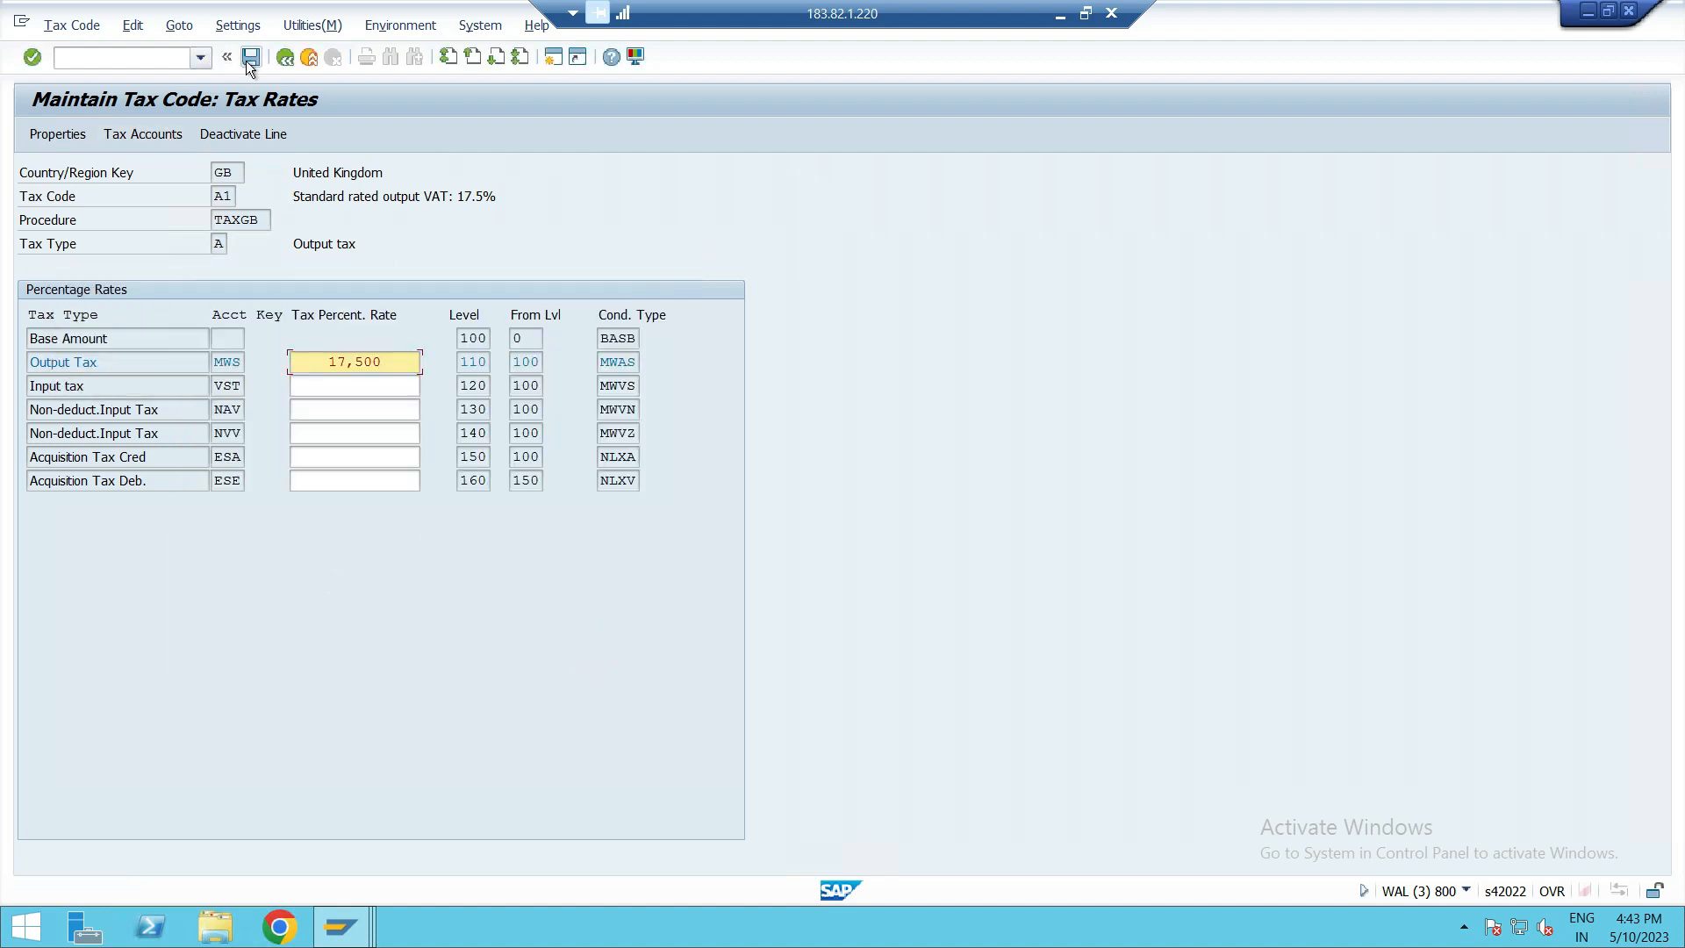
pyautogui.click(282, 60)
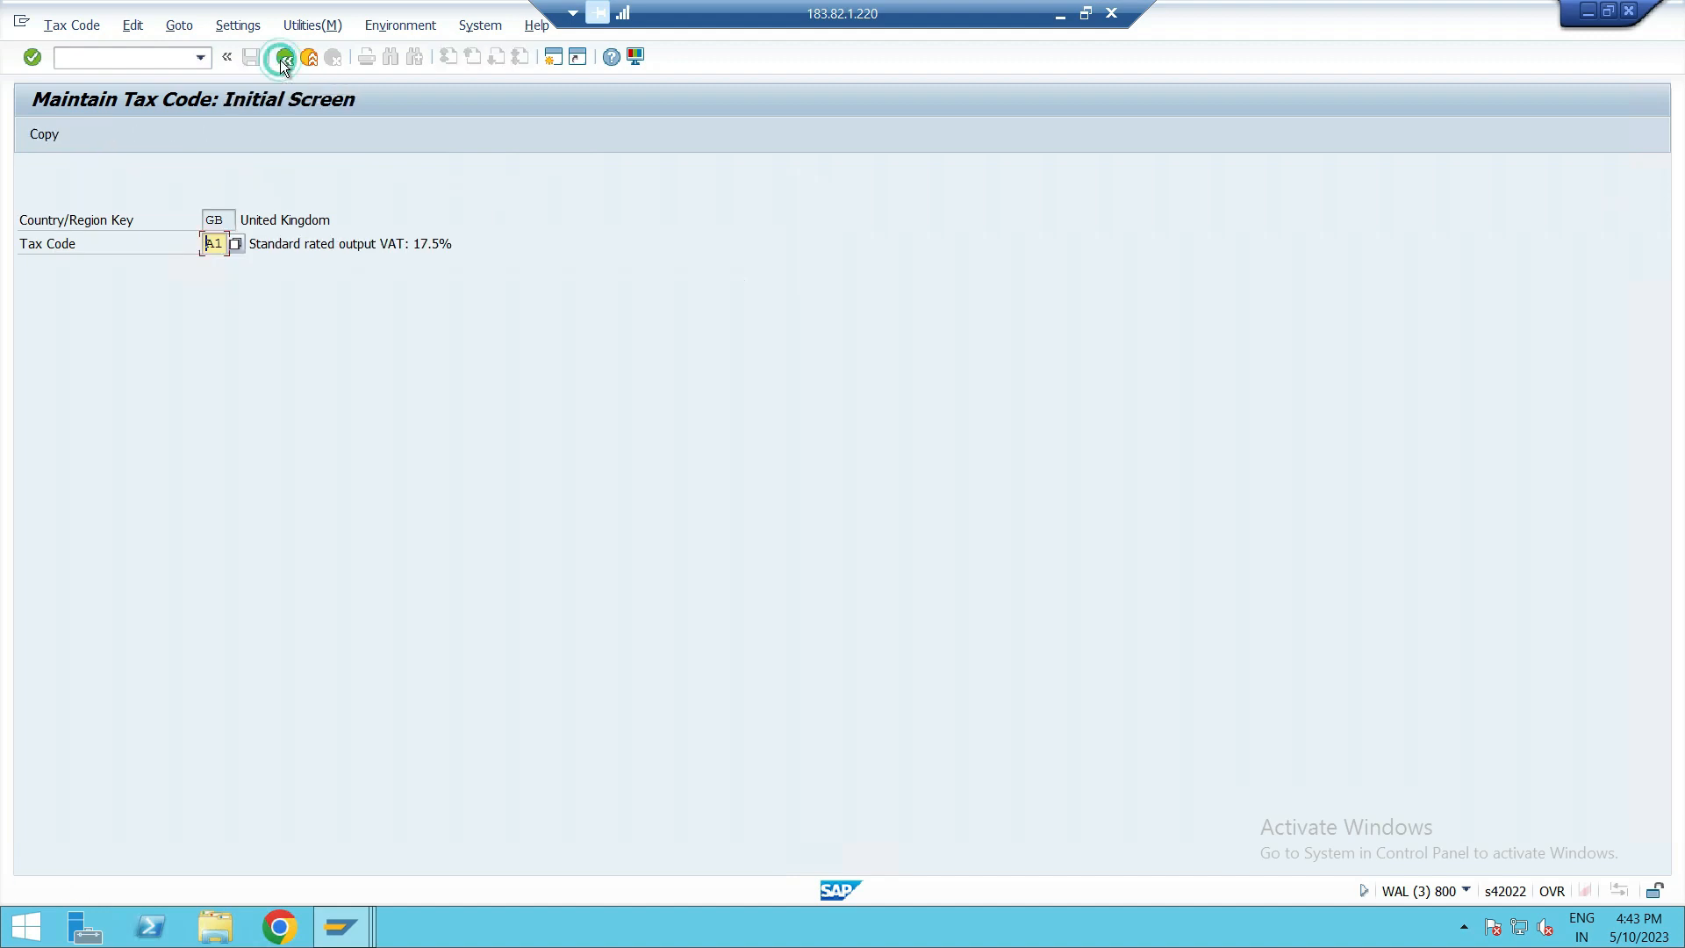
pyautogui.click(283, 60)
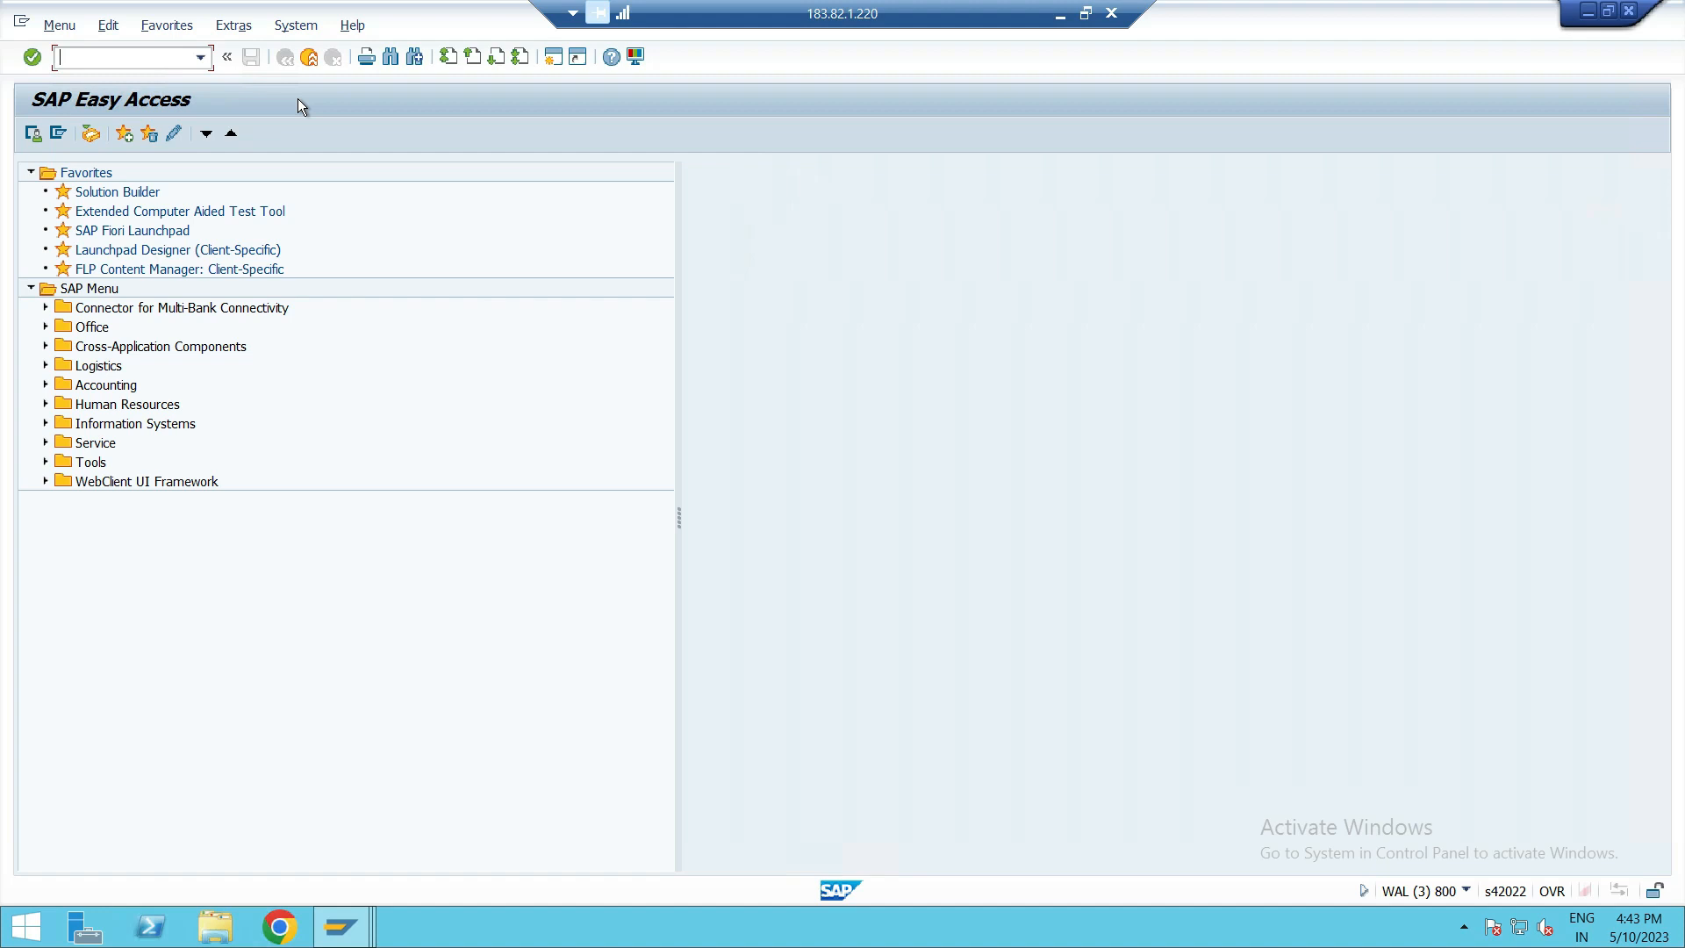
# Open transaction OB40 to display the automatic posting procedures for taxes on sales and purchases.
pyautogui.write('OB40')
pyautogui.press('Return')
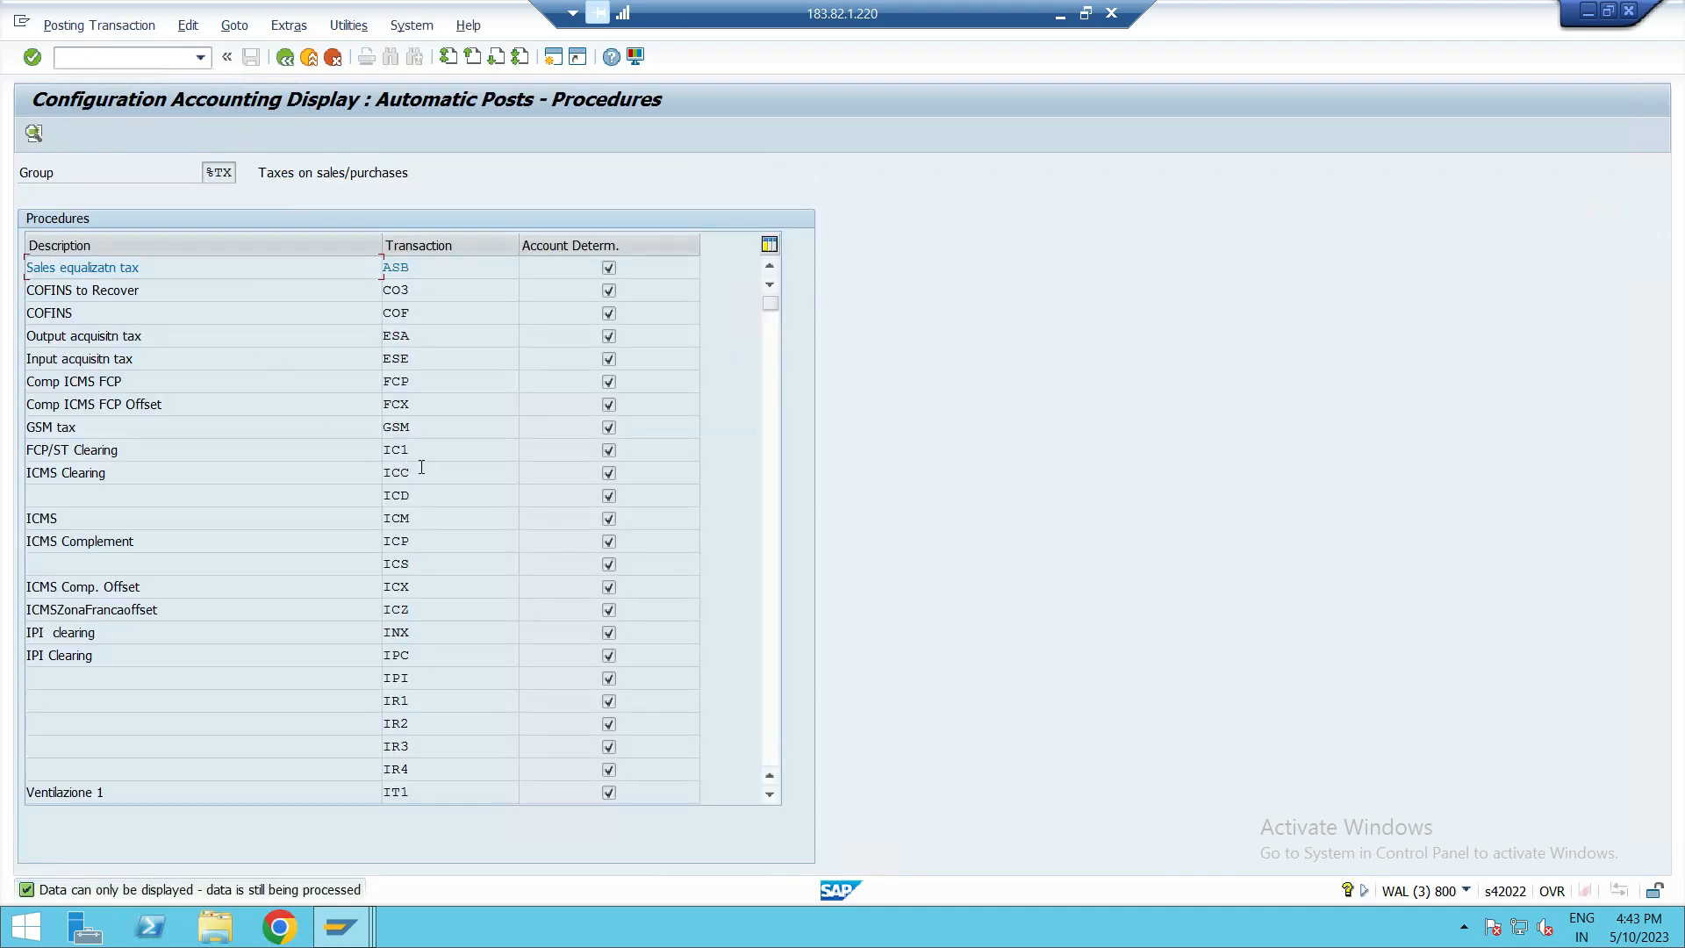
# Display the account assignment of output tax transaction MWS for chart of accounts INT, highlight the G/L account, and return to the procedures.
pyautogui.scroll(-2, 421, 466)
pyautogui.scroll(-7, 450, 297)
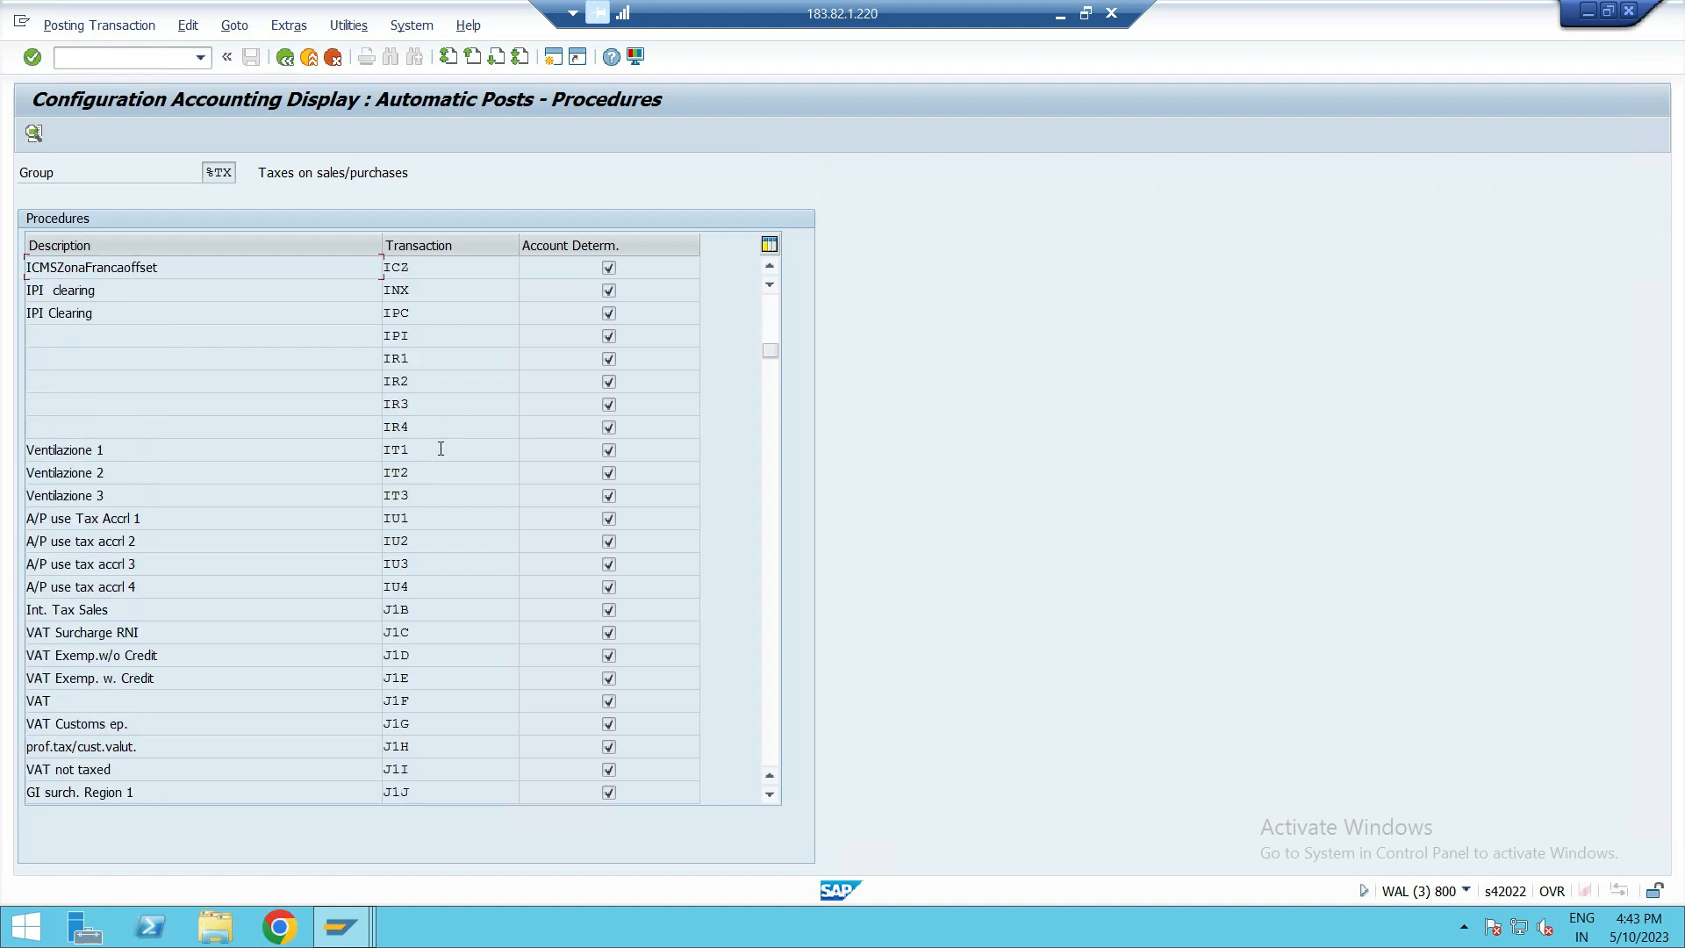
pyautogui.scroll(-13, 455, 497)
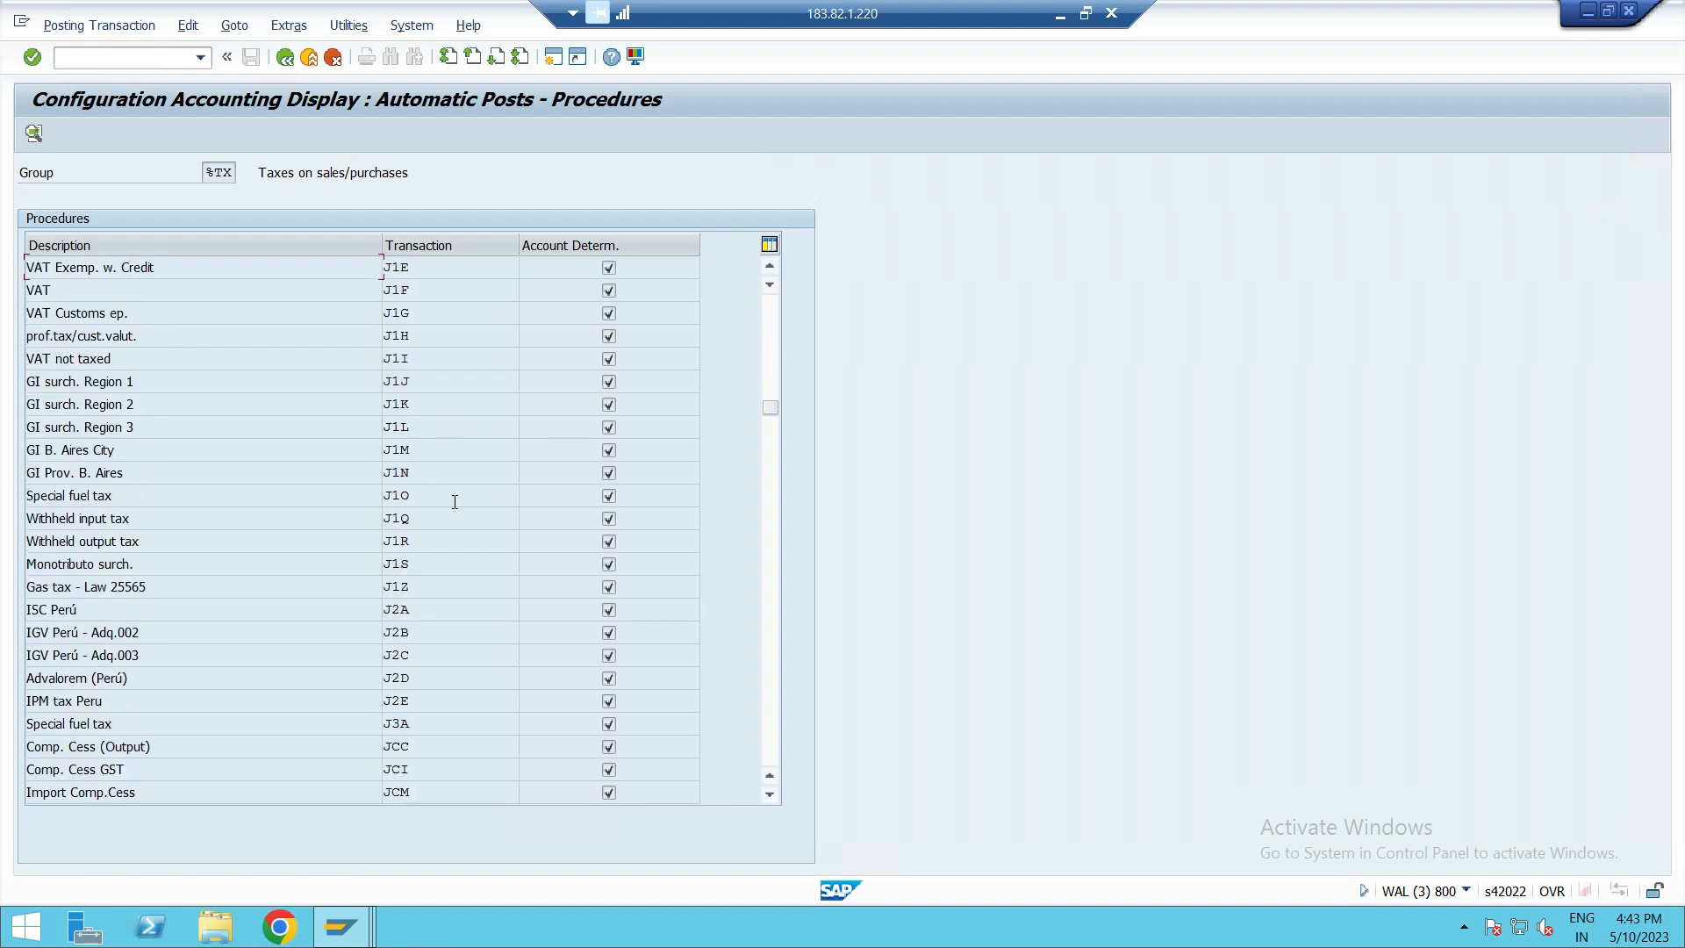
pyautogui.scroll(-3, 455, 511)
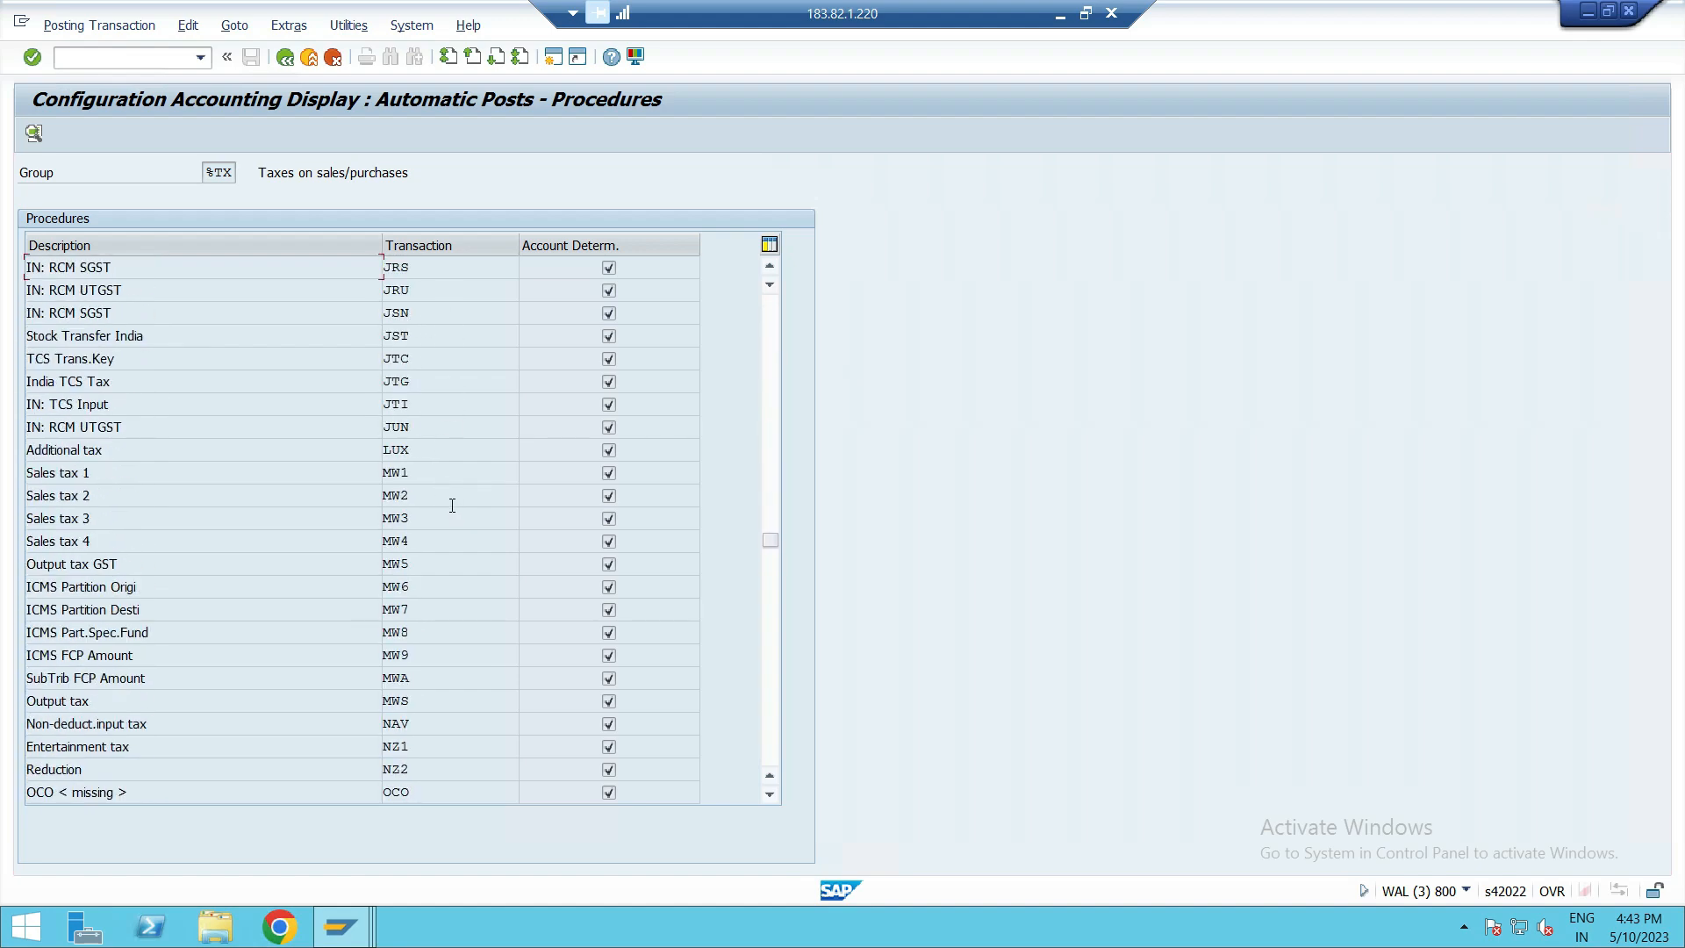
pyautogui.click(415, 702)
pyautogui.doubleClick(414, 704)
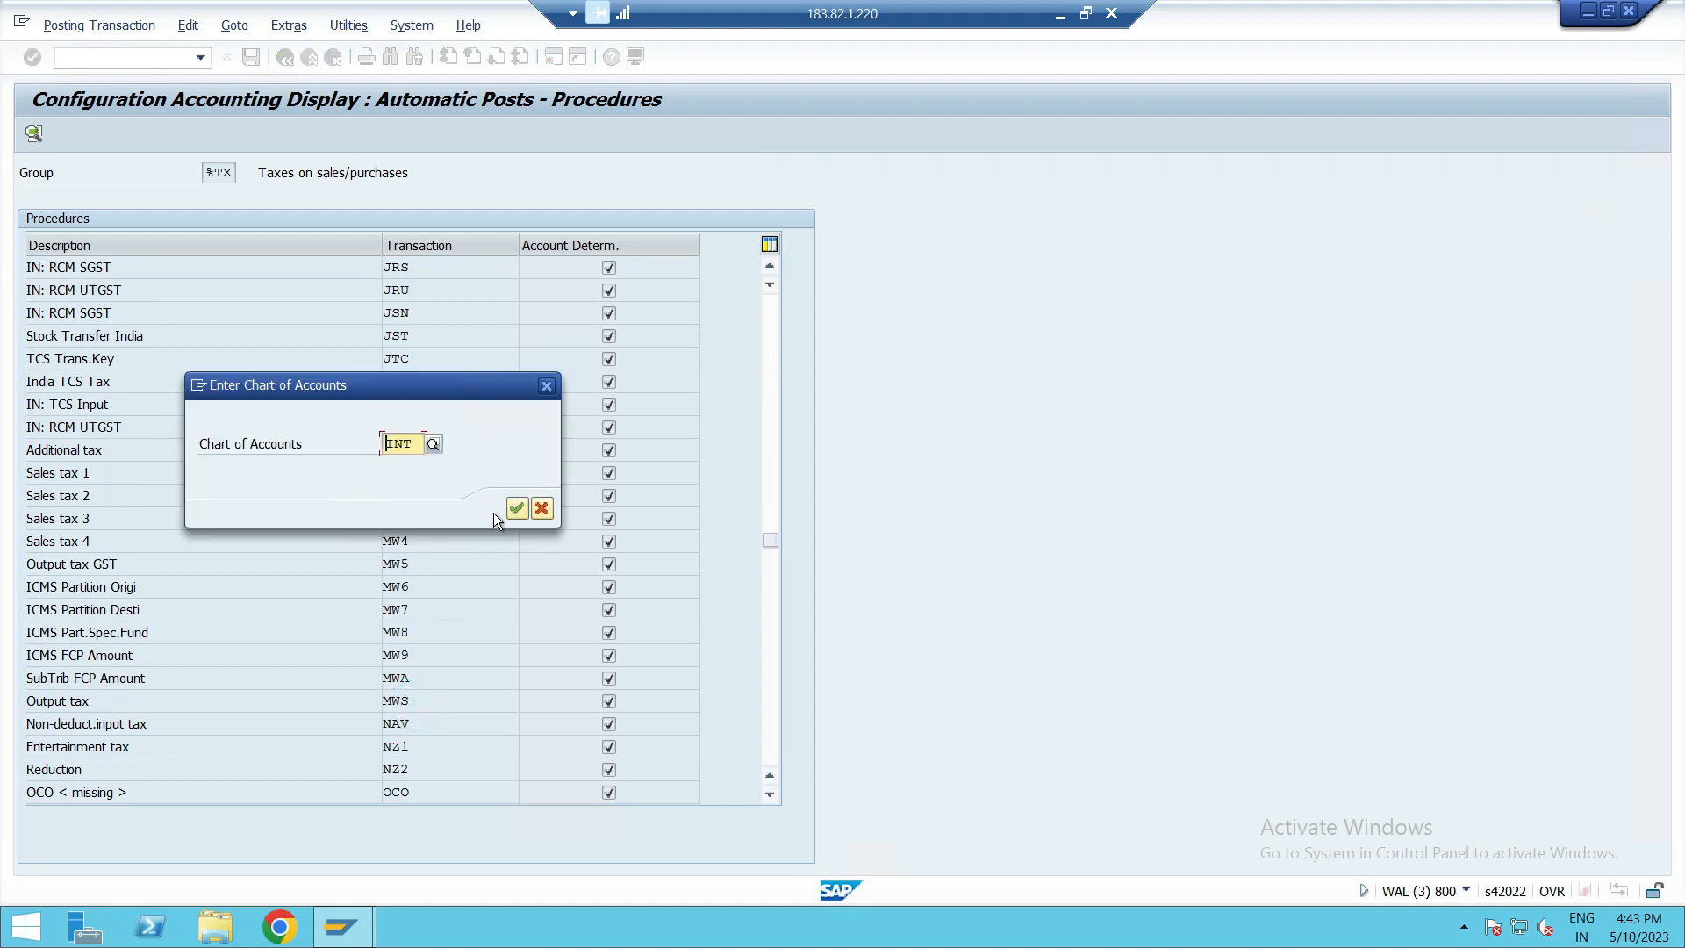
pyautogui.click(517, 509)
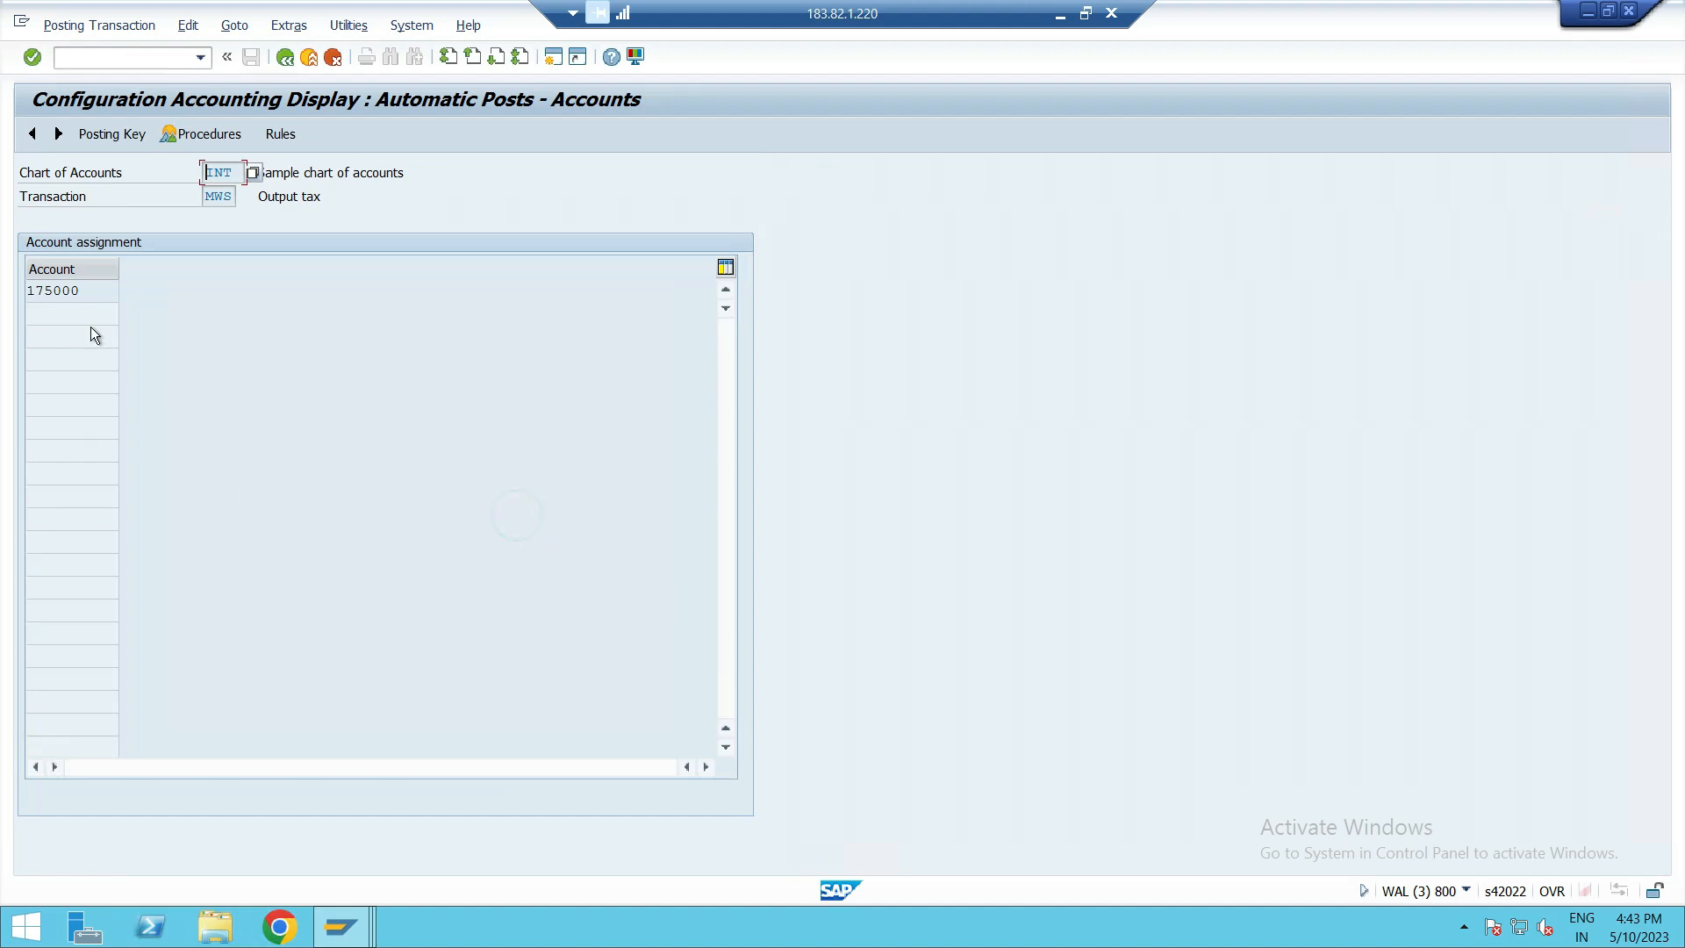
pyautogui.doubleClick(94, 293)
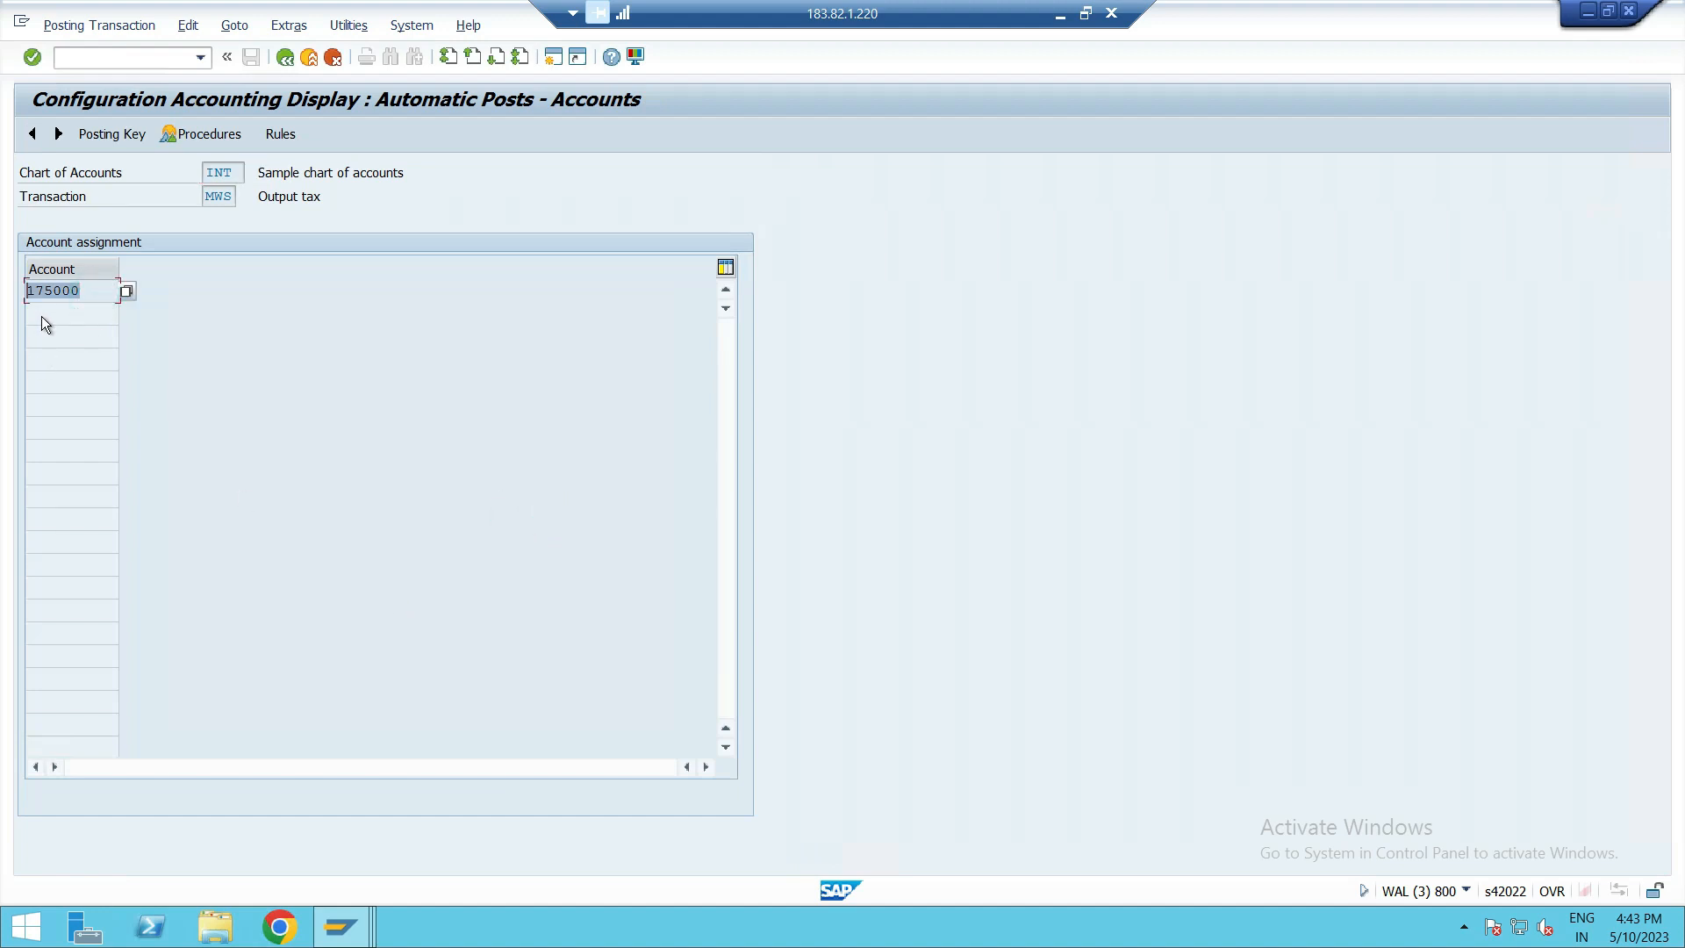
pyautogui.click(284, 58)
# Display the account assignment of input tax transaction VST, highlight the G/L account, and leave the automatic posting configuration.
pyautogui.scroll(-12, 337, 487)
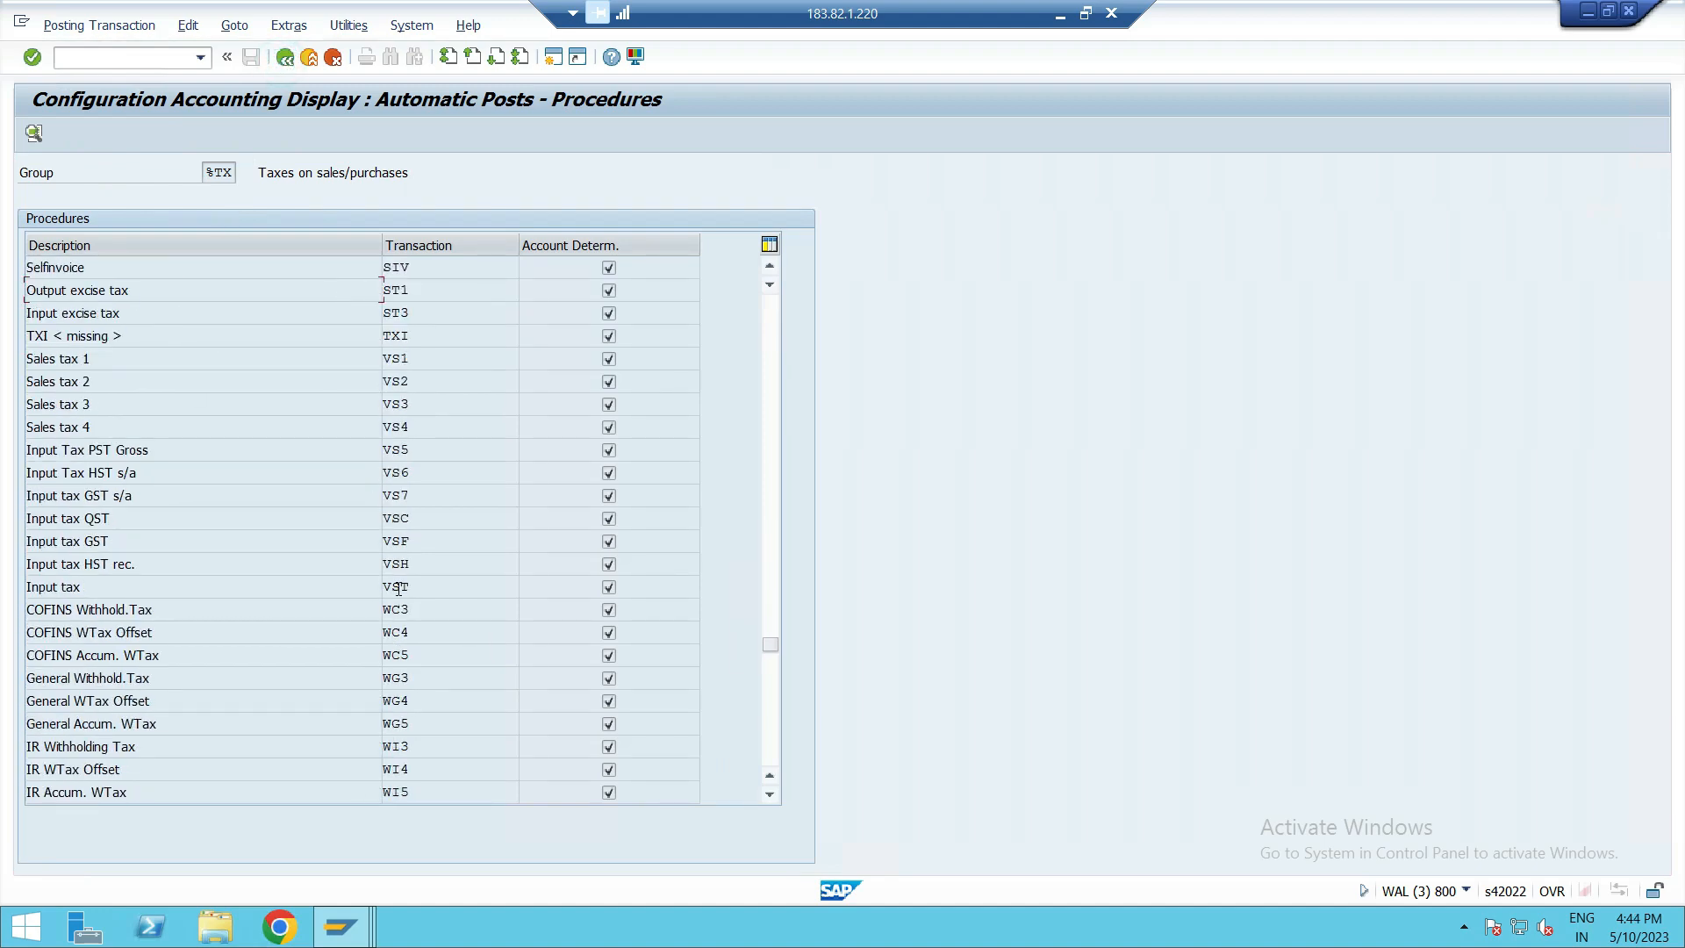
pyautogui.click(400, 588)
pyautogui.doubleClick(405, 586)
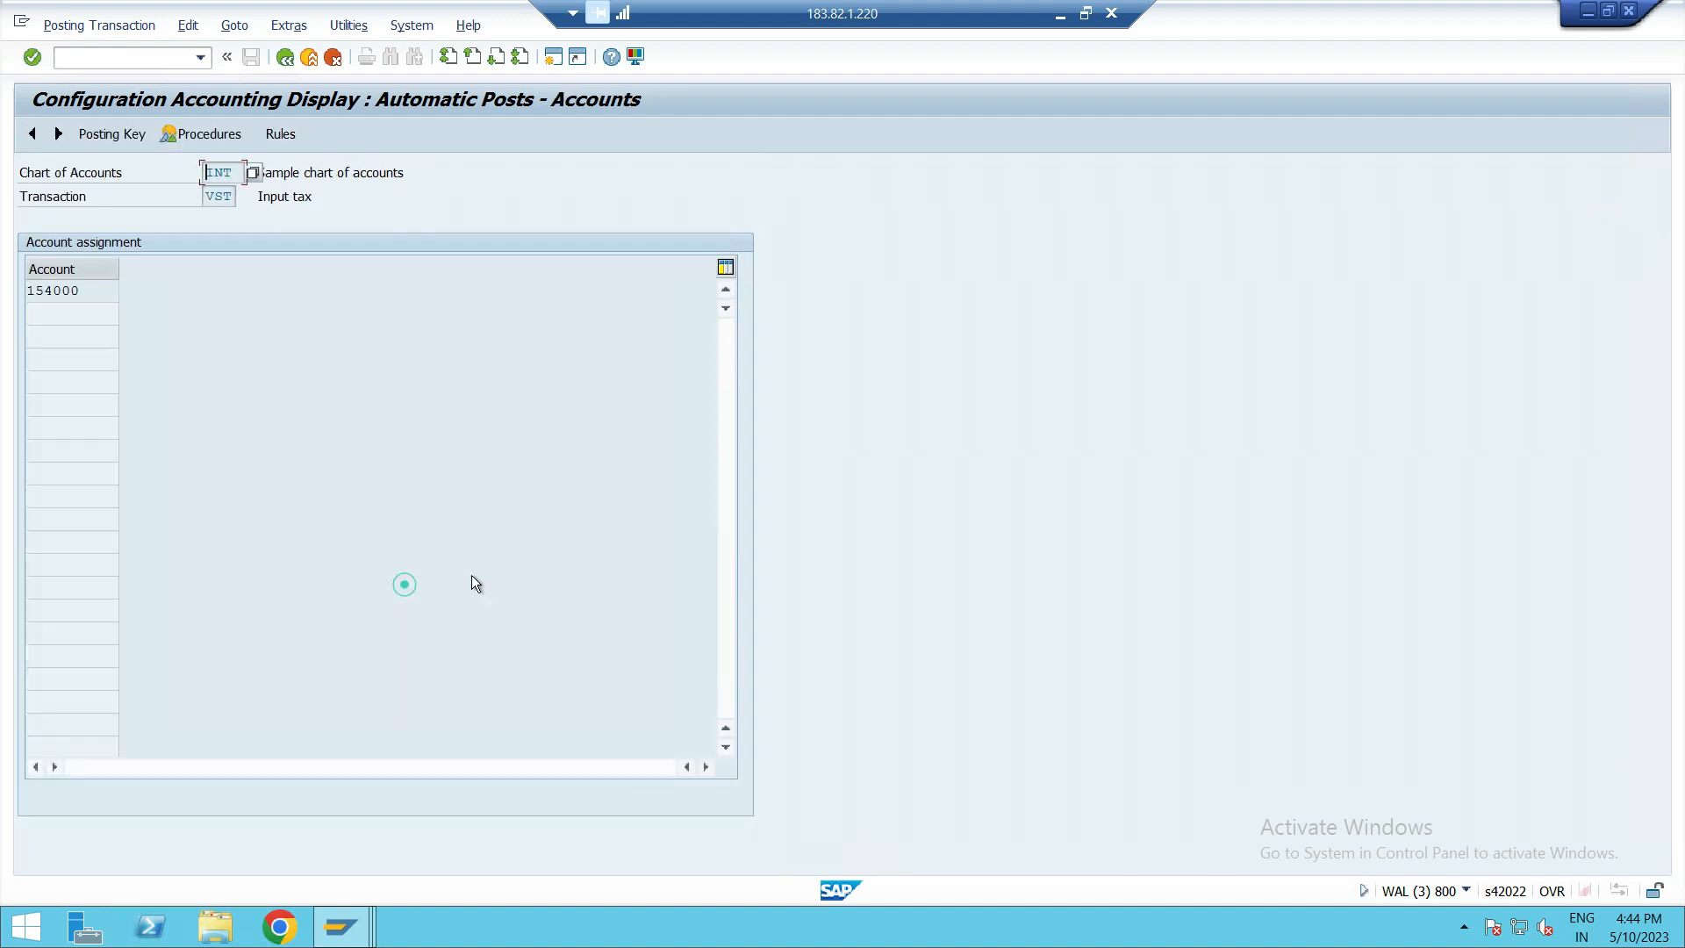
pyautogui.doubleClick(101, 301)
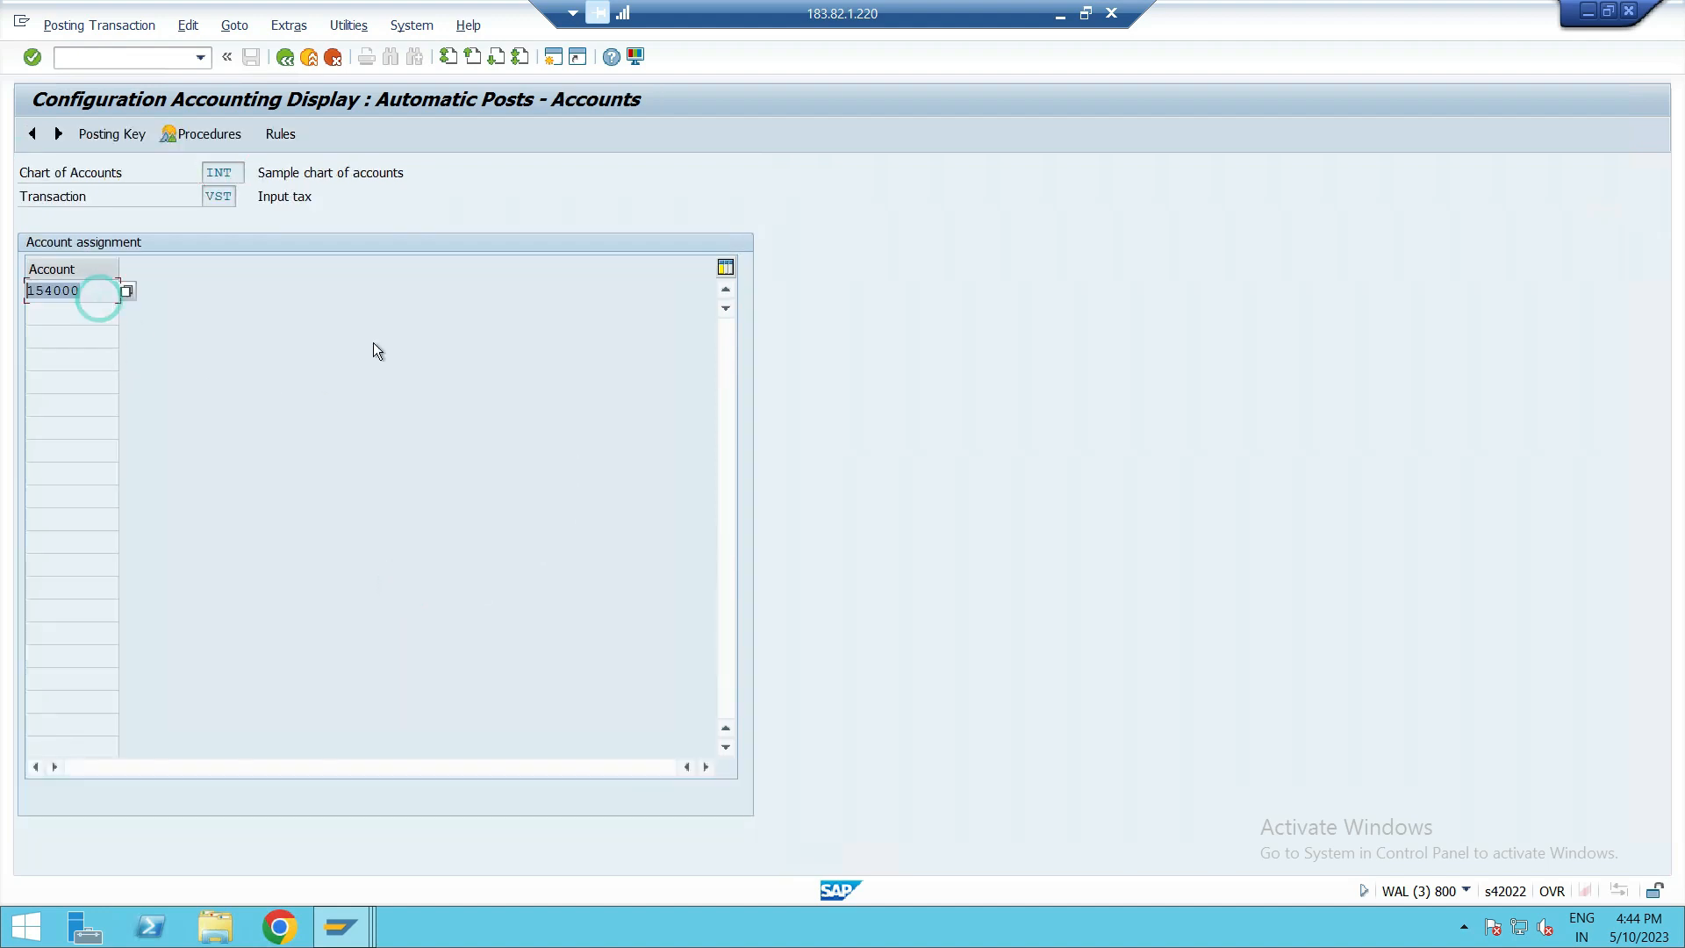
pyautogui.click(281, 60)
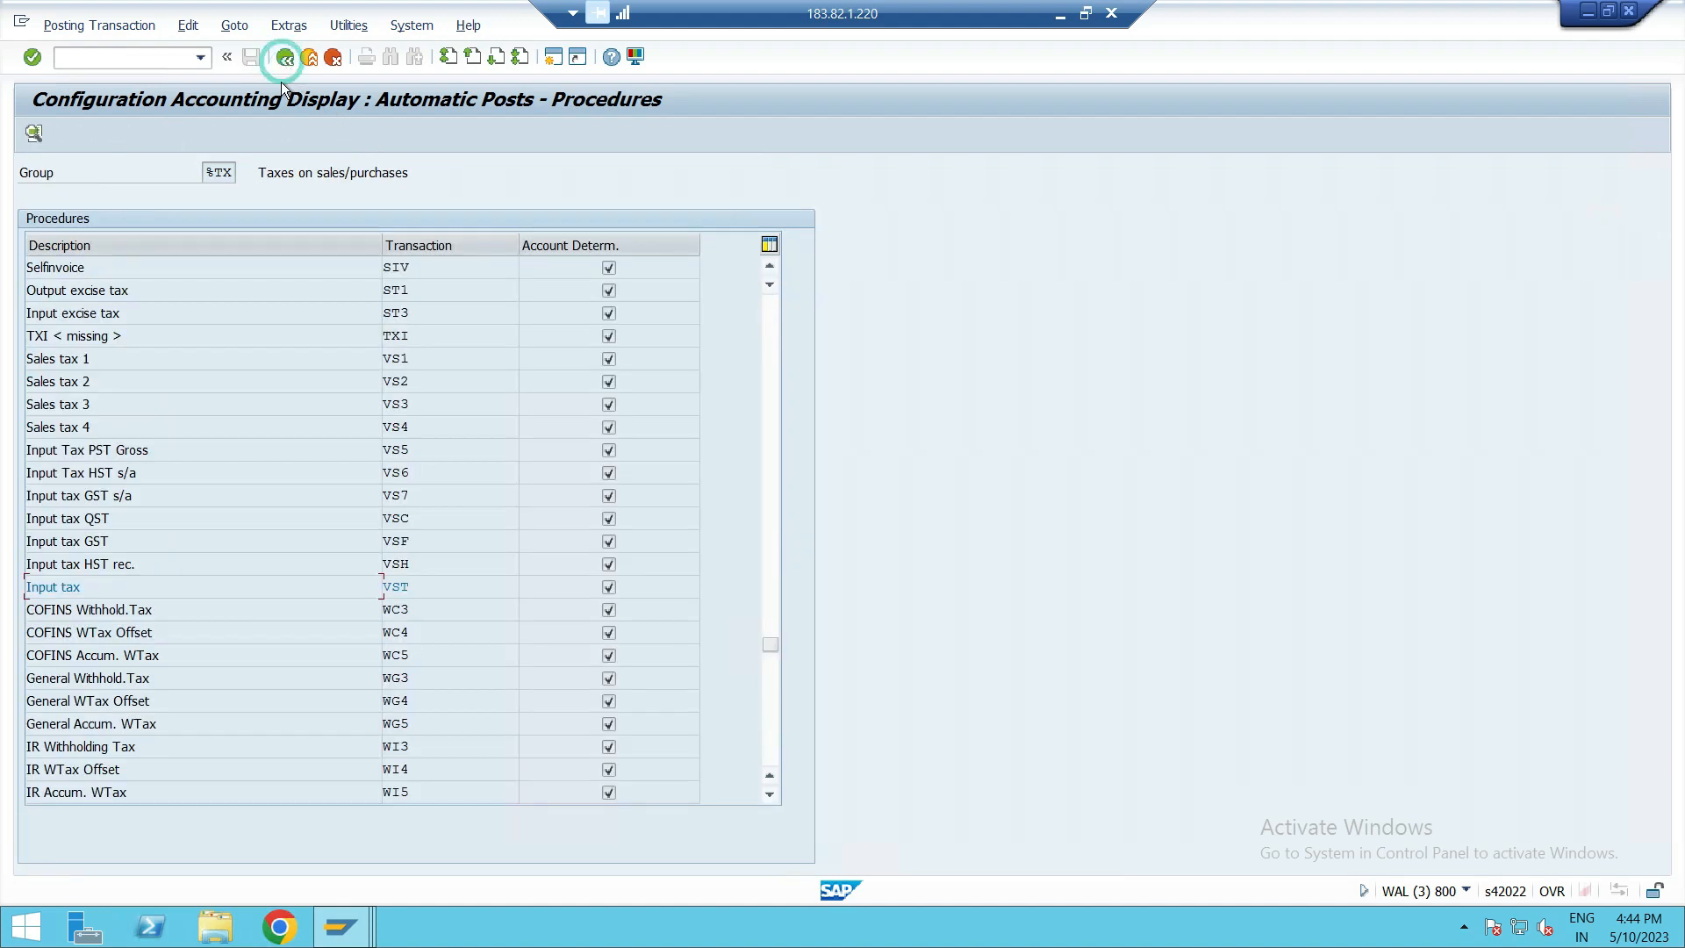
pyautogui.click(286, 59)
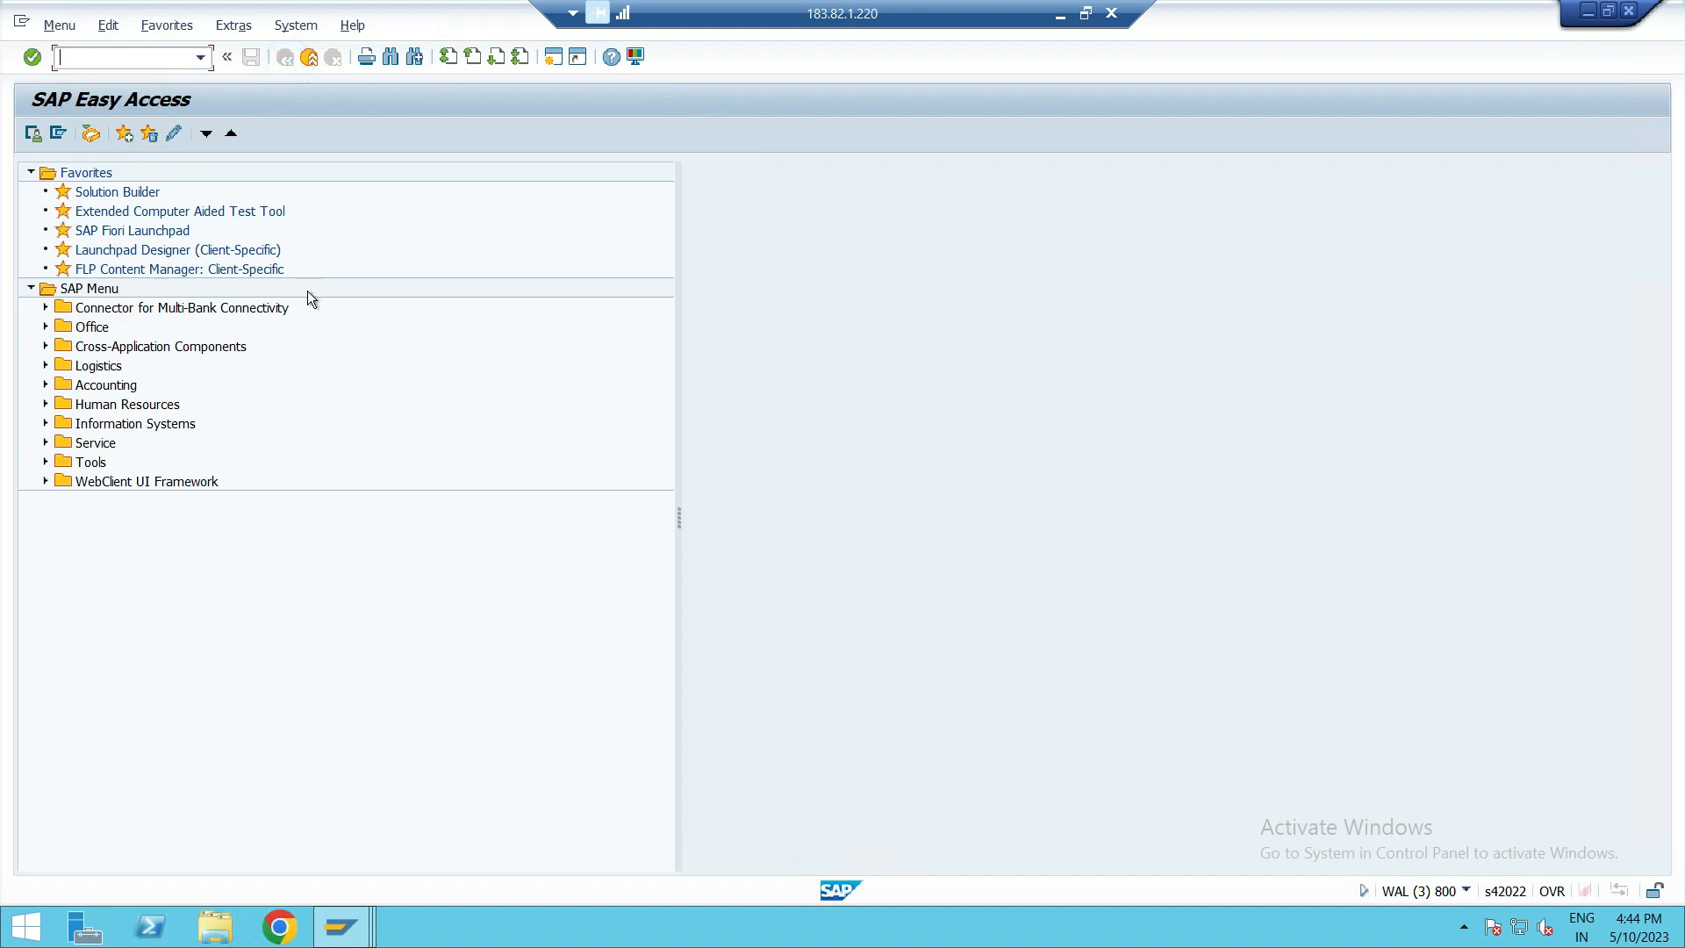
# Open transaction OBCL and position the non-taxable transactions table at company code PUS1.
pyautogui.write('OBCL')
pyautogui.press('Return')
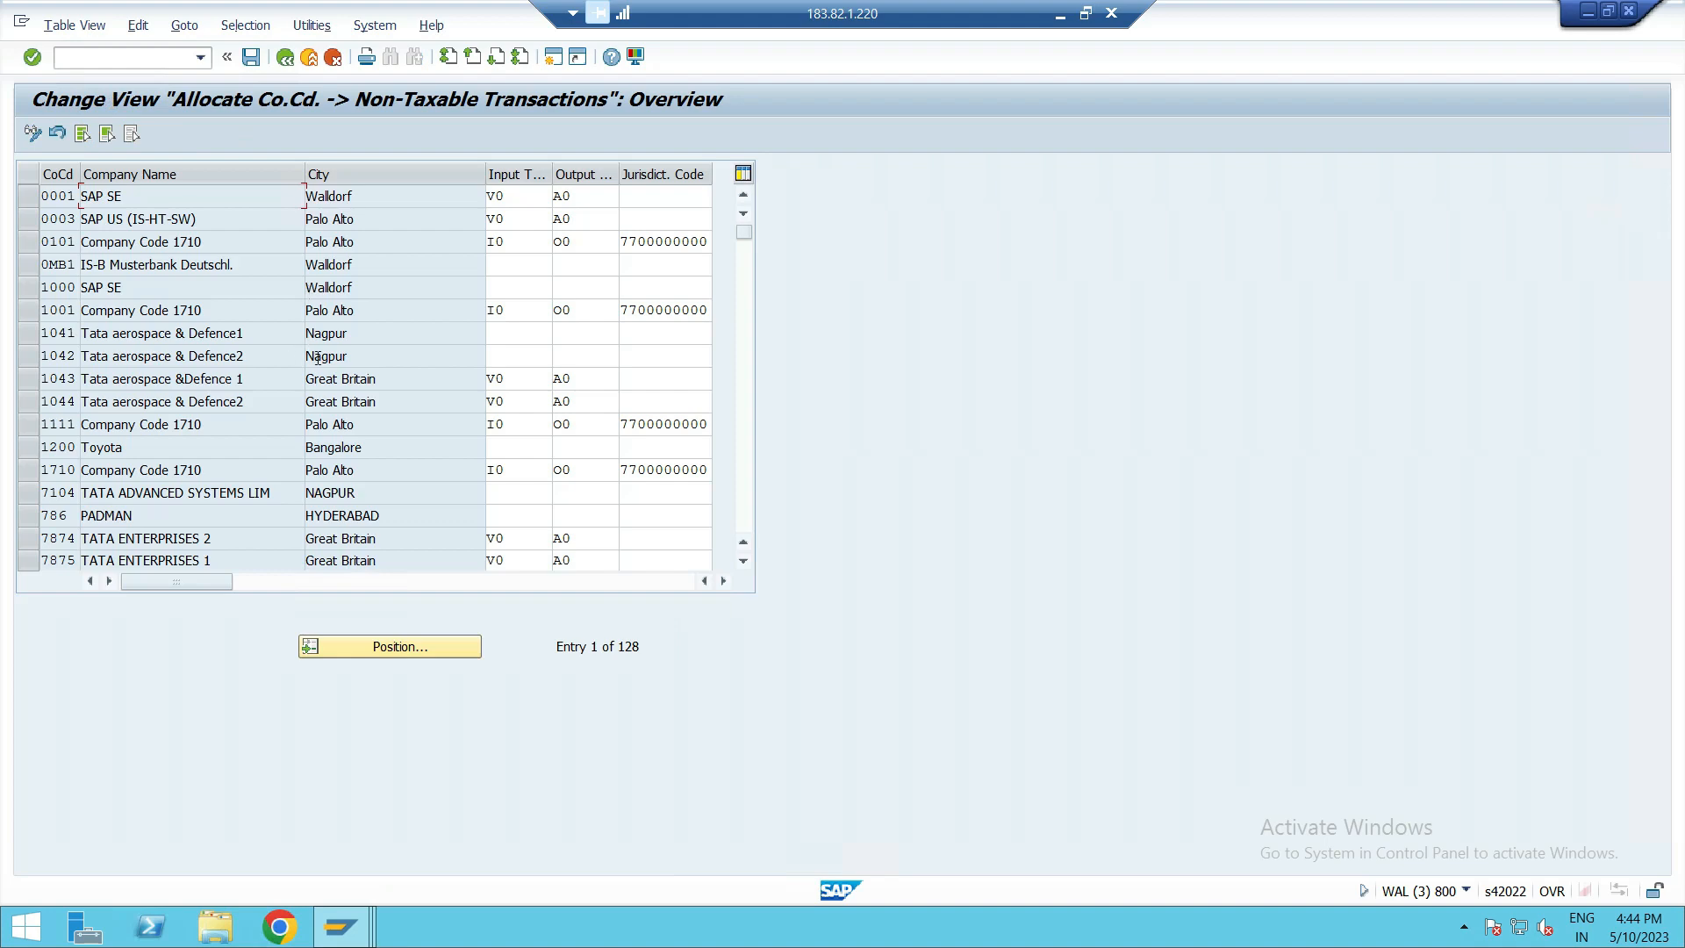
pyautogui.click(385, 654)
pyautogui.write('9782')
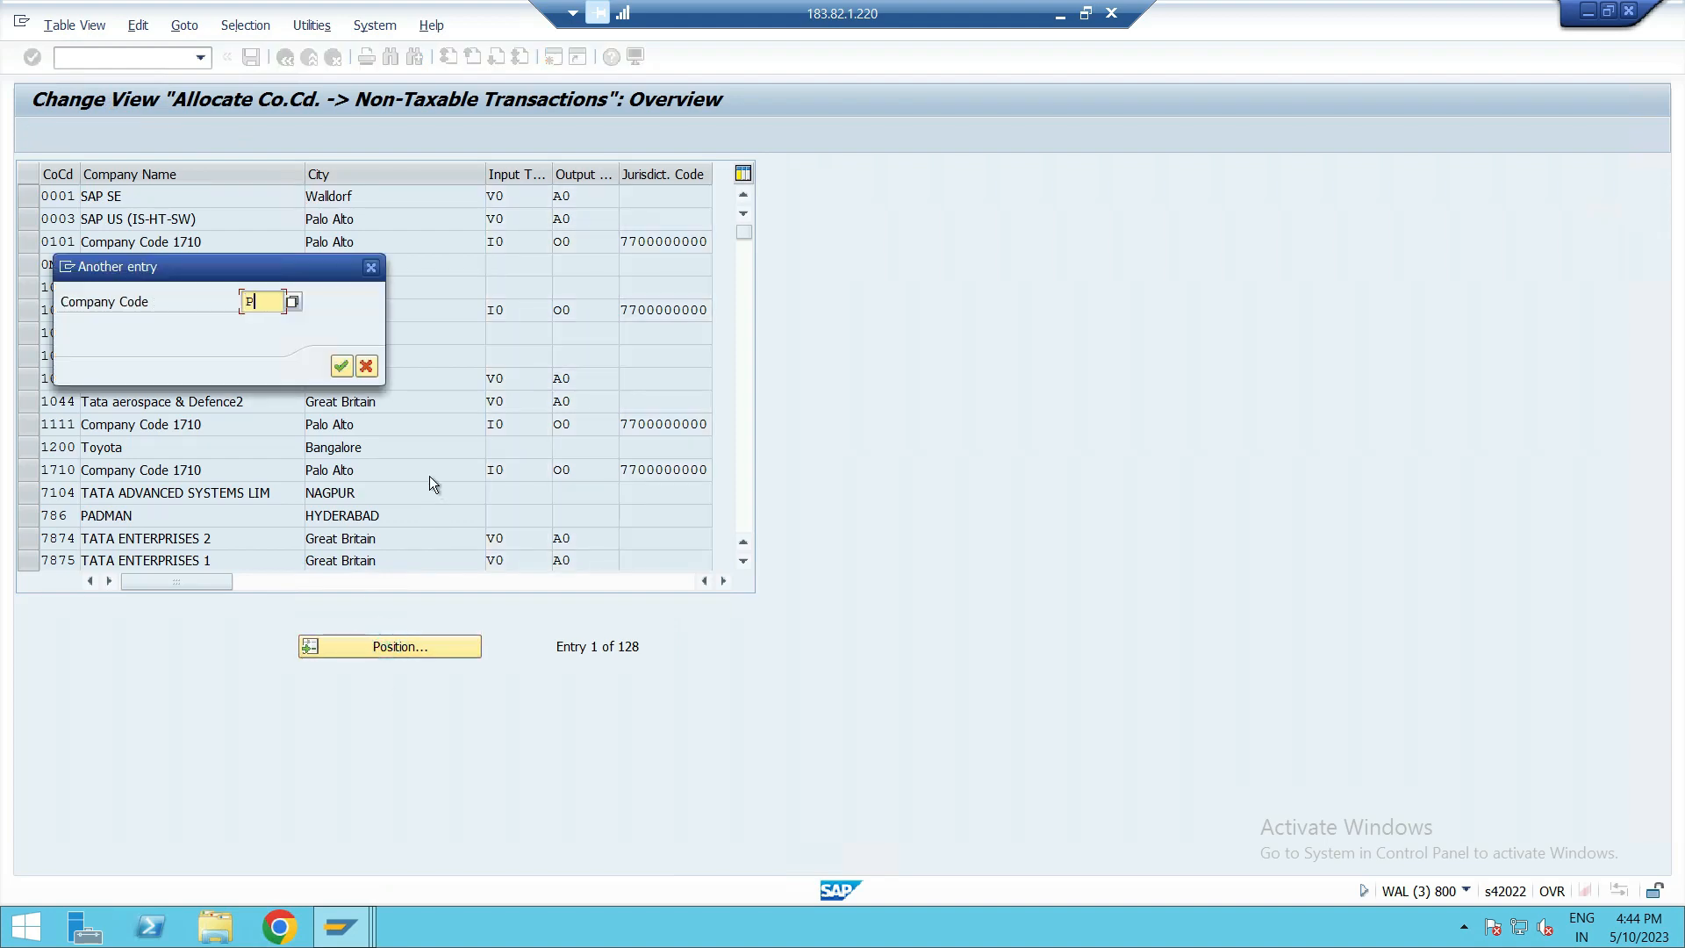
pyautogui.press('Return')
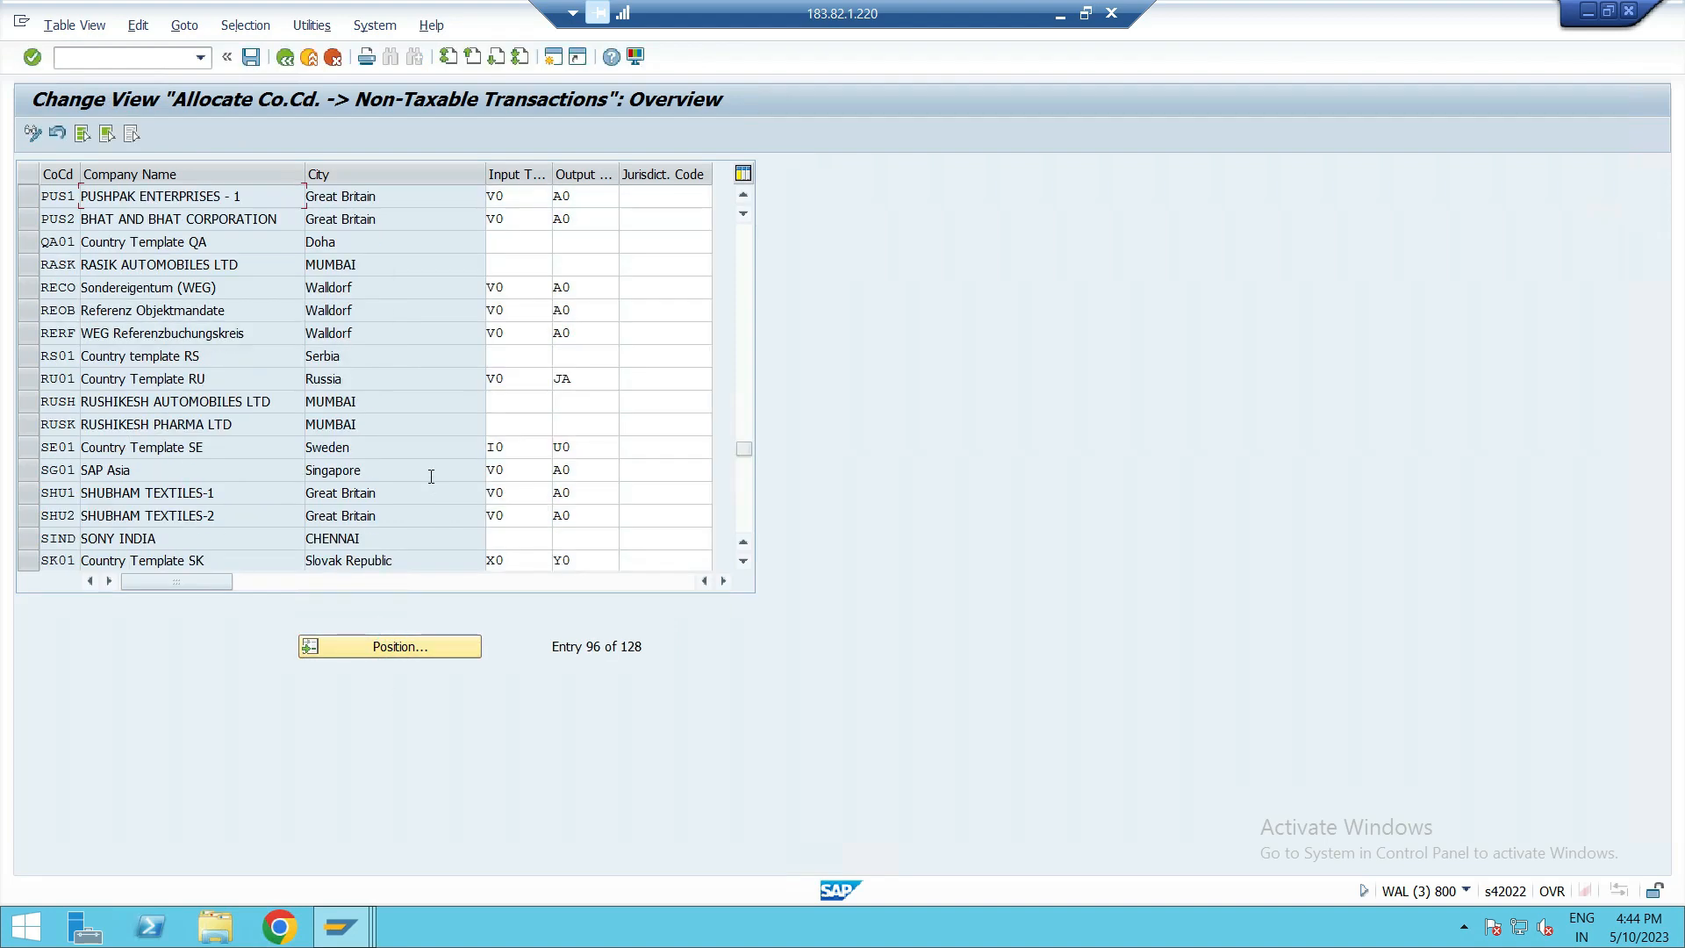
# Highlight the output and input tax codes of PUS1, point out PUS2's output code, and return to the initial screen with /N.
pyautogui.doubleClick(584, 196)
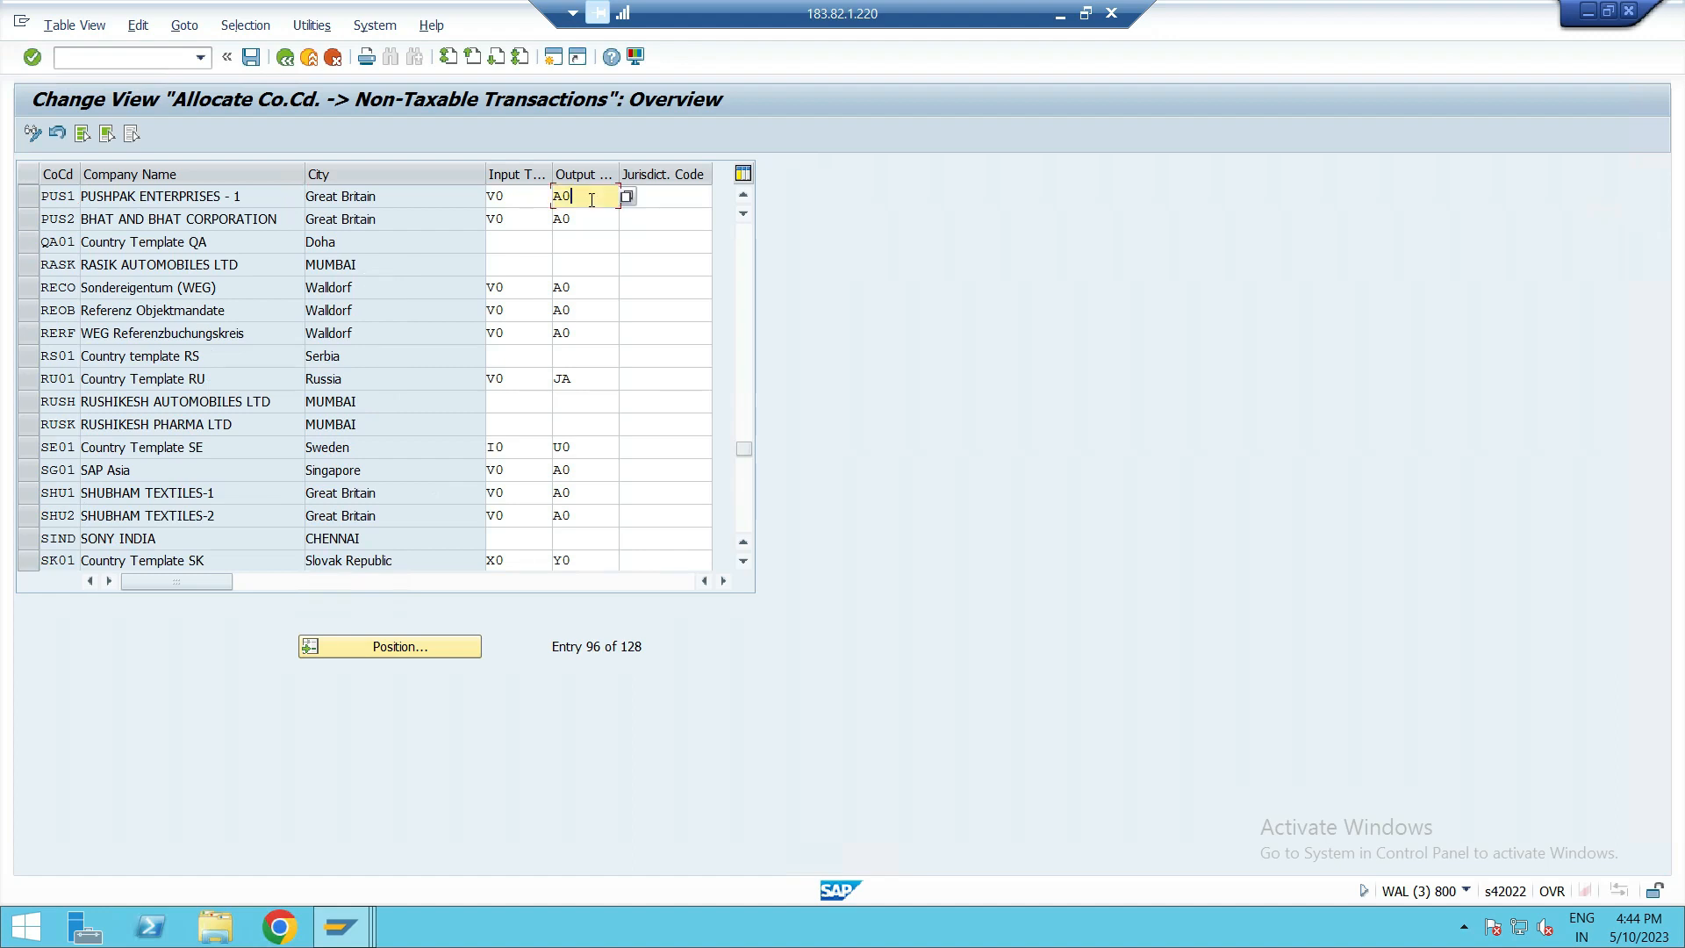
pyautogui.doubleClick(508, 195)
pyautogui.click(583, 195)
pyautogui.click(600, 216)
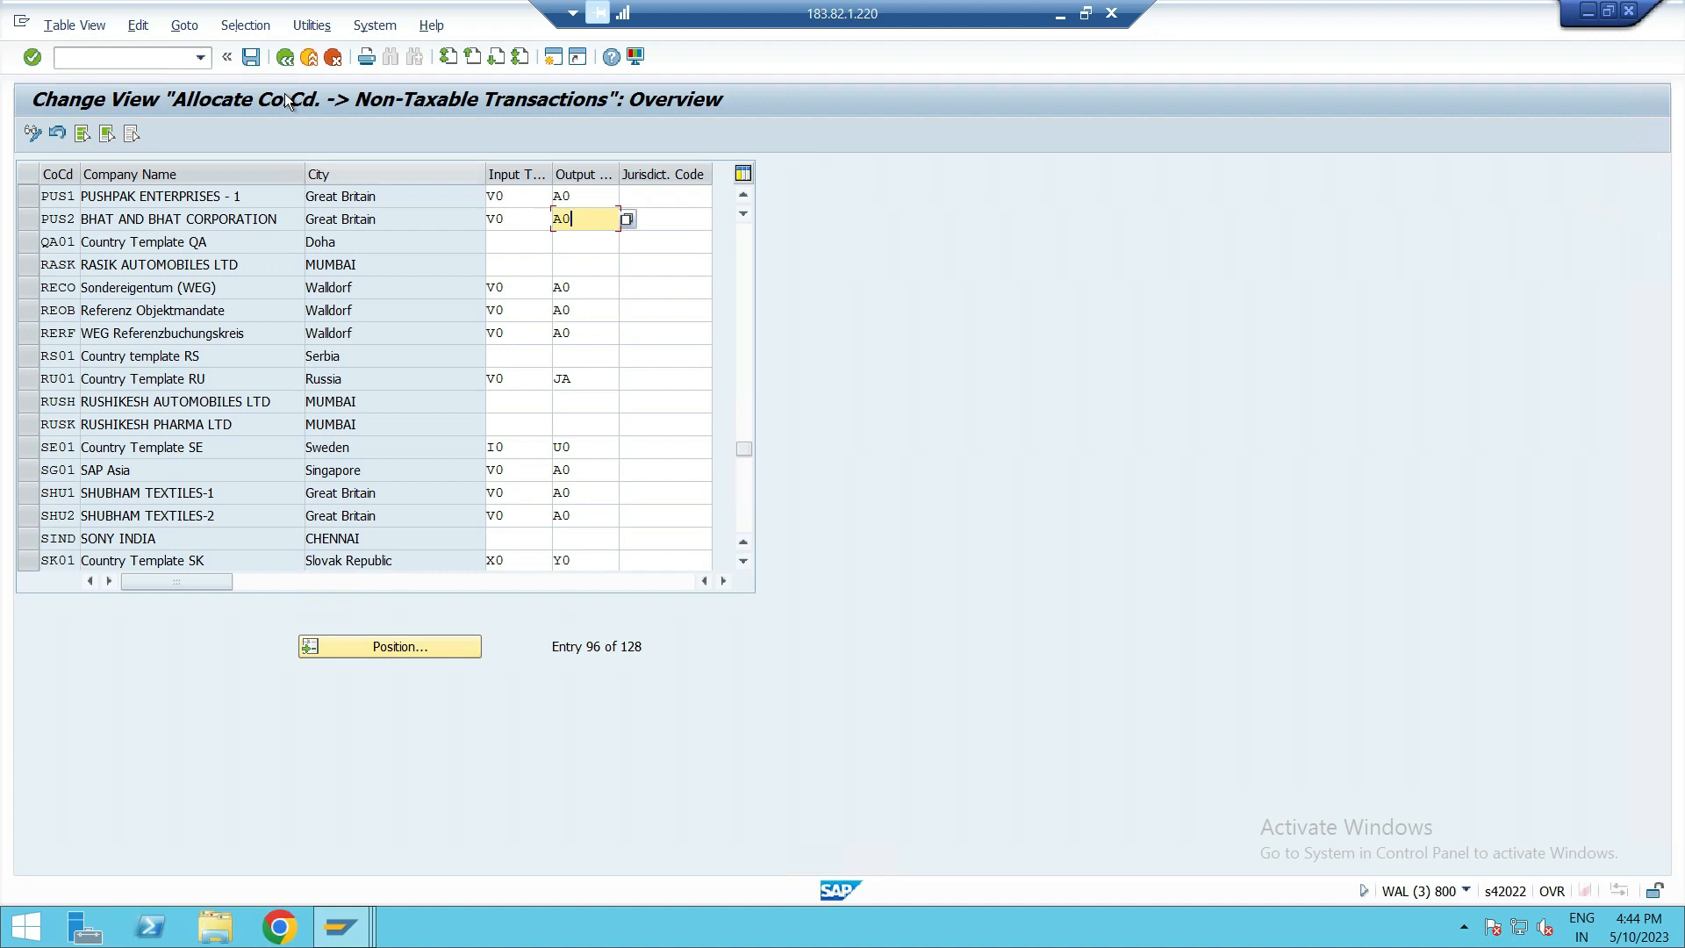
pyautogui.click(168, 65)
pyautogui.write('/N')
pyautogui.press('Return')
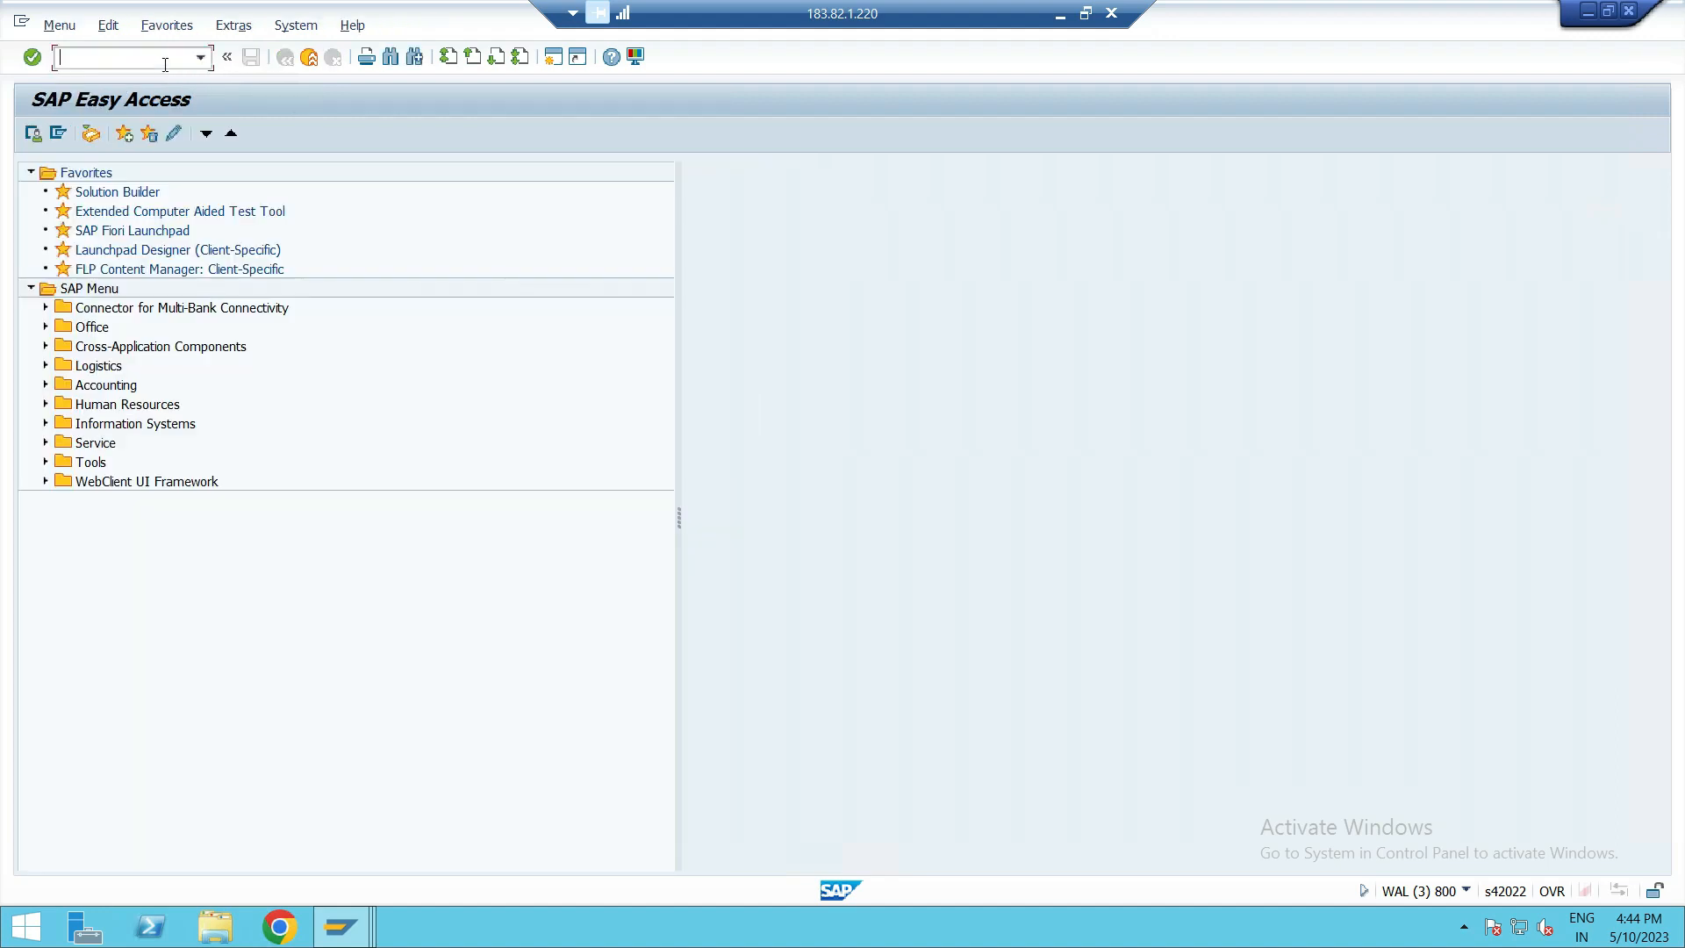